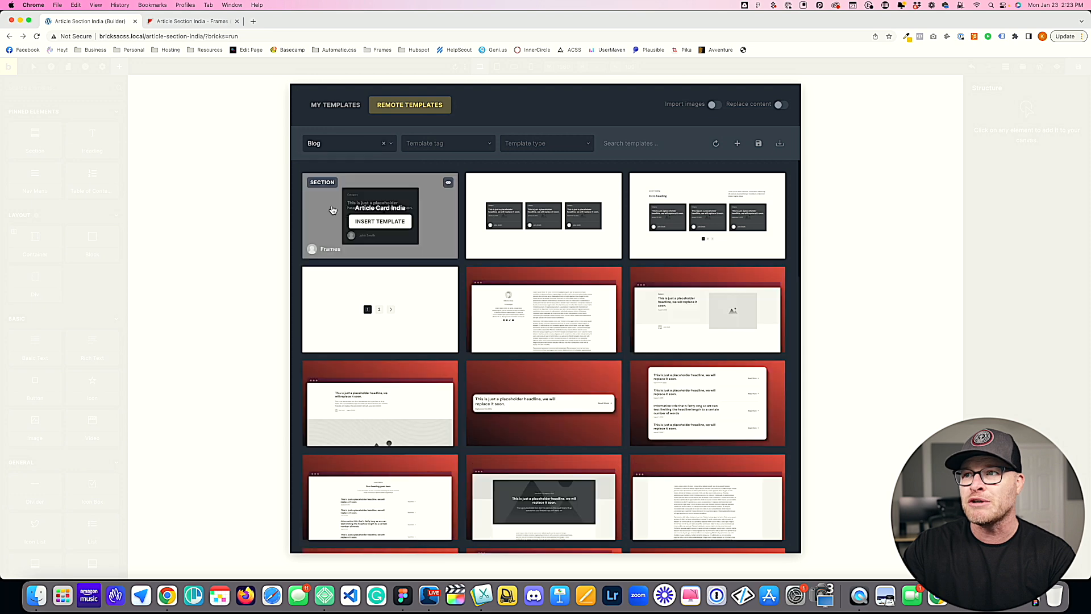
click(417, 143)
click(432, 207)
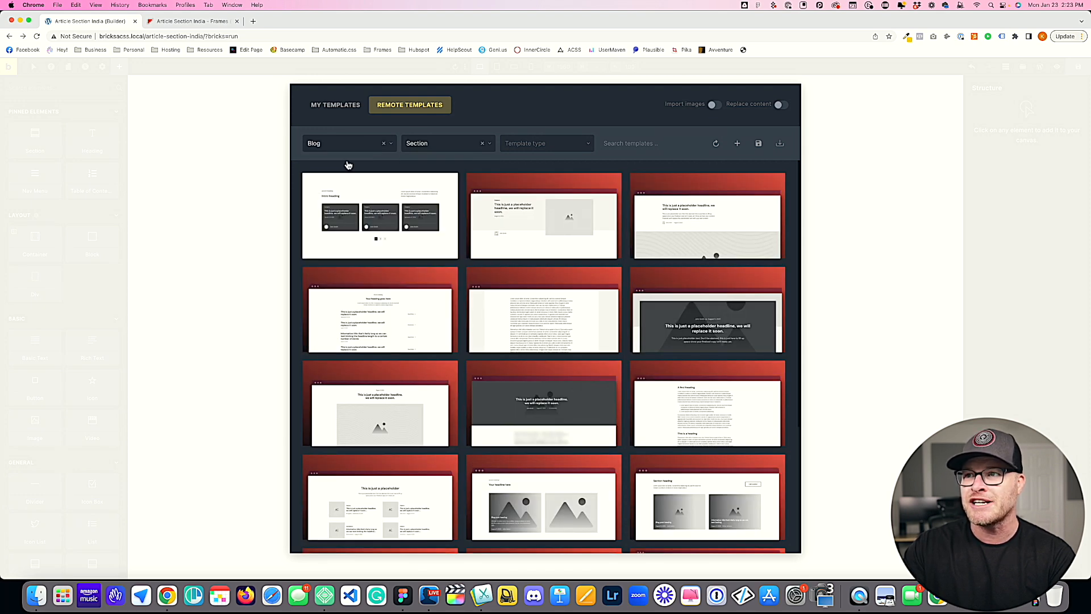
click(481, 144)
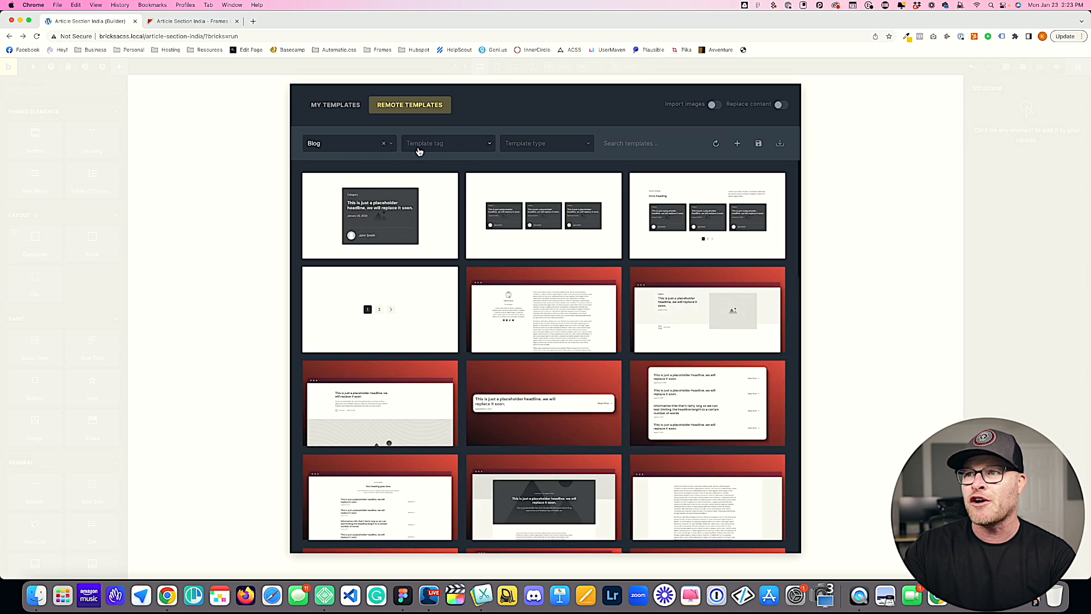
Step: Remove the Blog bundle filter and search all remote templates for "article section in"
click(384, 144)
click(621, 145)
text(article sectio)
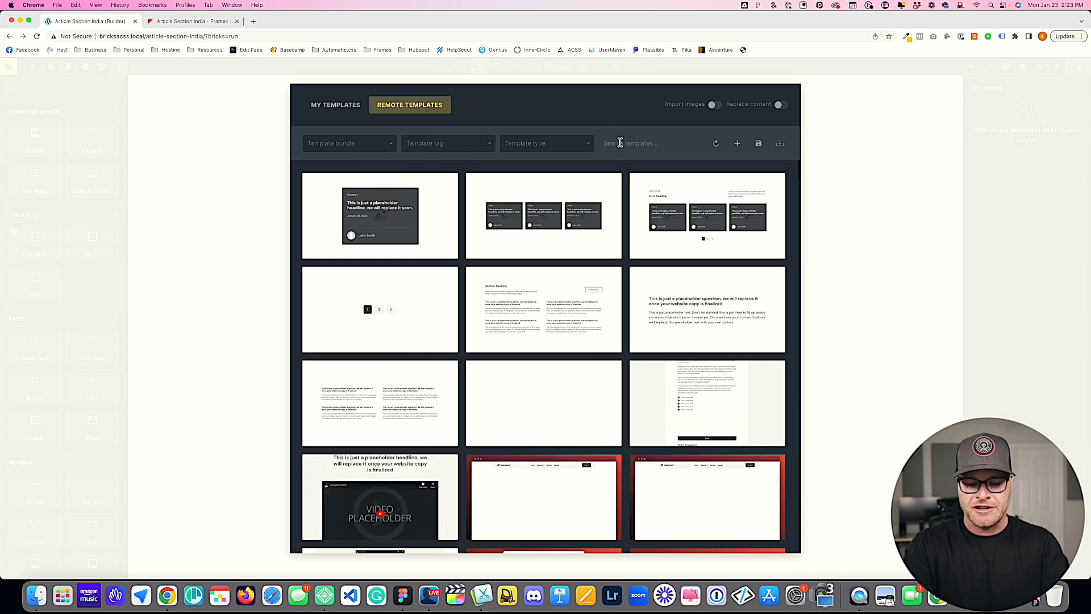
text(n in)
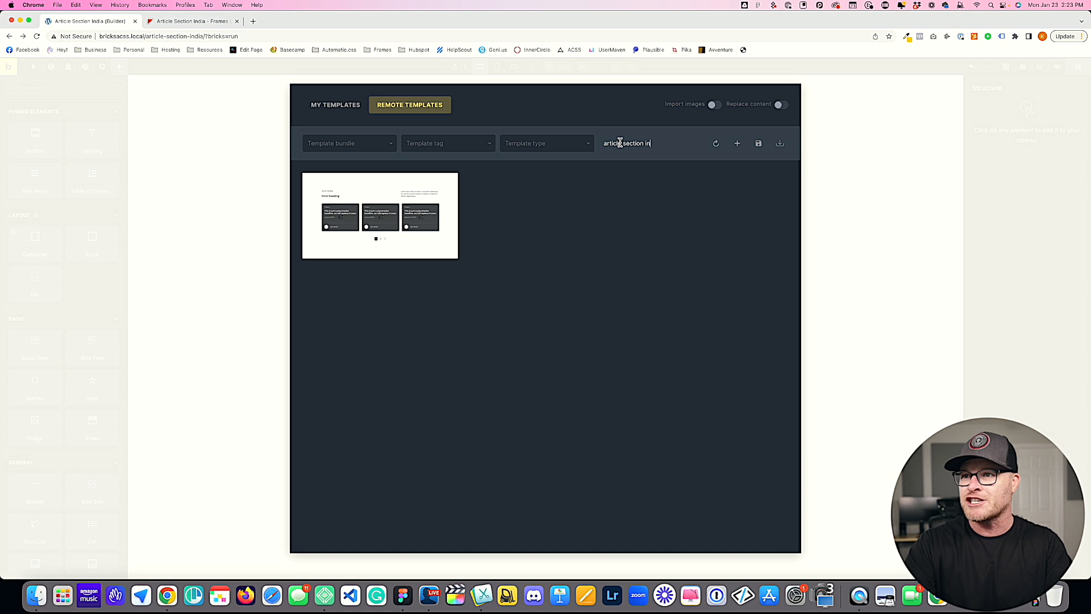
Step: Enable image import and insert the Article Section India template into the page
mouse_move(375, 223)
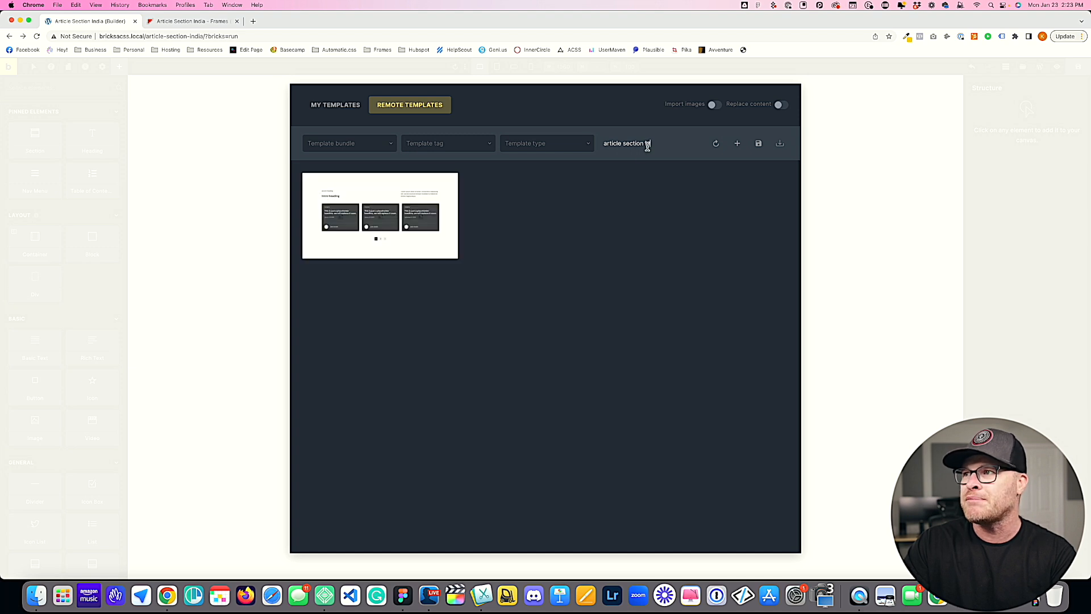
click(713, 105)
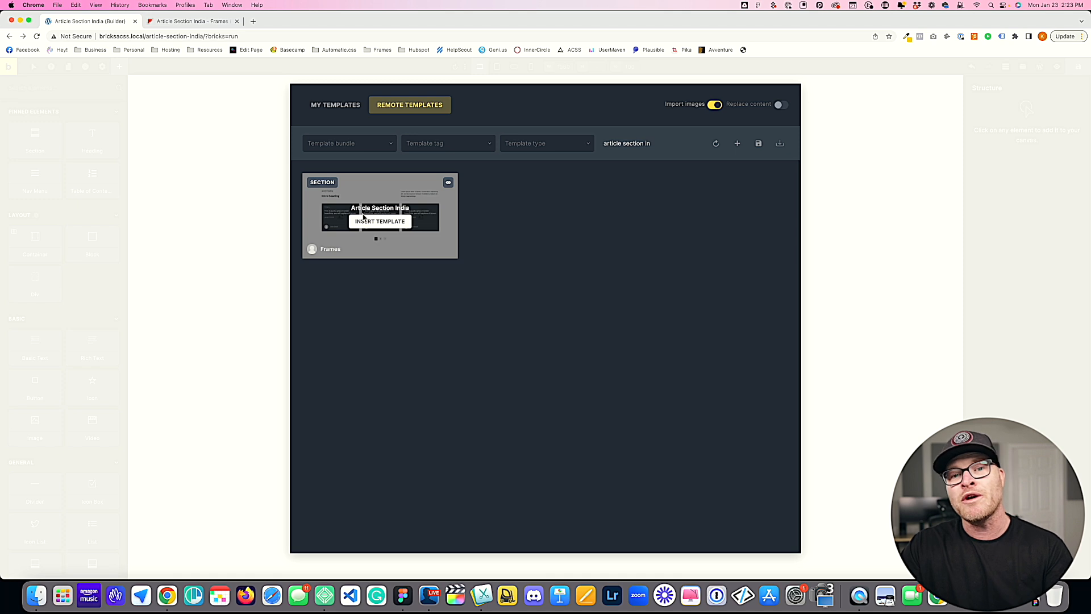
click(377, 221)
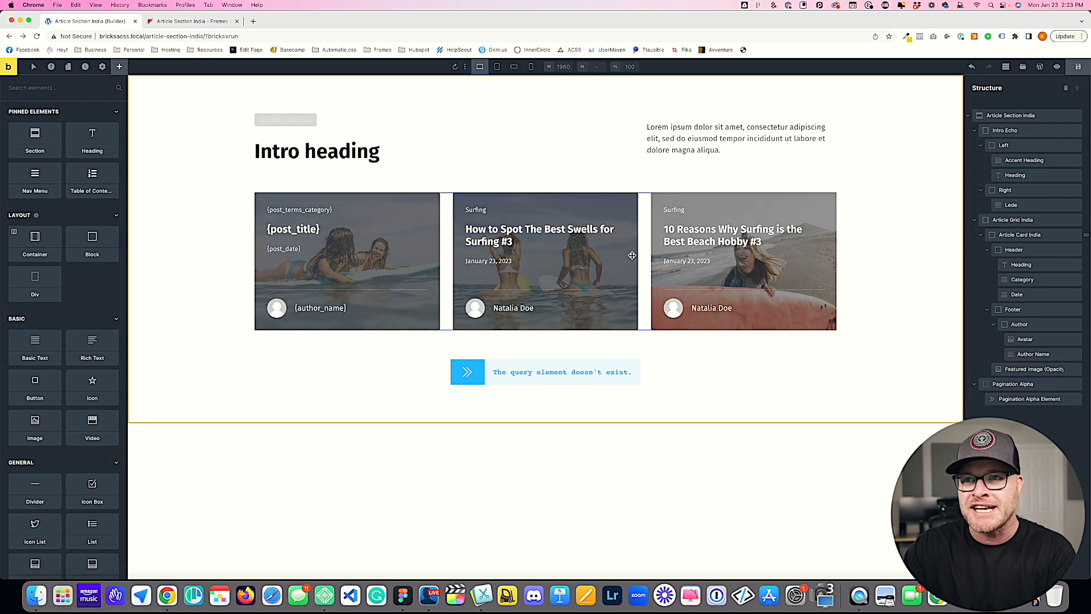
Step: Examine the background styling of the fr-accent-heading class on the Accent Heading element
click(287, 120)
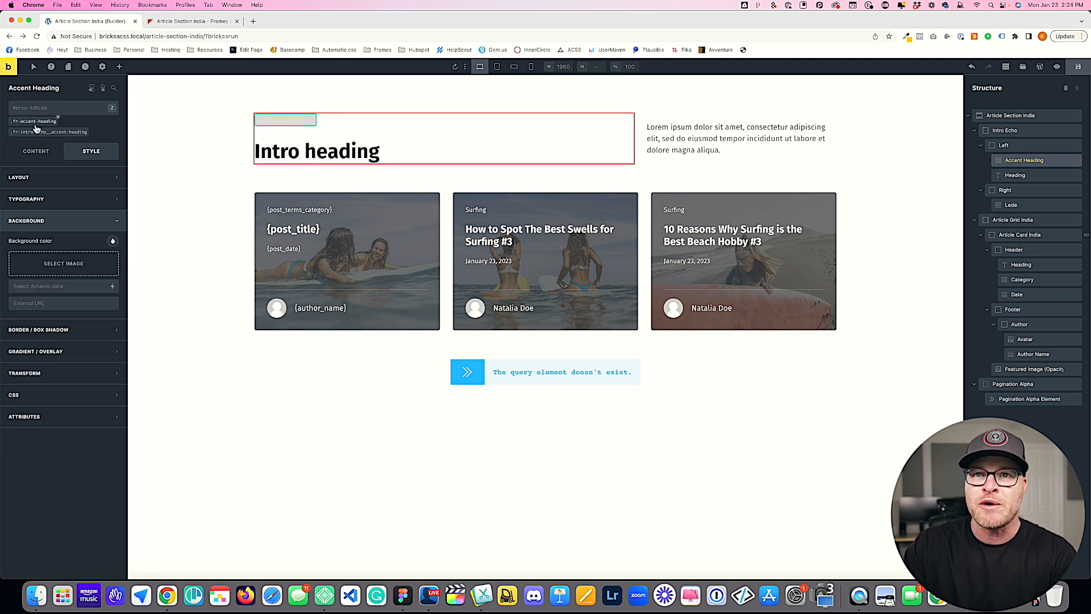
click(57, 120)
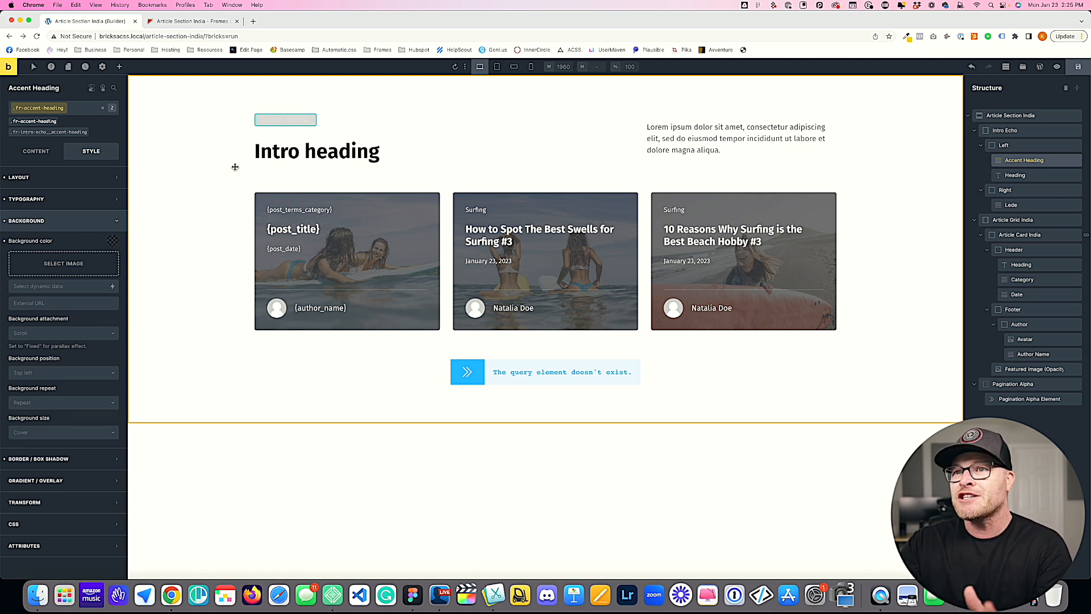
Step: On the Article Section India section's fr-article-section-india class, set the gradient to apply to the background
click(202, 157)
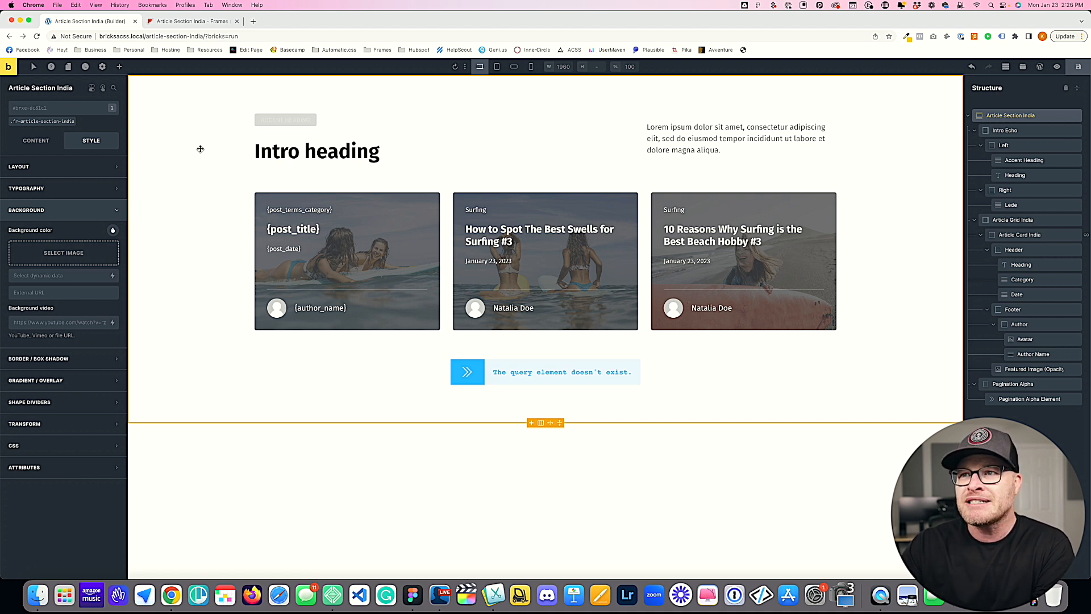
click(34, 121)
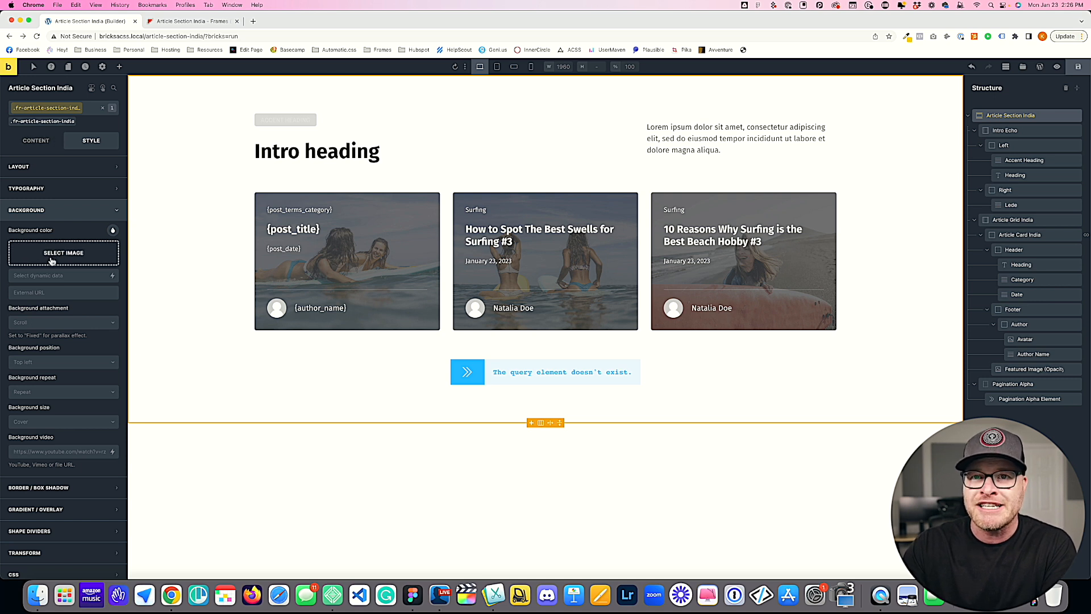
click(56, 218)
click(64, 254)
click(83, 275)
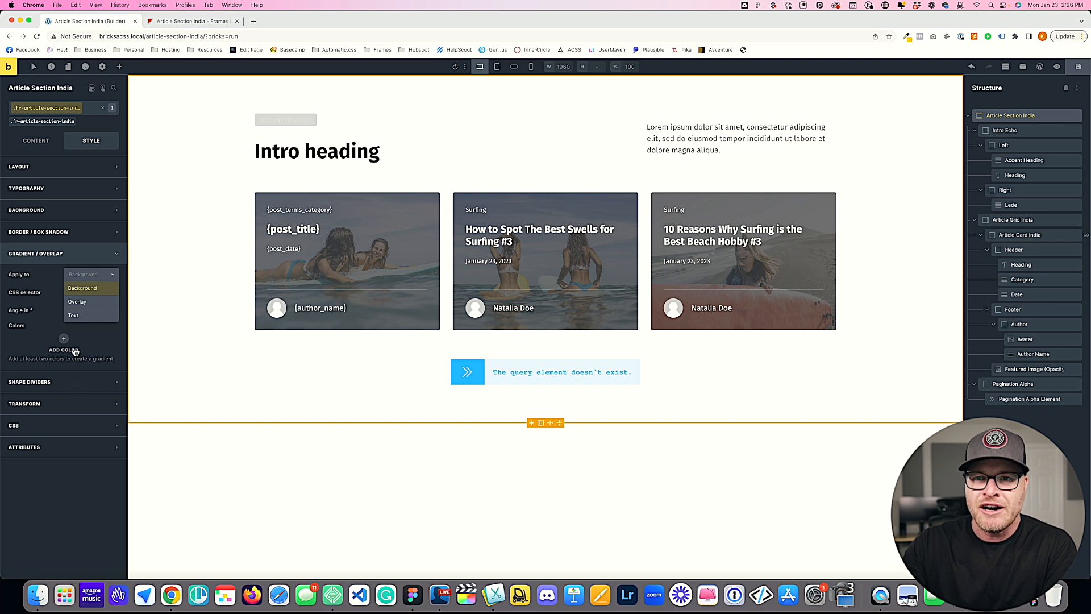
click(79, 287)
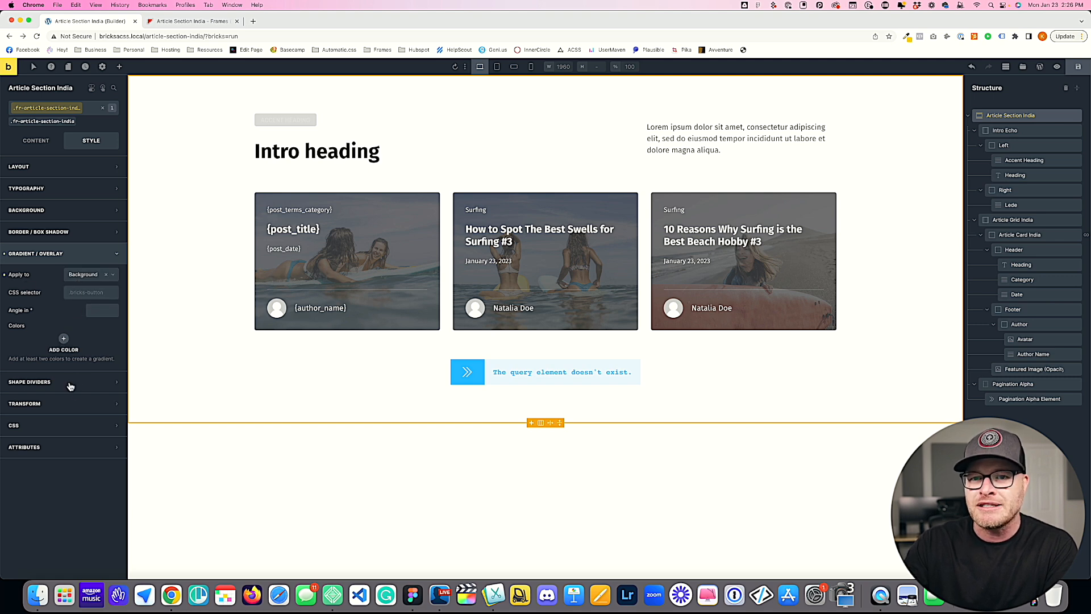
Step: Add a first gradient color to the section class and set it to var(--action-dark)
click(62, 344)
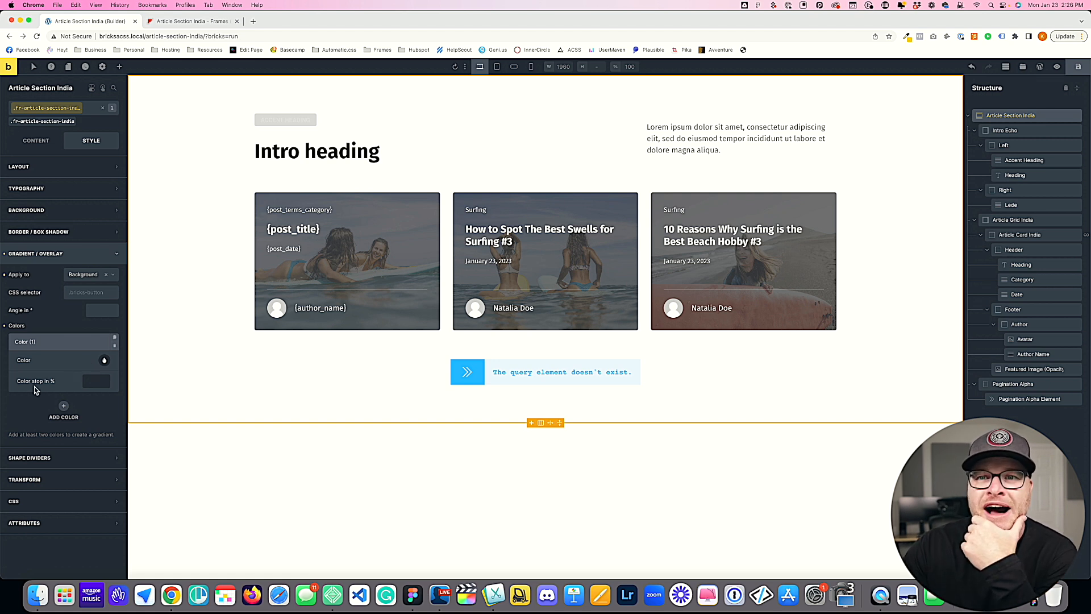
click(66, 342)
click(67, 341)
click(104, 360)
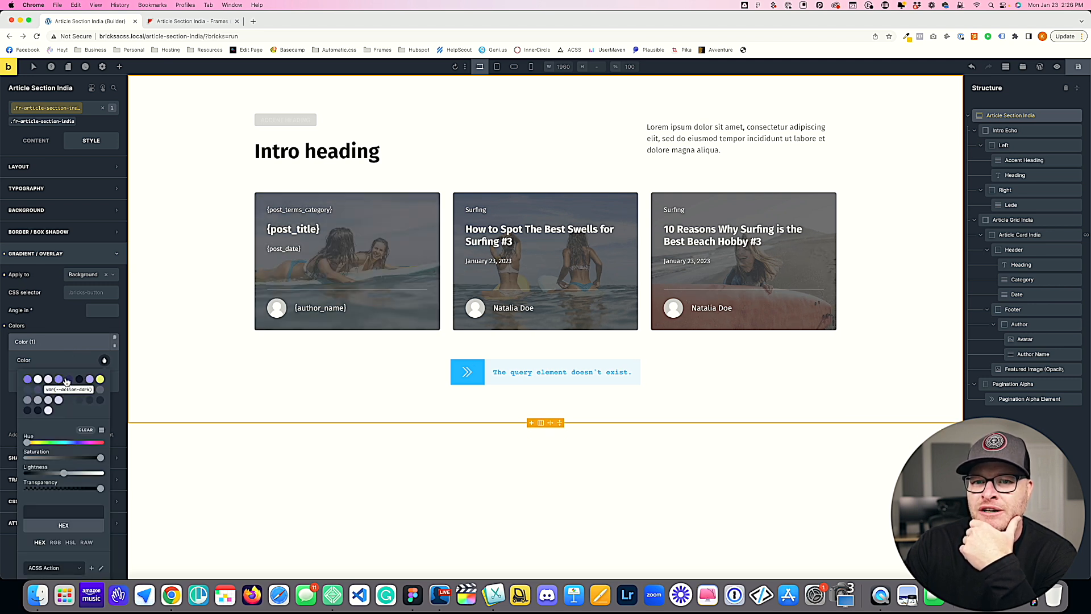
click(67, 380)
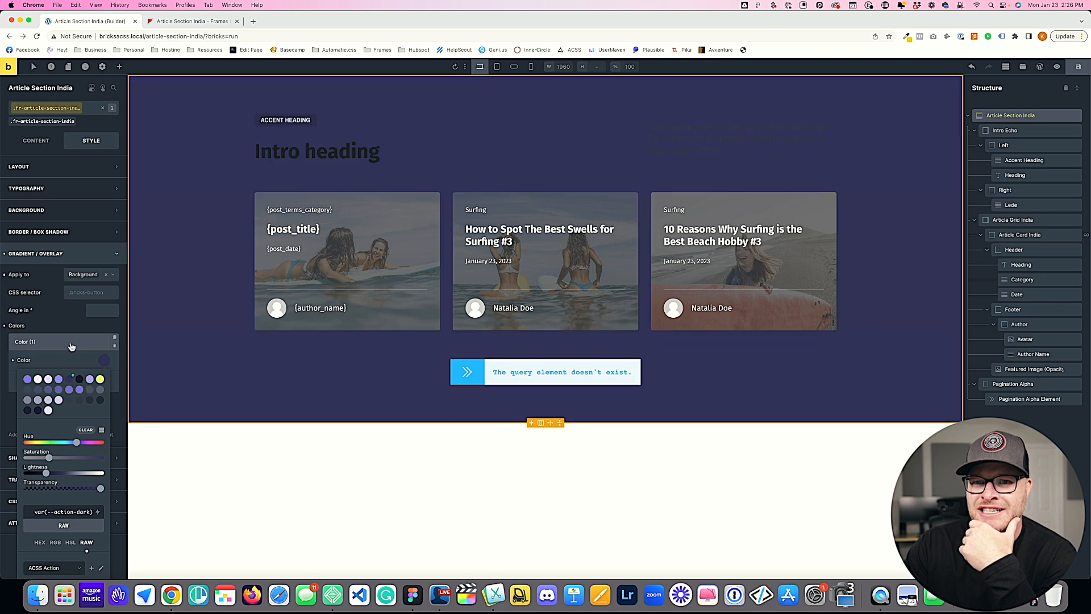
click(70, 343)
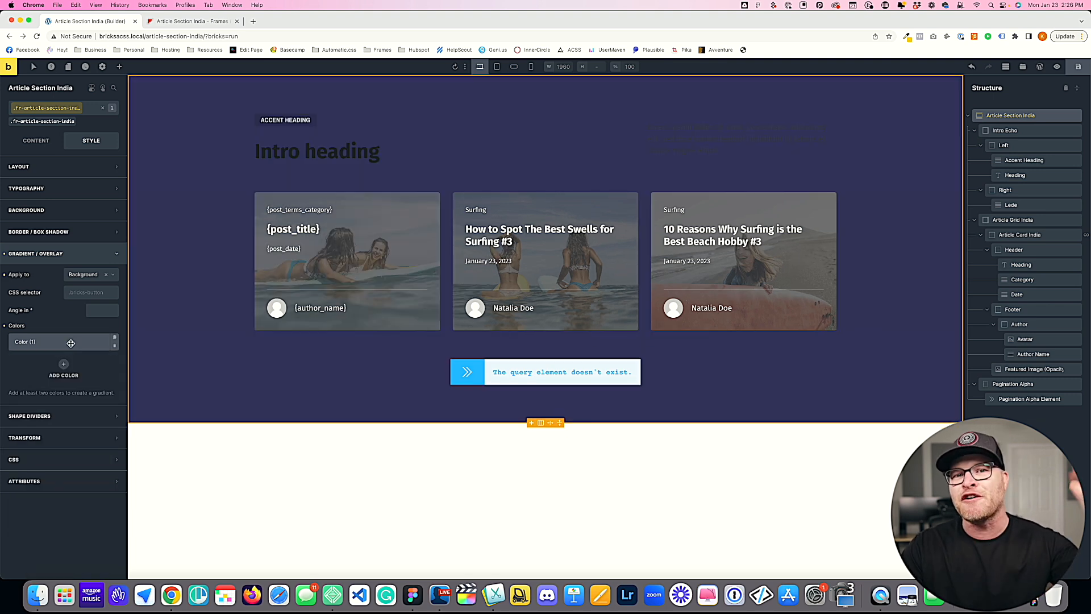
Step: Add a second gradient color to the section class and set it to var(--action-ultra-dark)
click(64, 366)
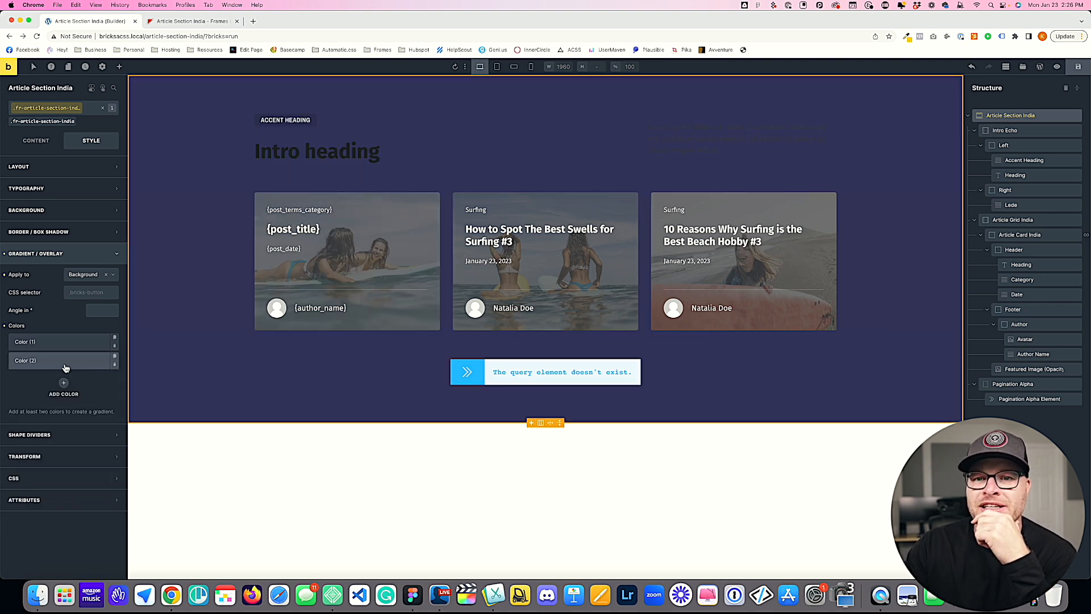
click(90, 361)
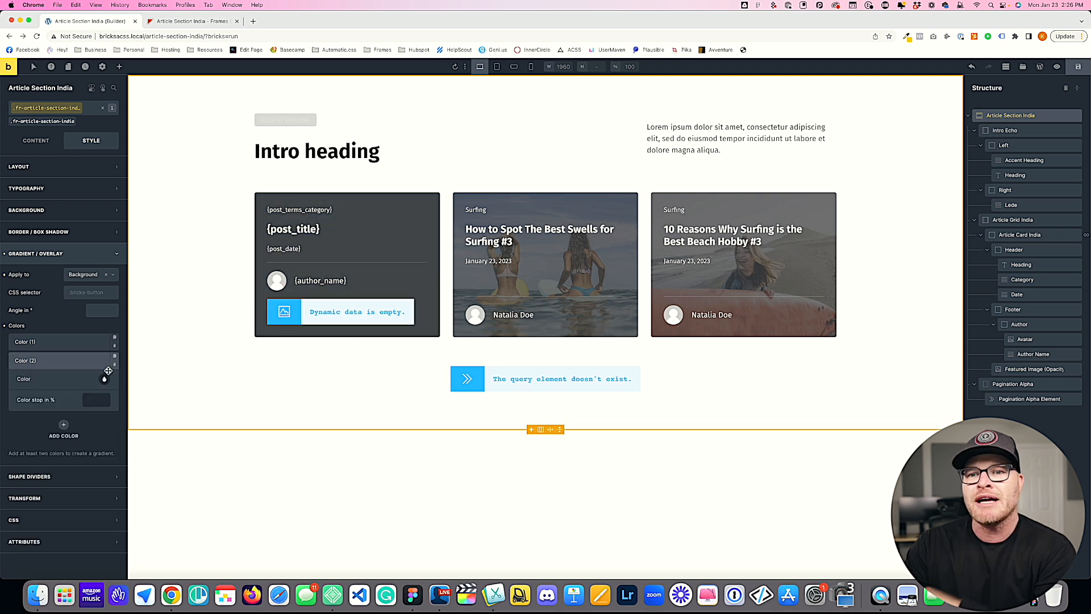
click(104, 378)
click(80, 398)
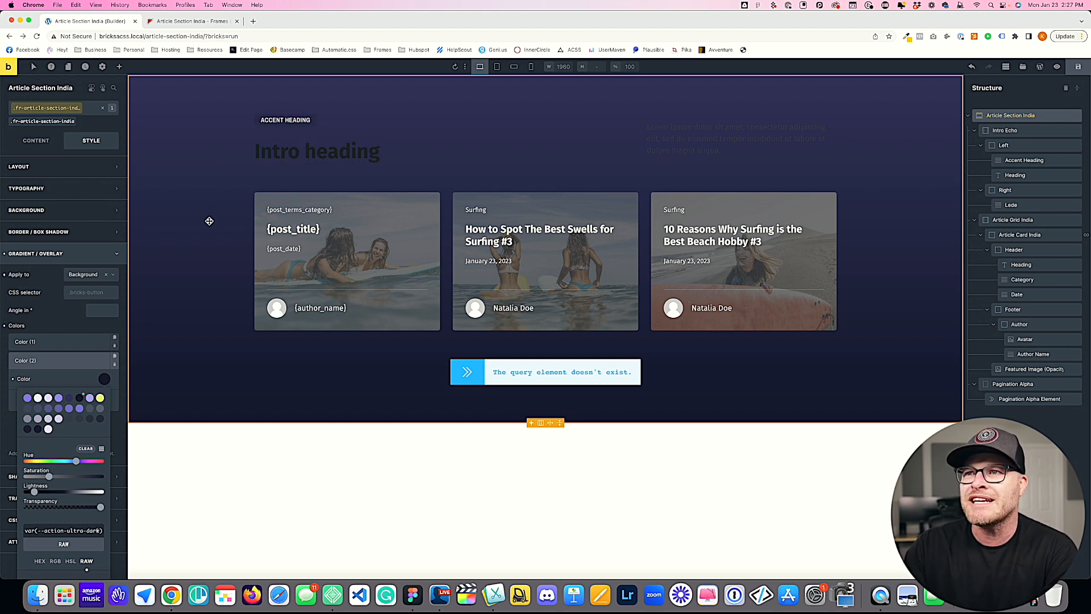
Step: Set the intro heading's text color to var(--action-ultra-light) on its fr-intro-echo__heading class
click(441, 128)
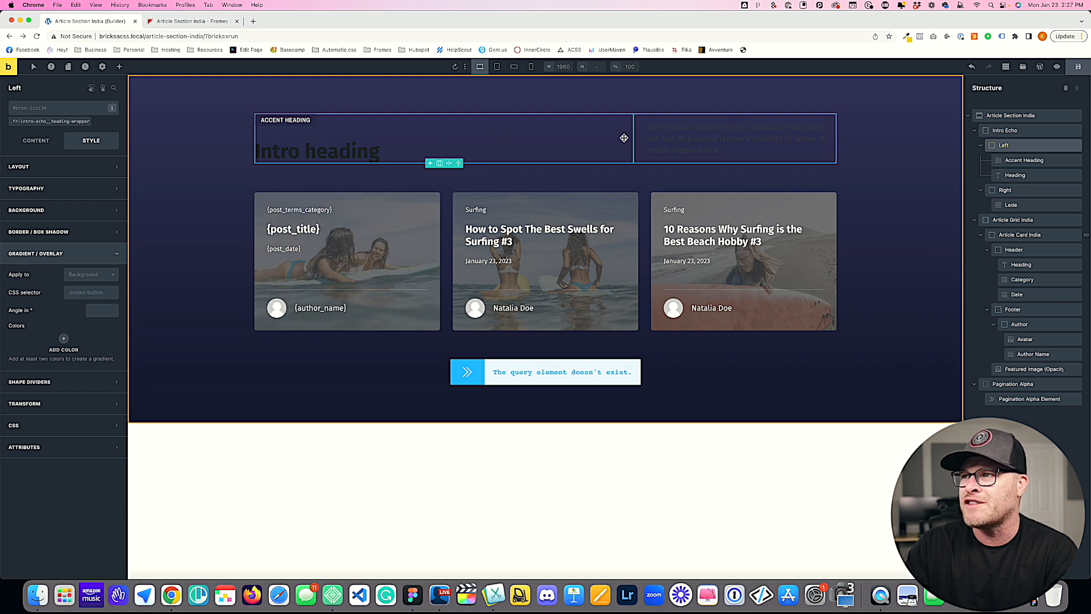
click(370, 151)
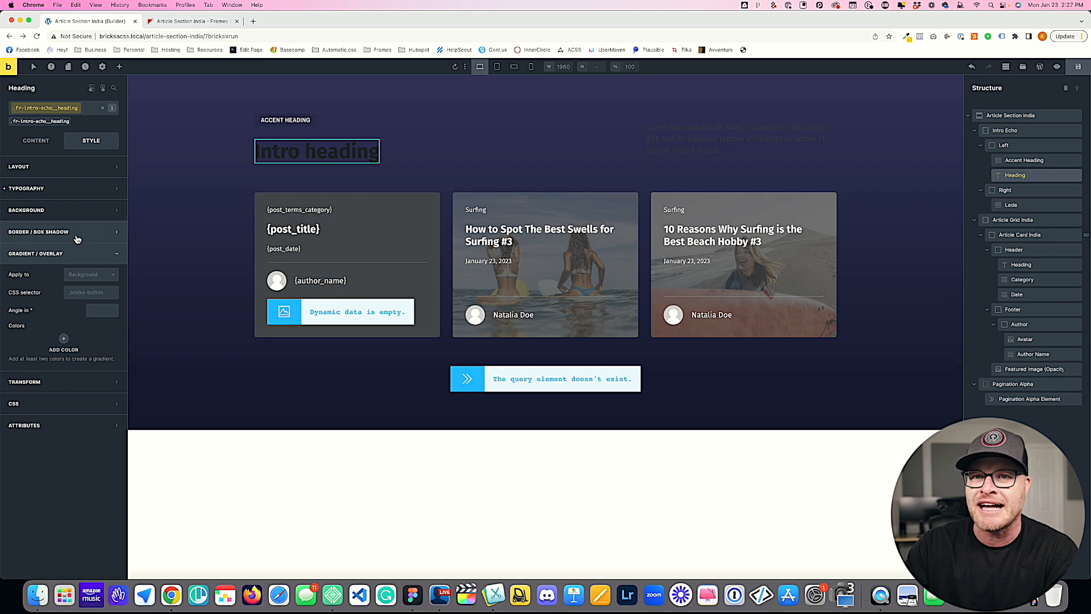
click(62, 188)
click(114, 210)
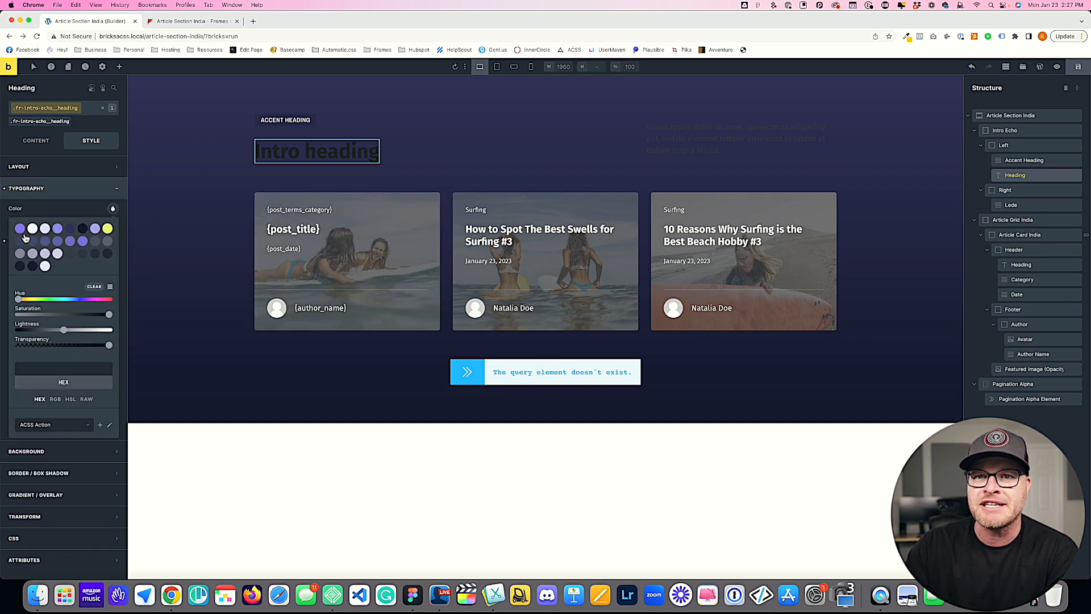
click(32, 232)
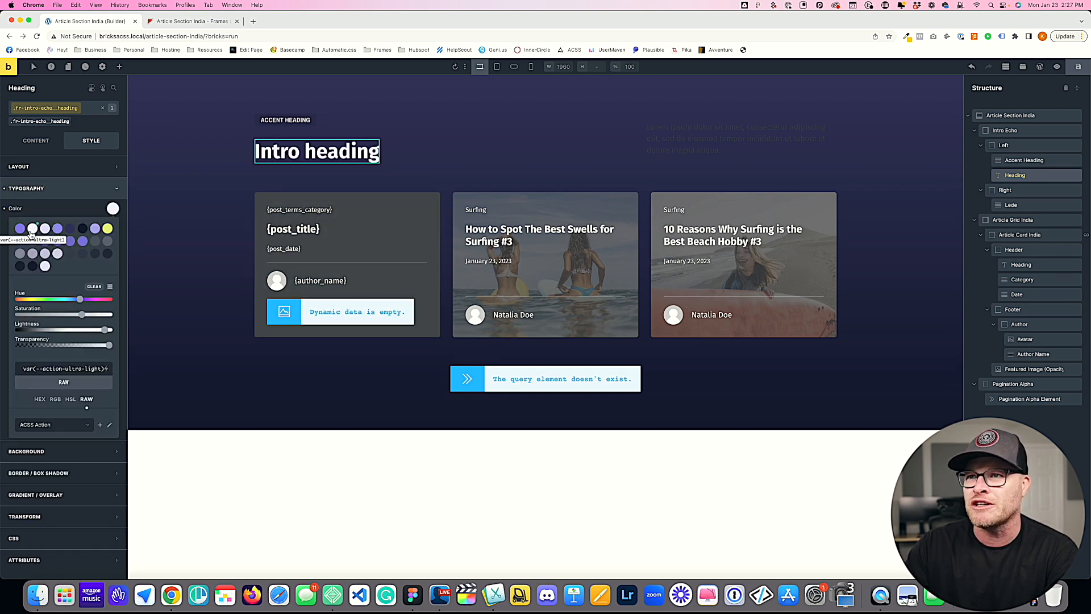
Step: Set the lede's text color to var(--action-ultra-light) on its fr-intro-echo__lede class rather than the shared fr-lede class
click(756, 137)
click(59, 122)
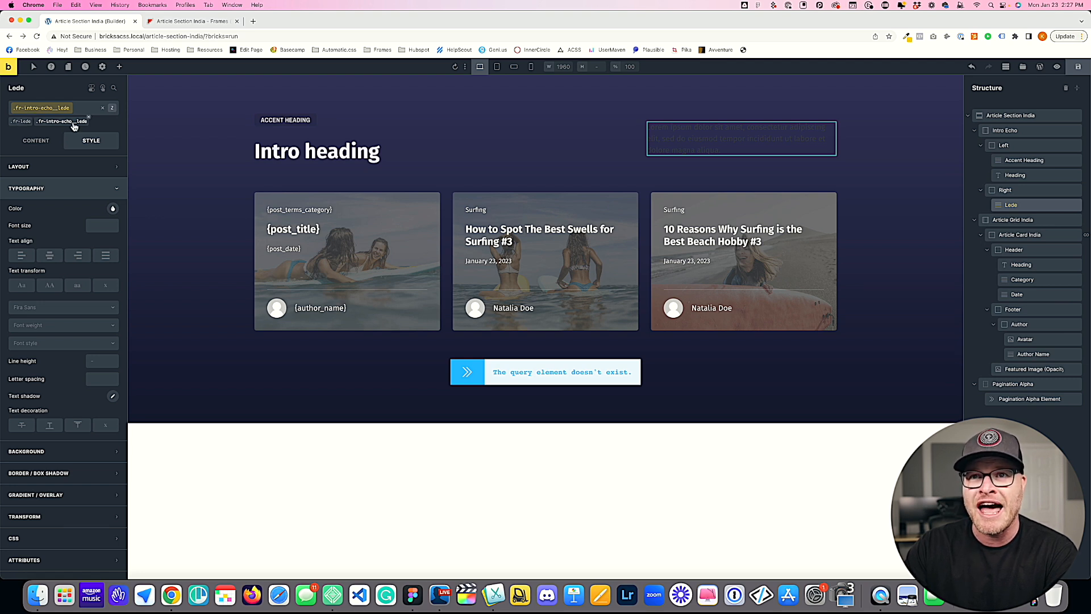
click(17, 121)
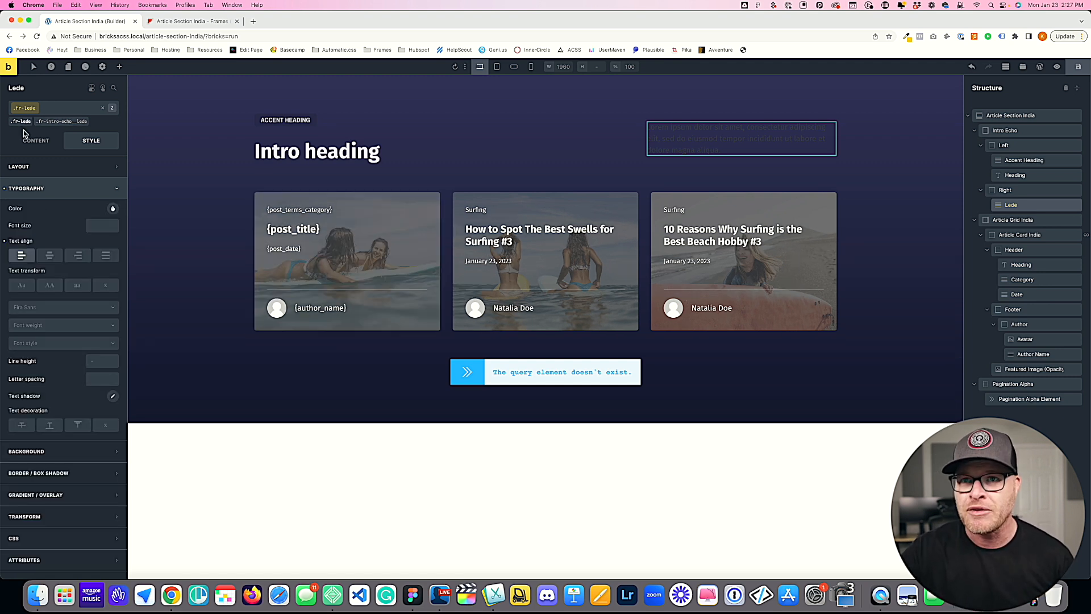
click(62, 122)
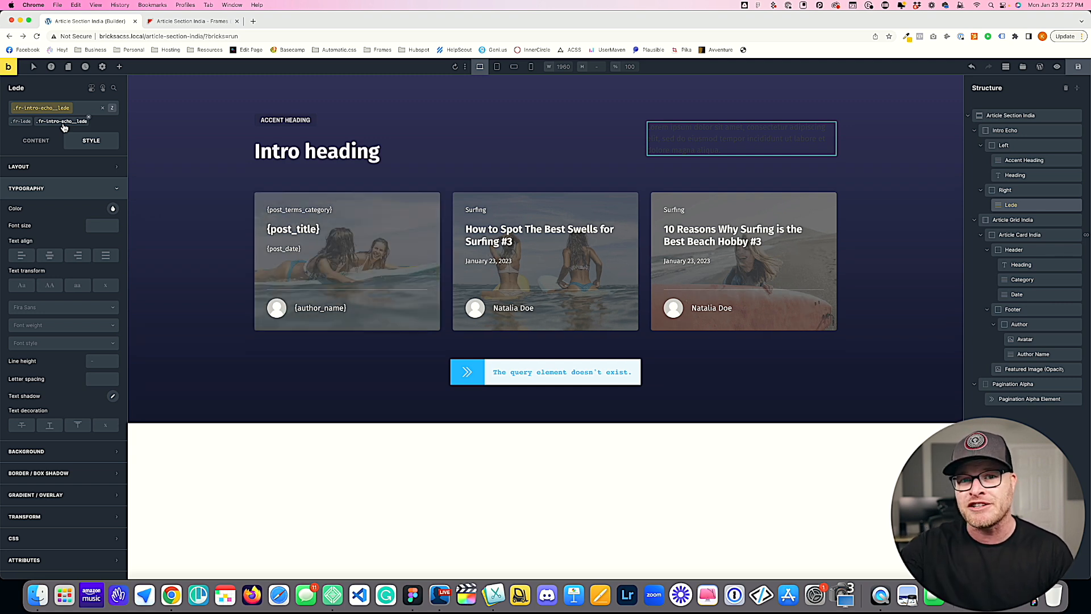
click(113, 209)
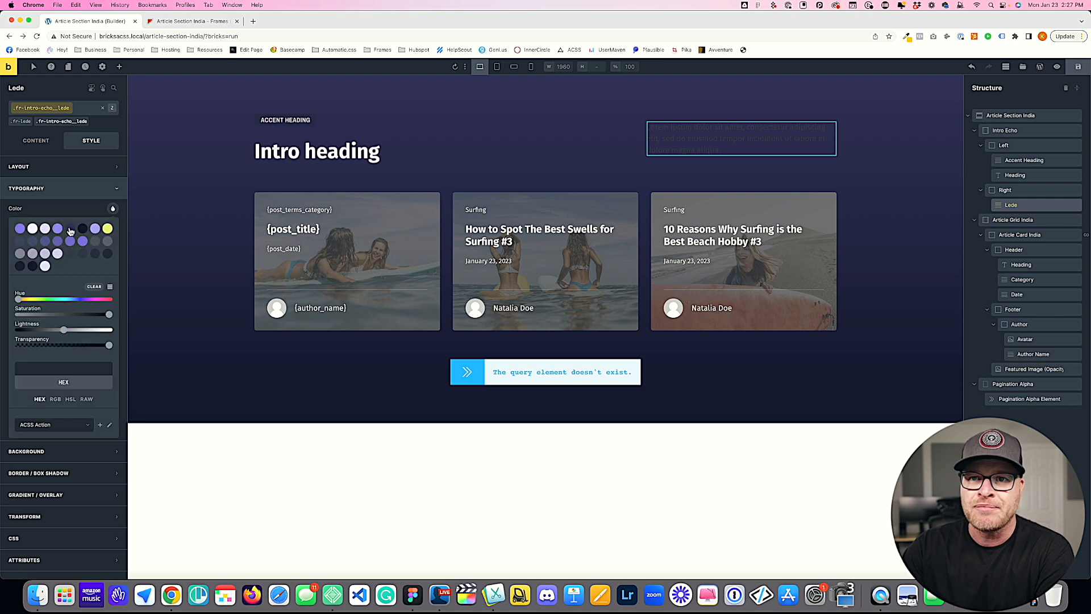
click(33, 229)
click(159, 288)
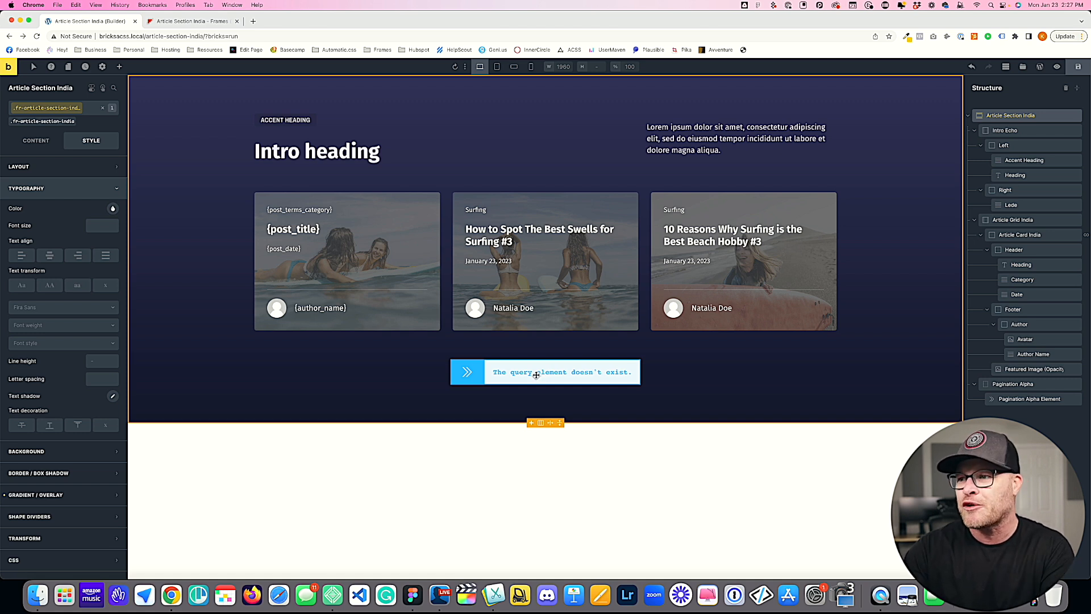
Step: Set the Pagination Alpha Element's query to Article Card India, then save the page and reload the builder
click(1016, 384)
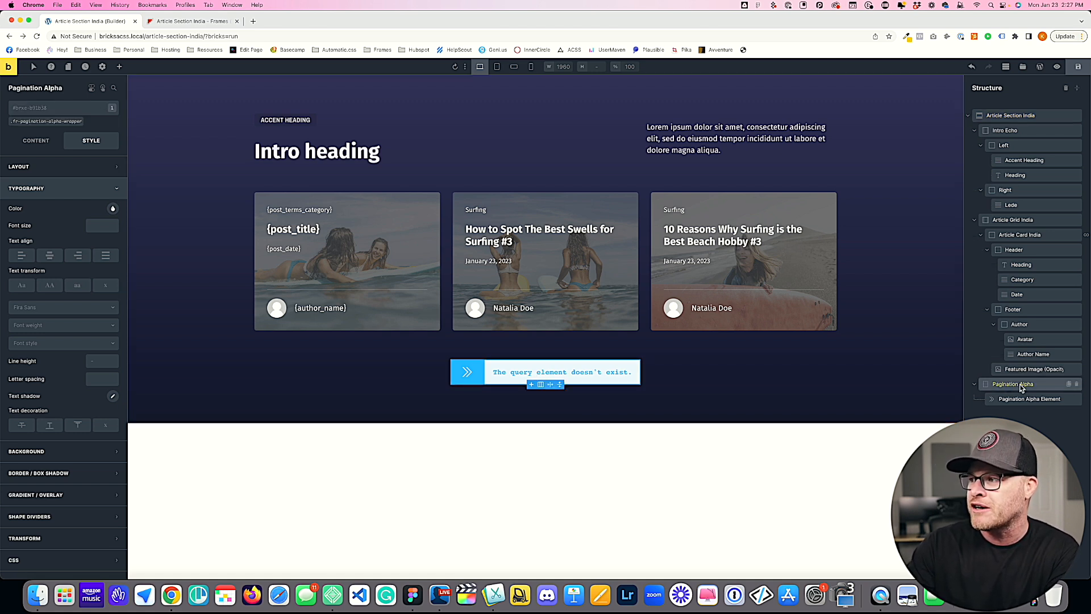
click(486, 381)
click(36, 140)
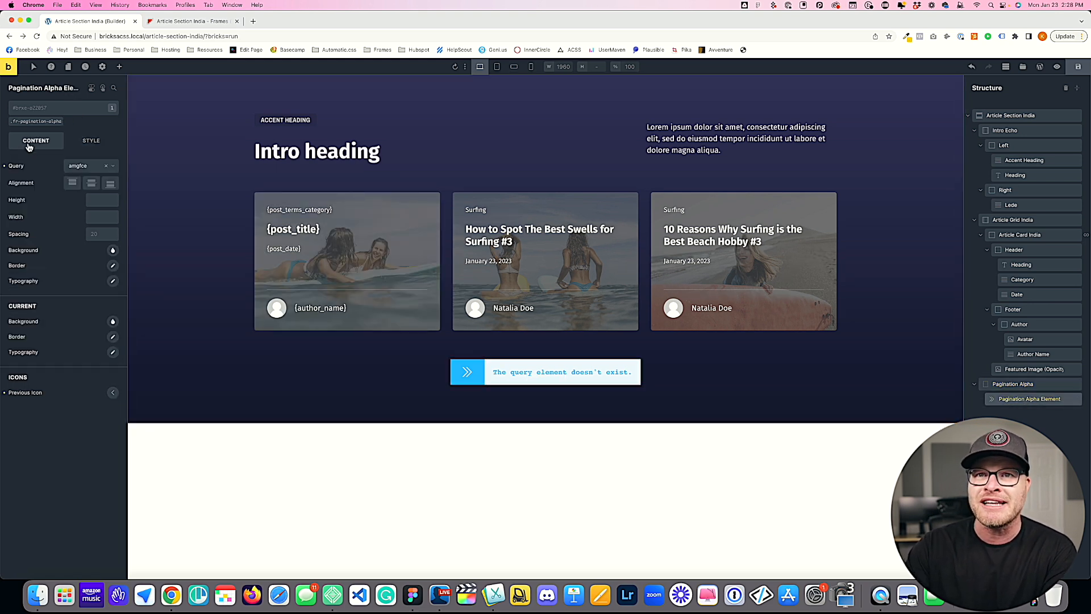
click(85, 166)
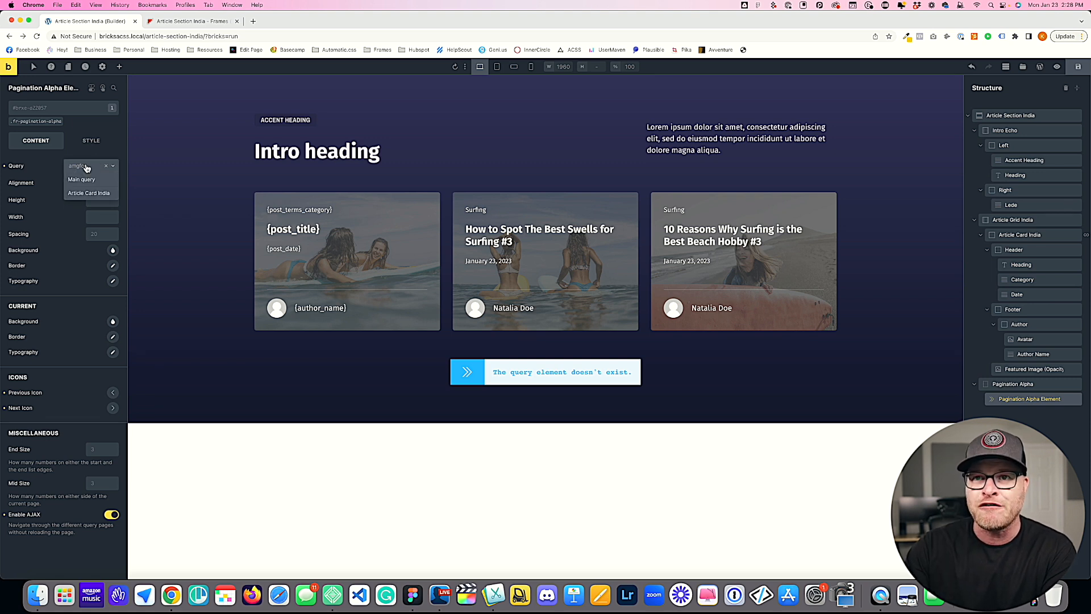
click(90, 193)
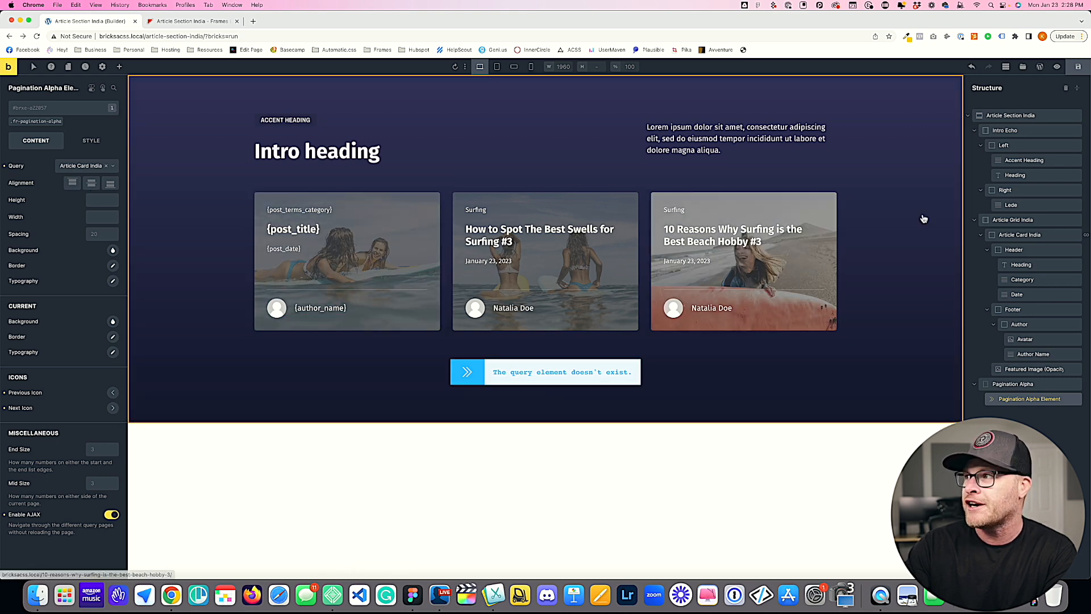
click(1077, 74)
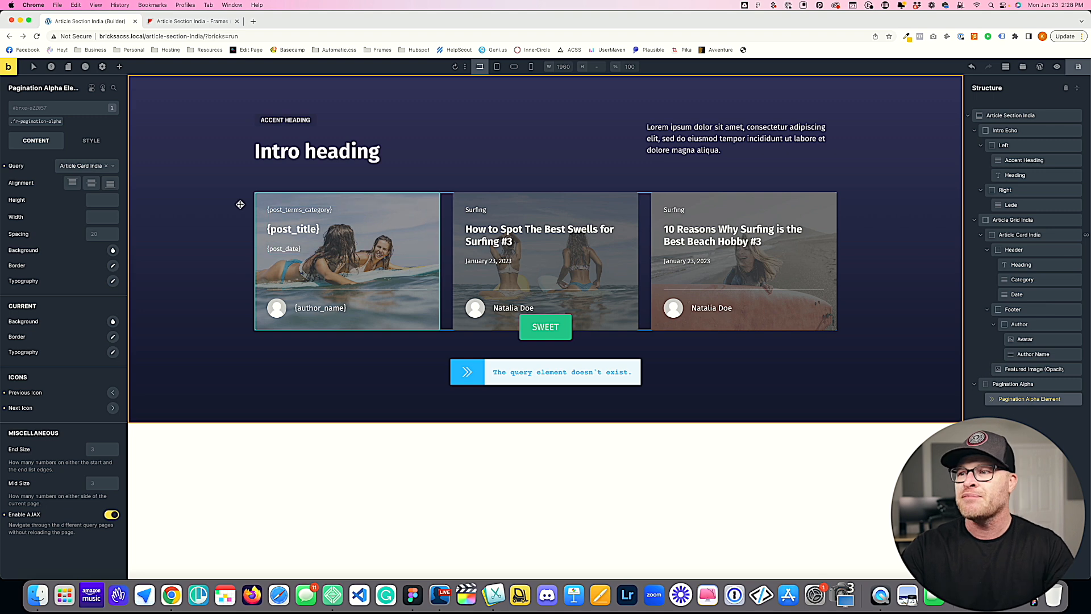
key(super+r)
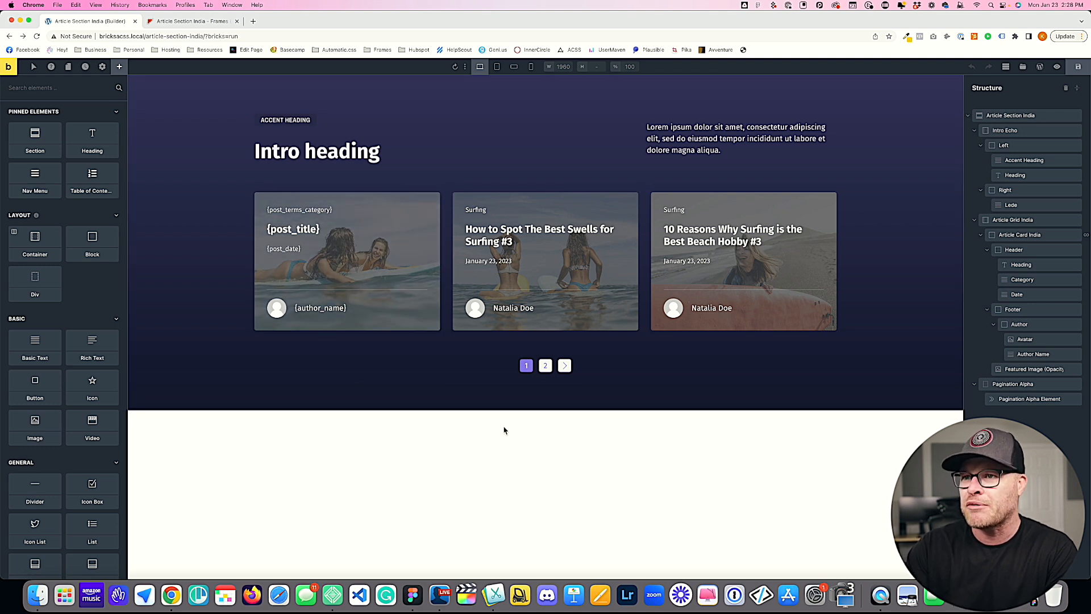
Step: Add a Wave brush shape divider to the Article Section India section
click(194, 168)
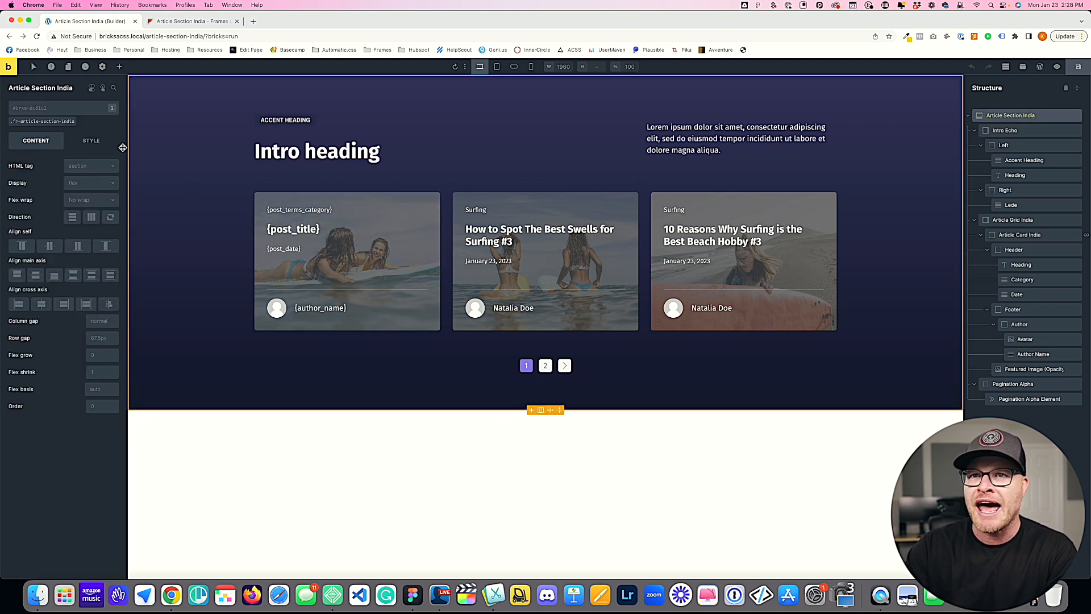
click(94, 140)
click(80, 276)
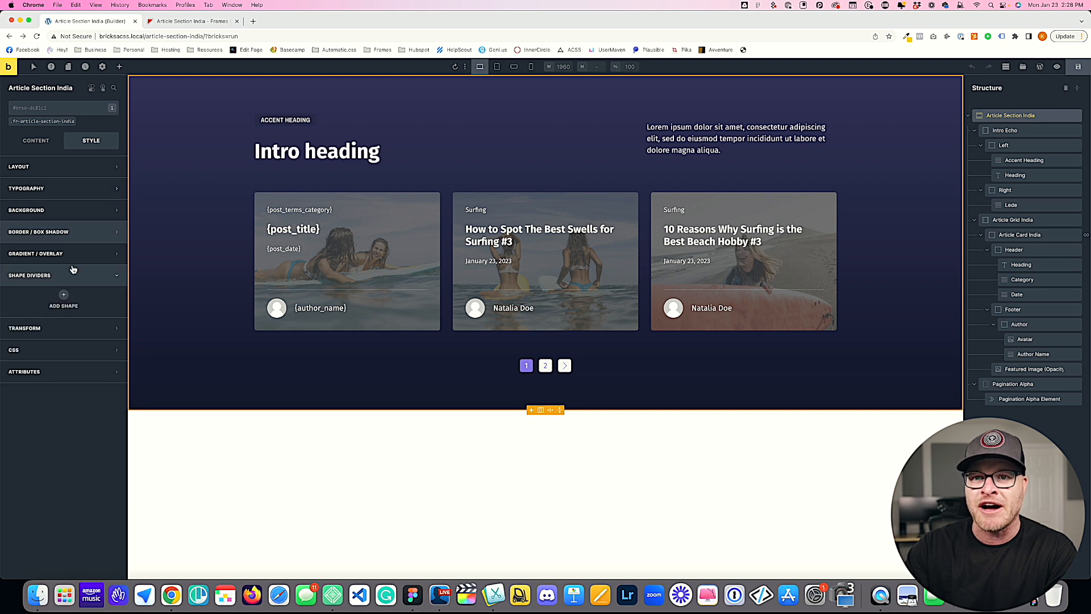
click(64, 295)
click(67, 316)
scroll(68, 376, down, 2)
click(65, 390)
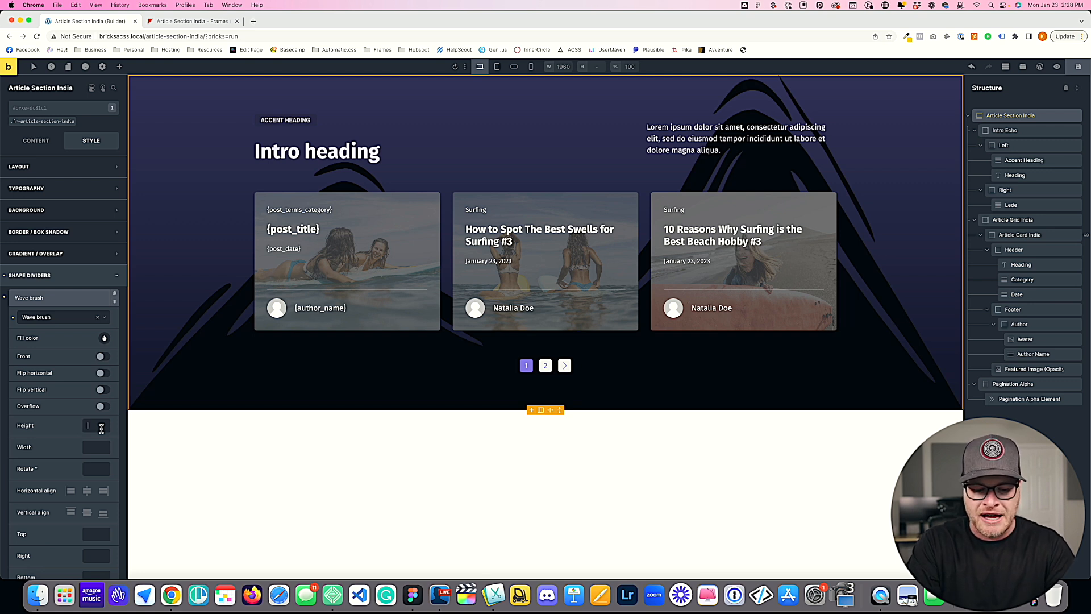
Step: Set the wave divider's height to 24rem and align it vertically to the bottom of the section
text(20rem)
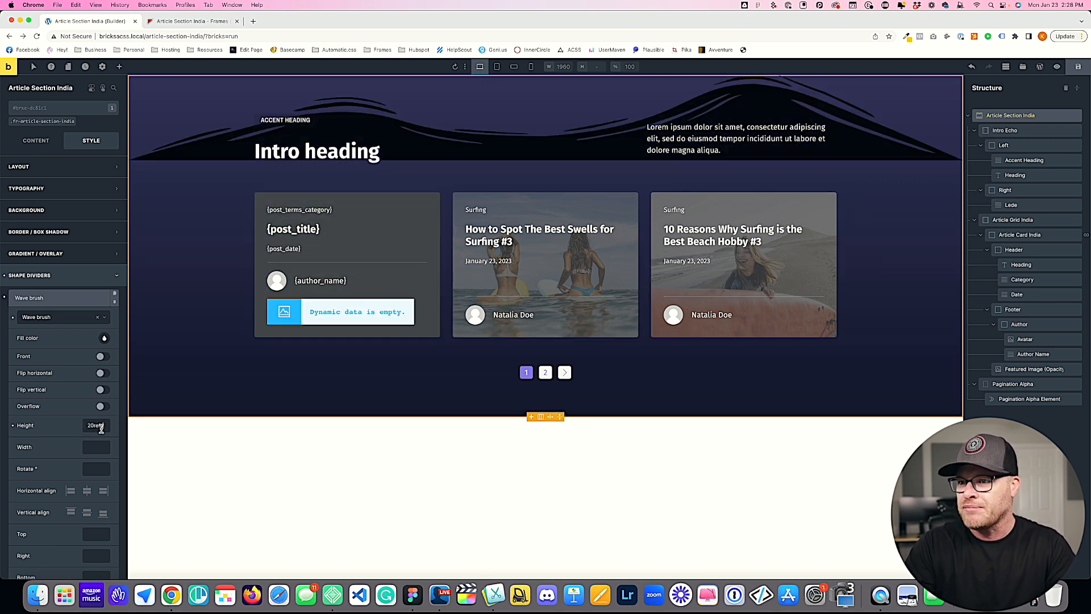
click(103, 513)
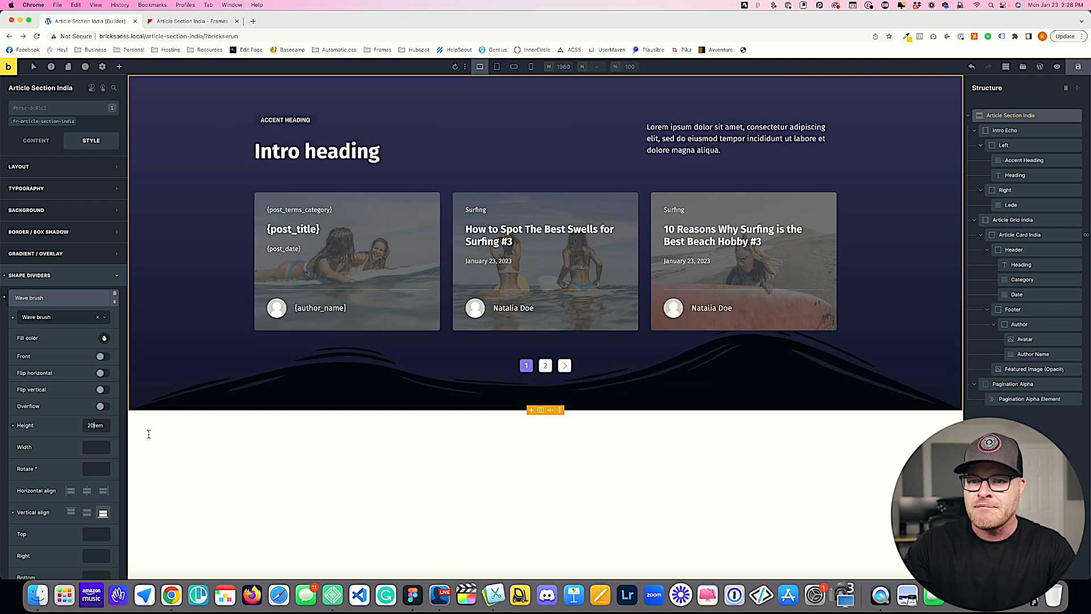
key(Up)
key(Up)
key(Up)
key(Up)
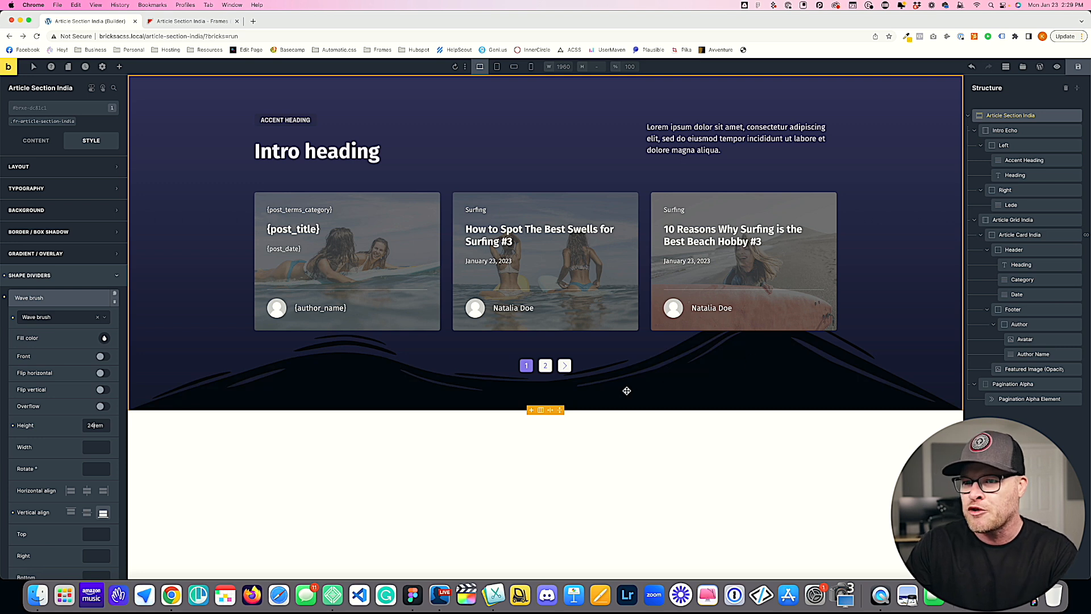
Step: Try several transparent ACSS Action swatches as the wave divider's fill color, ending on var(--action-trans-10)
click(104, 338)
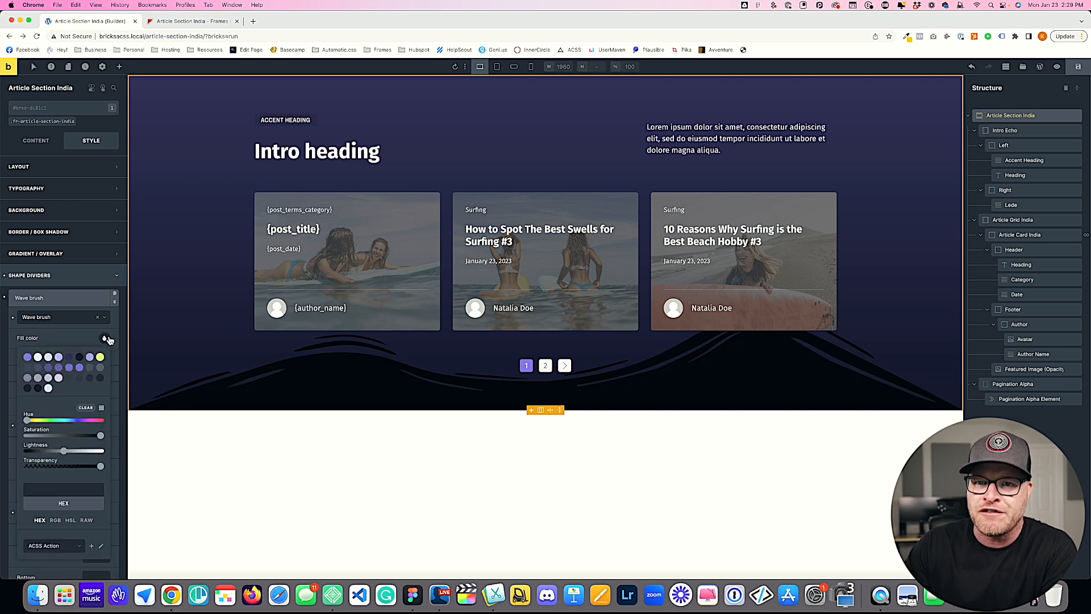
click(88, 369)
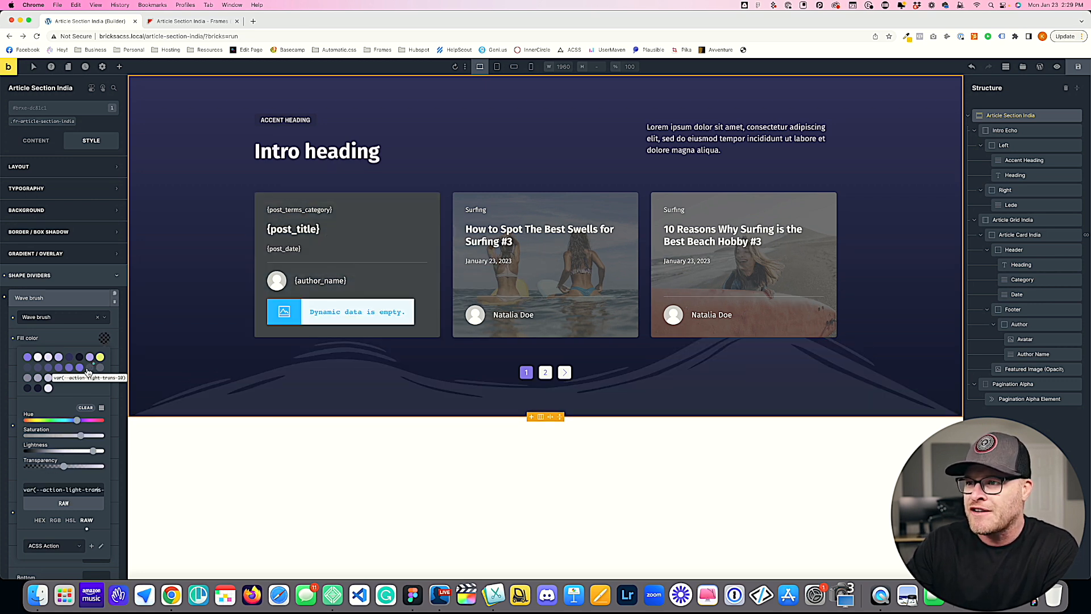
click(99, 369)
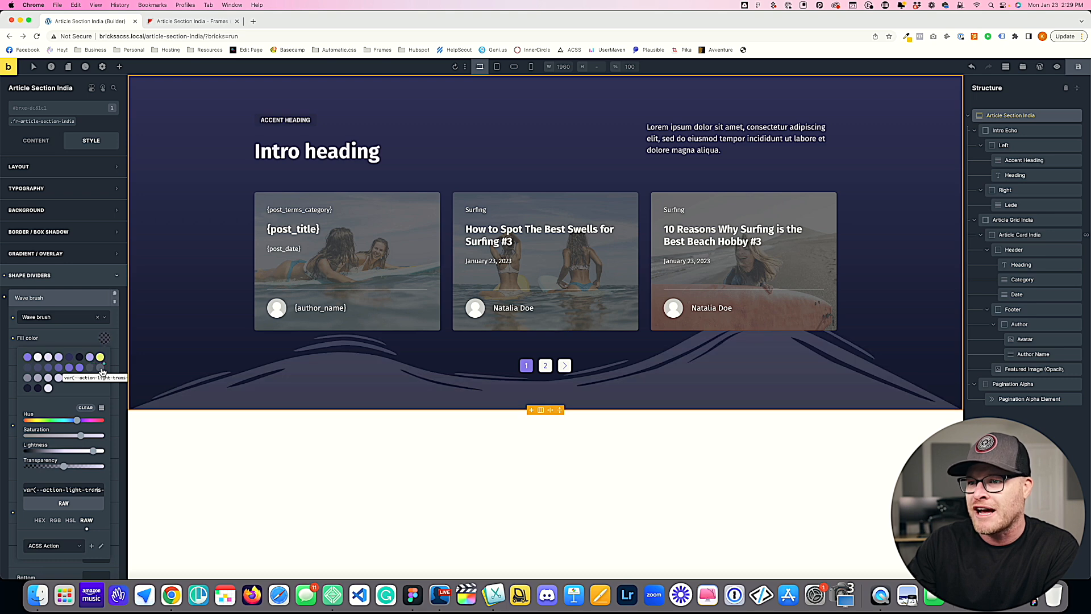
click(29, 379)
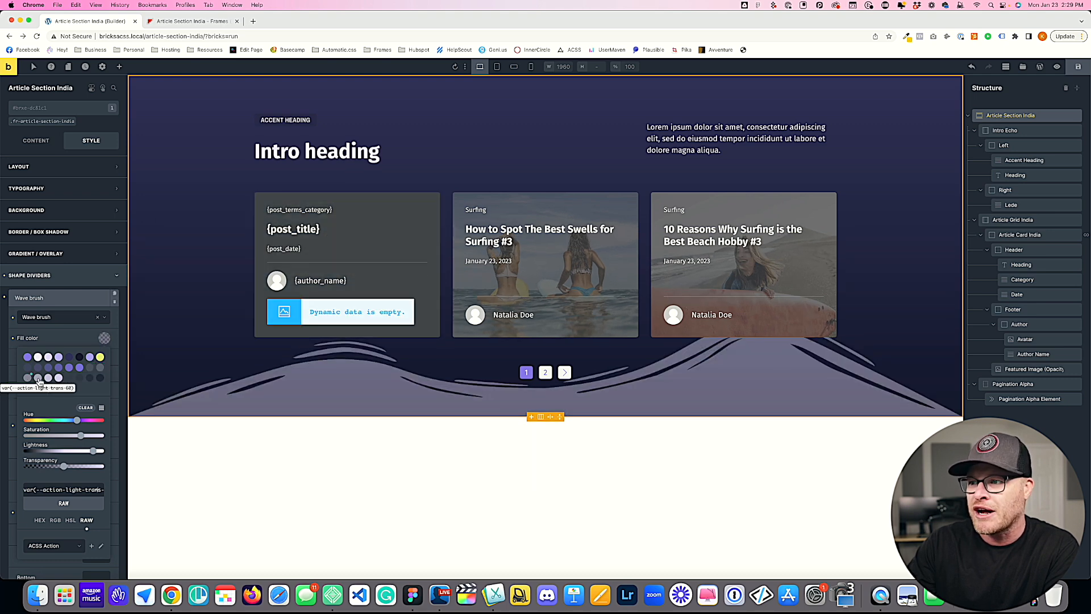
click(89, 378)
click(97, 378)
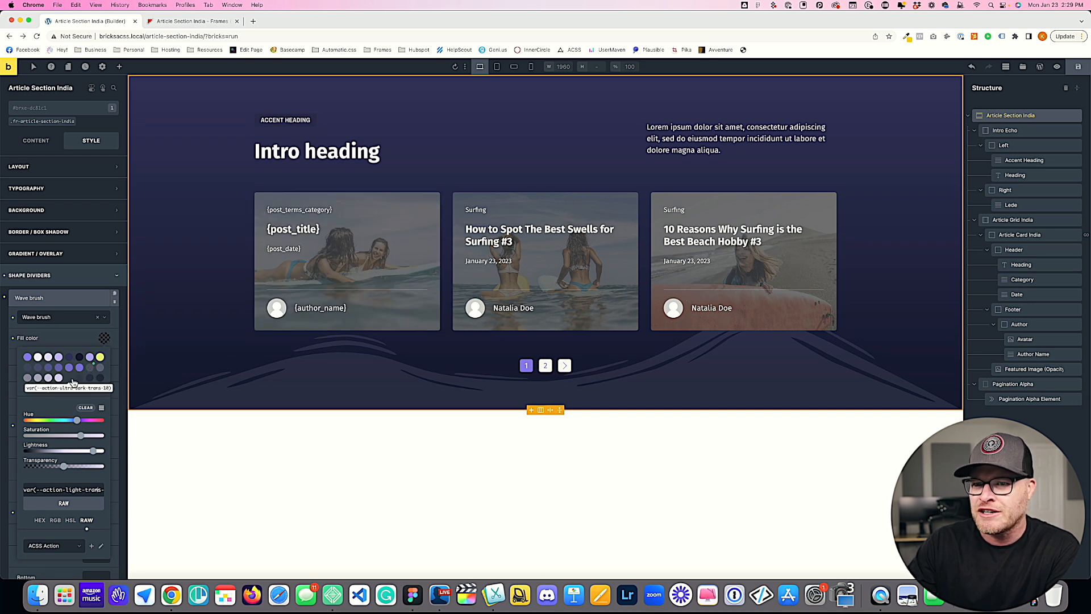
click(71, 378)
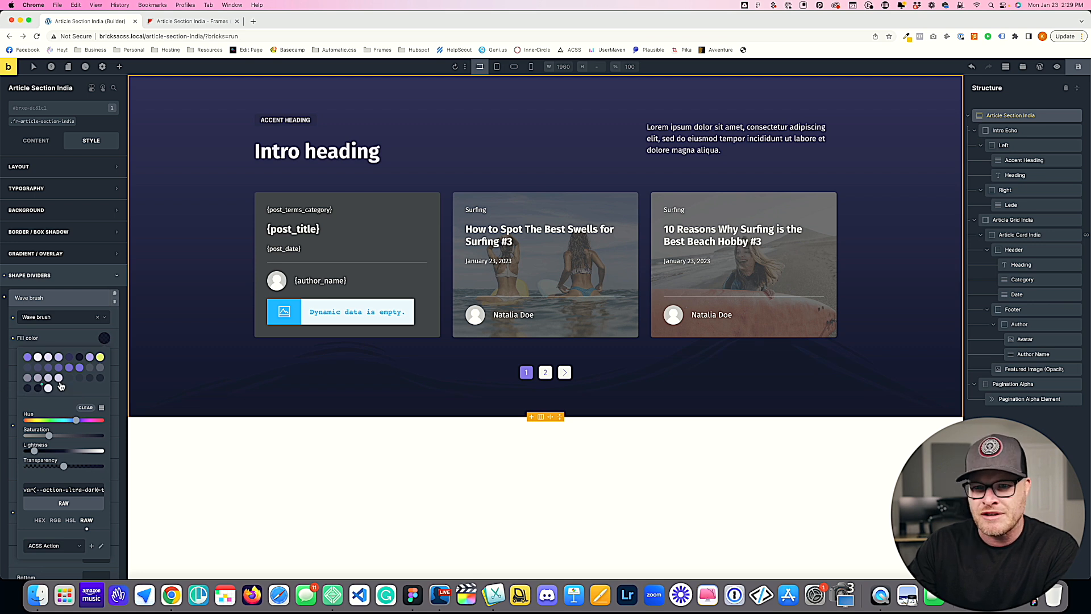
click(29, 373)
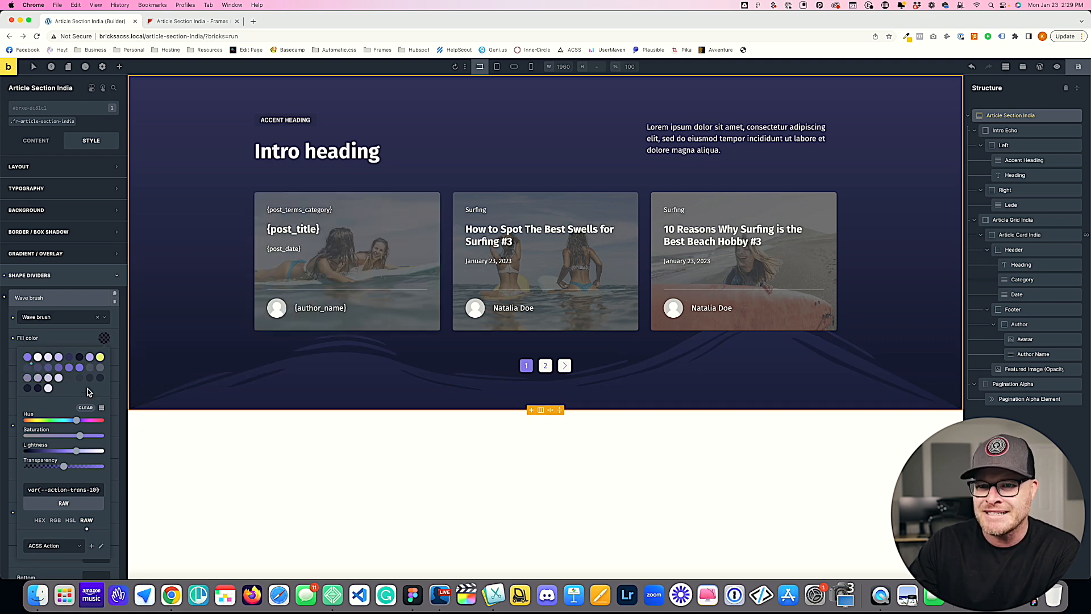
click(90, 370)
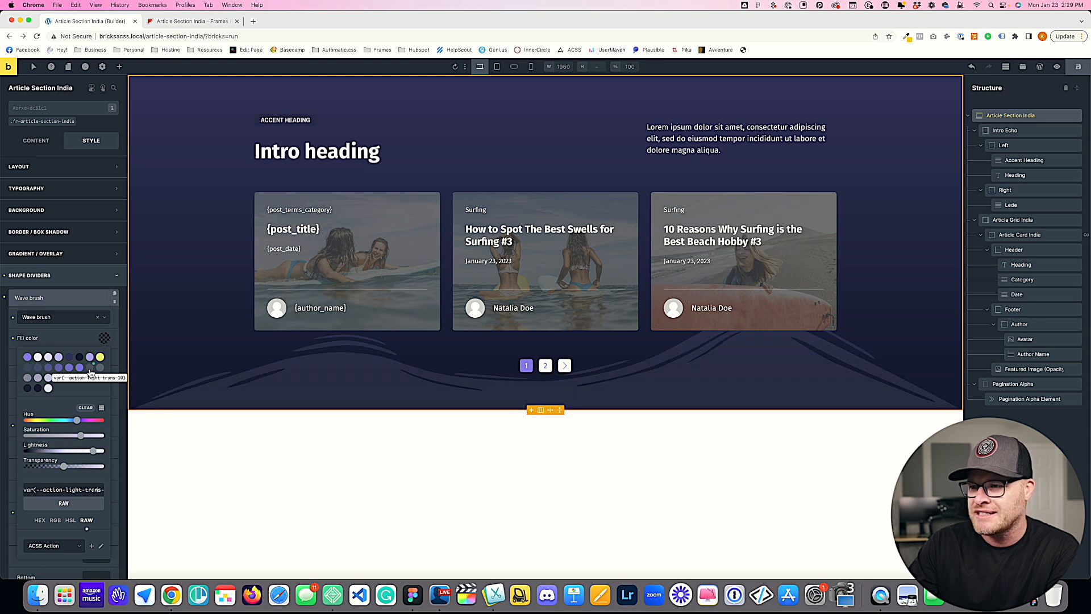
click(29, 370)
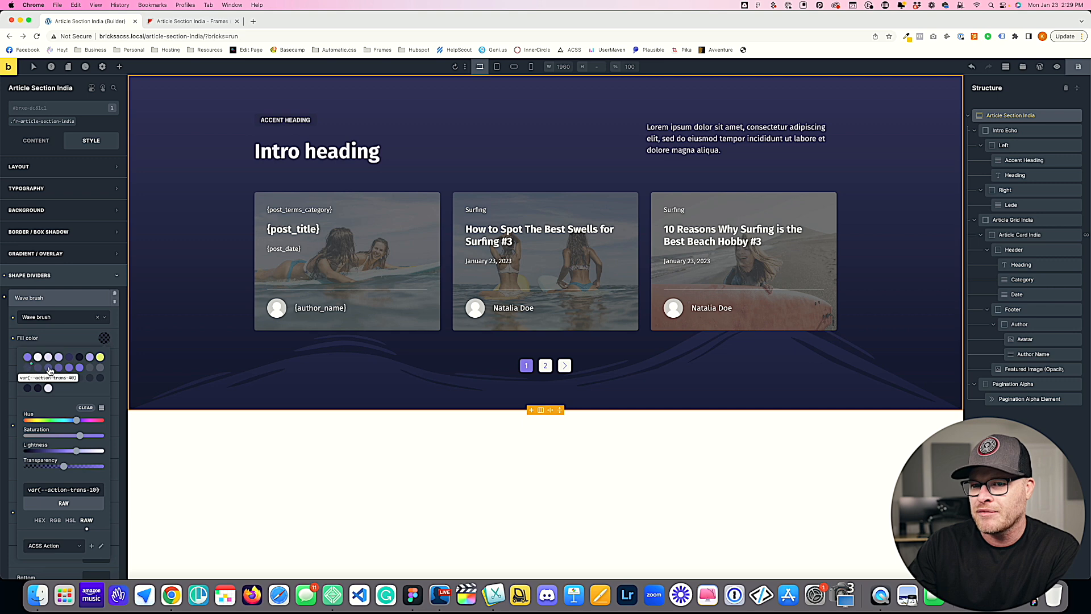
Step: Save the page and open its front end in a separate browser tab
click(1078, 67)
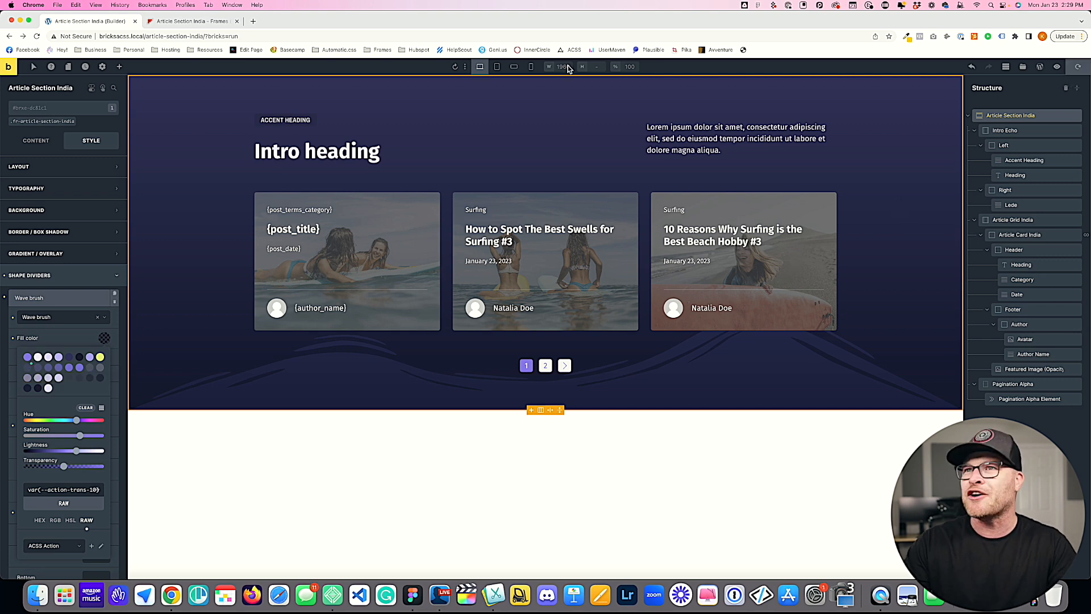
super+click(8, 67)
click(182, 23)
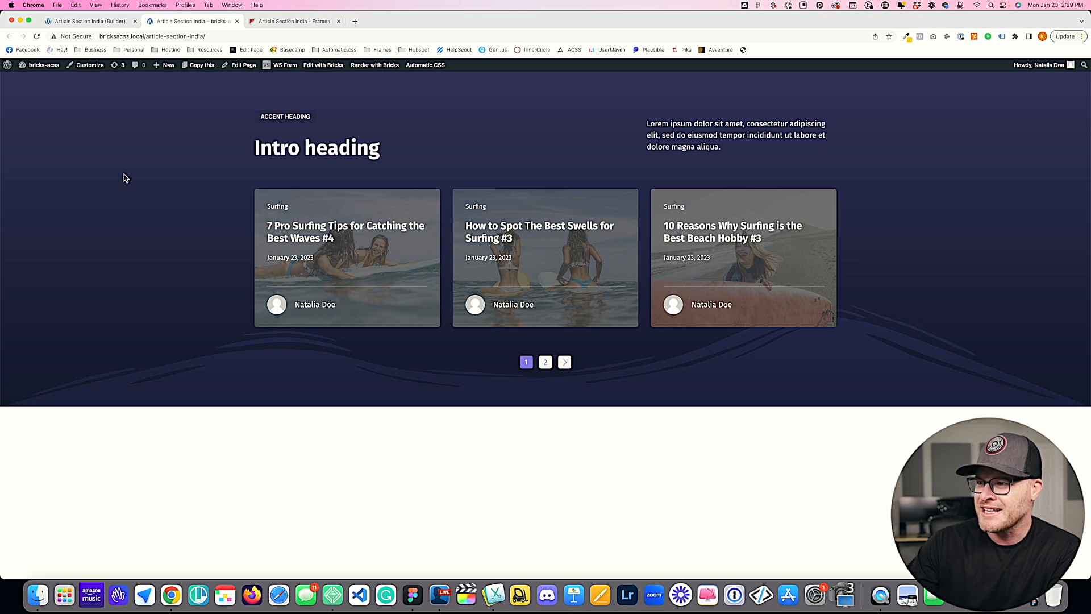
Step: Set the wave divider's fill color to var(--action-light-trans-10) in the builder, save, and reload the front-end page
click(94, 21)
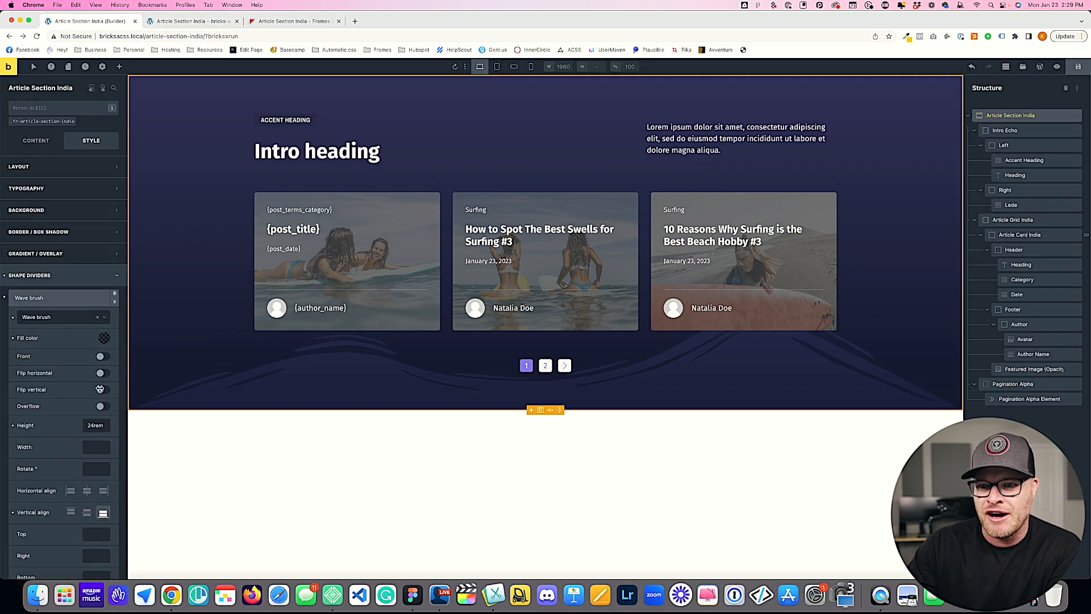
click(105, 339)
click(90, 368)
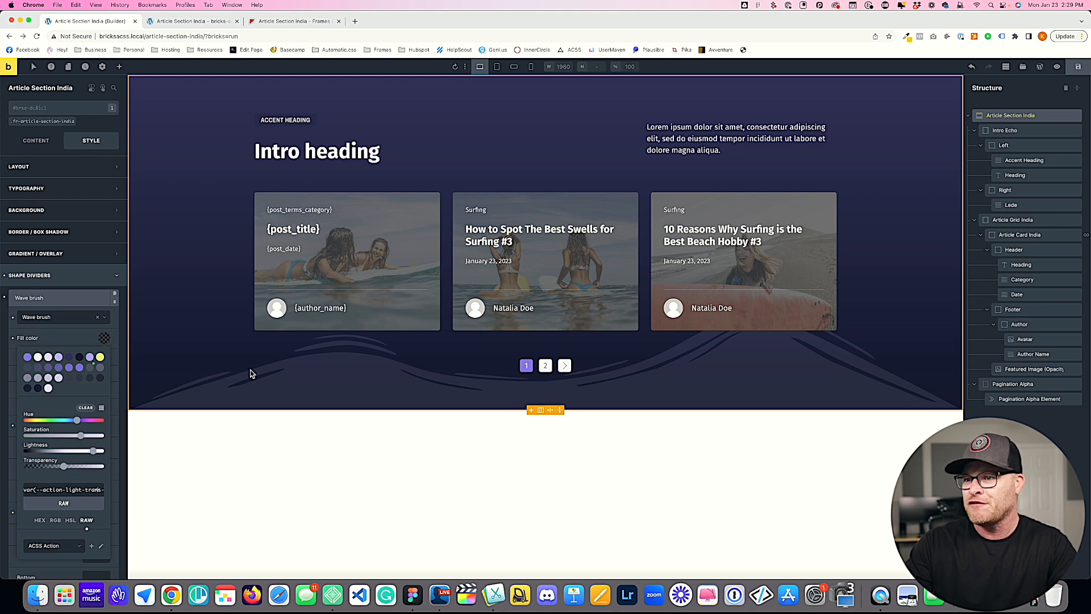
click(1078, 67)
click(191, 22)
key(super+r)
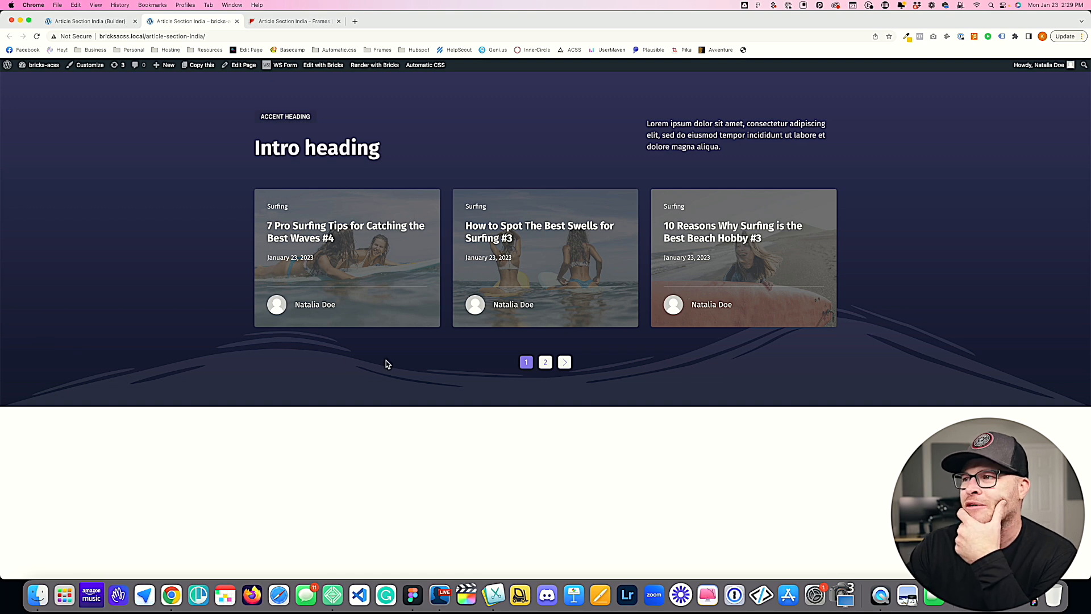
Step: Replace the card Avatar's {author_avatar} dynamic data with the media library photo of the seated blonde woman against a blue wall
click(94, 22)
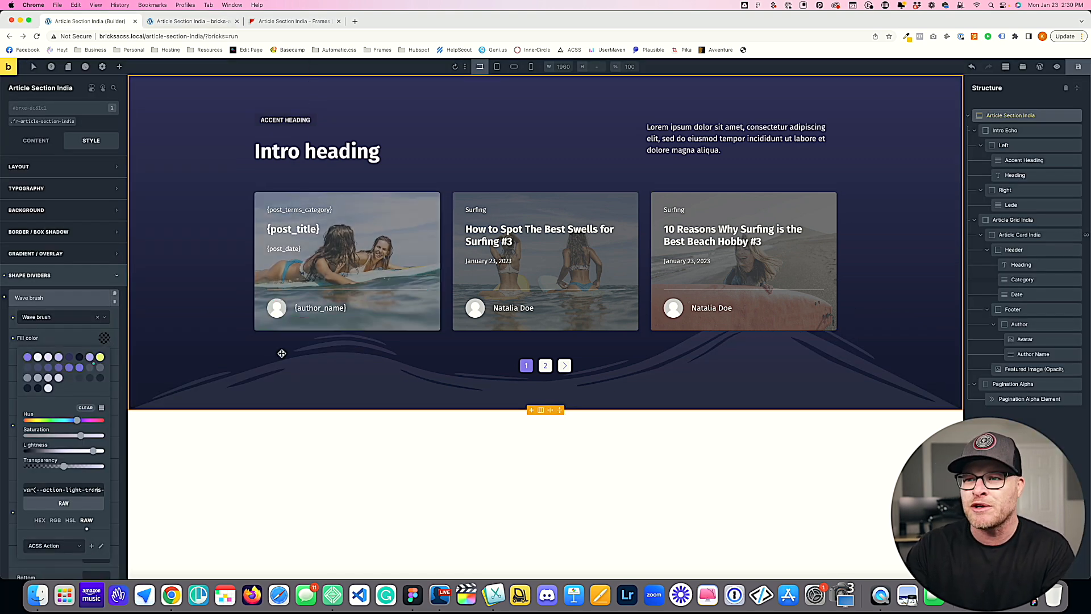
click(284, 305)
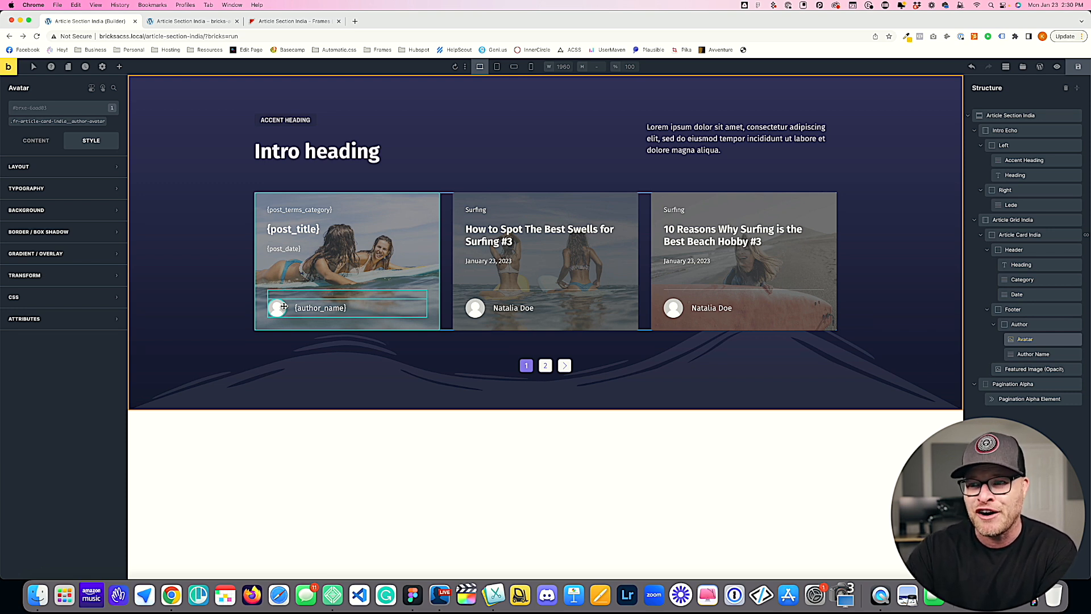
click(36, 140)
drag(67, 167, 15, 168)
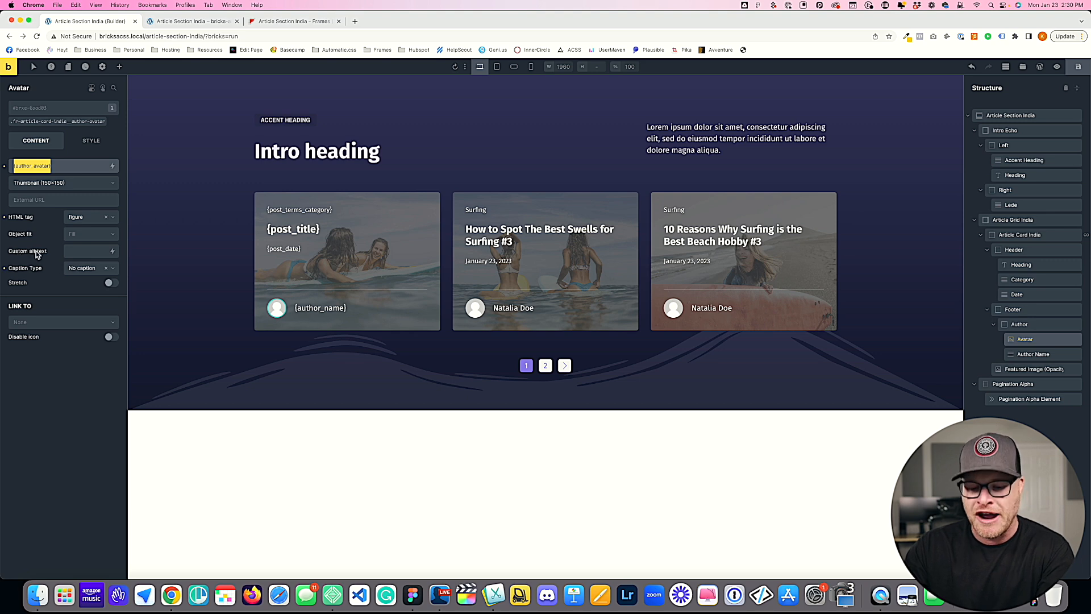
key(BackSpace)
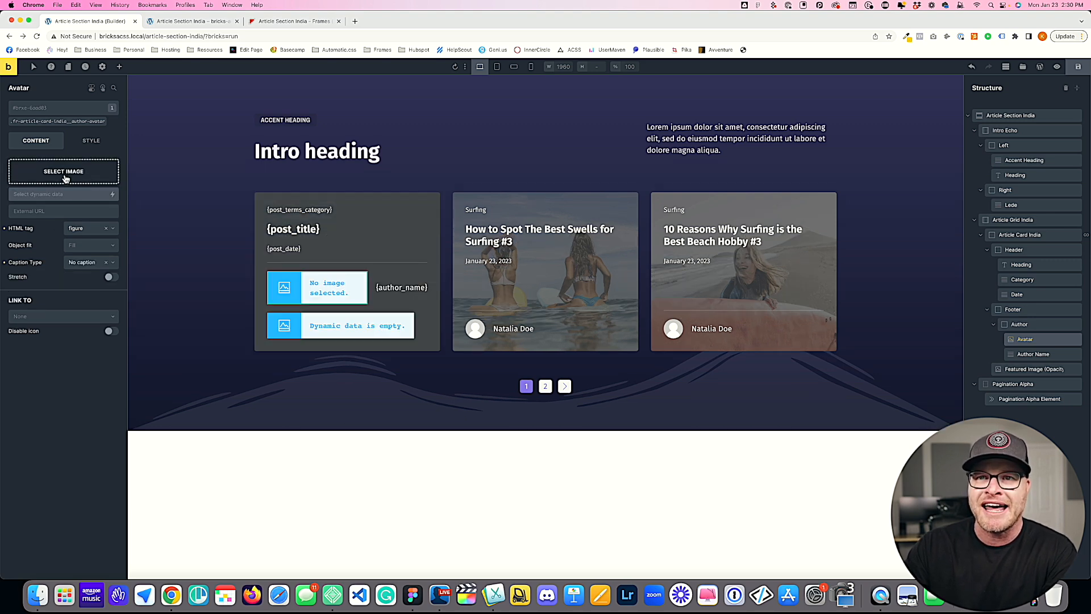
click(64, 171)
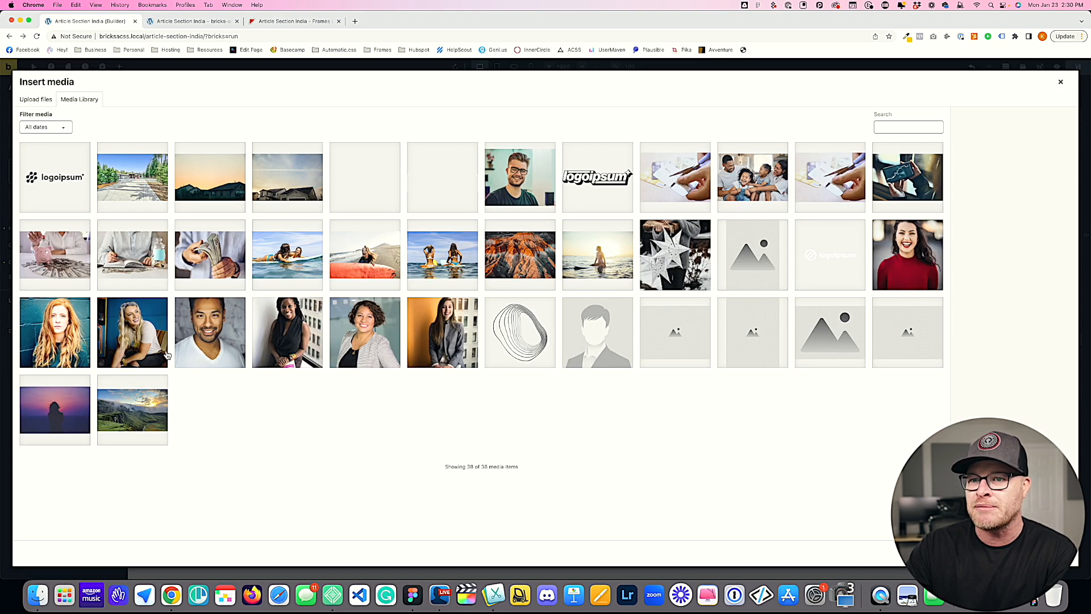
click(126, 335)
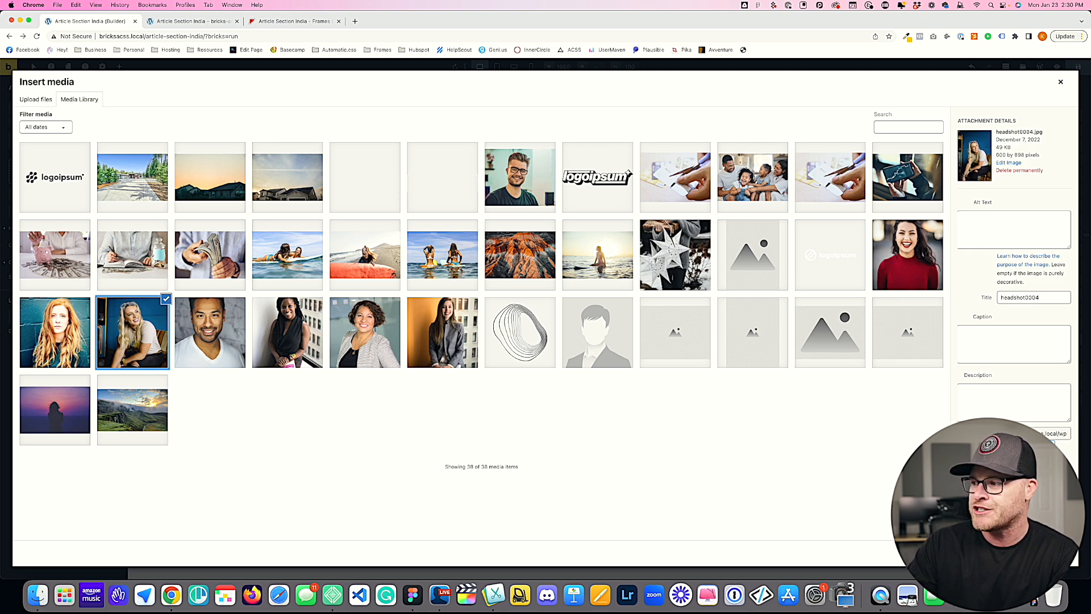
click(1053, 553)
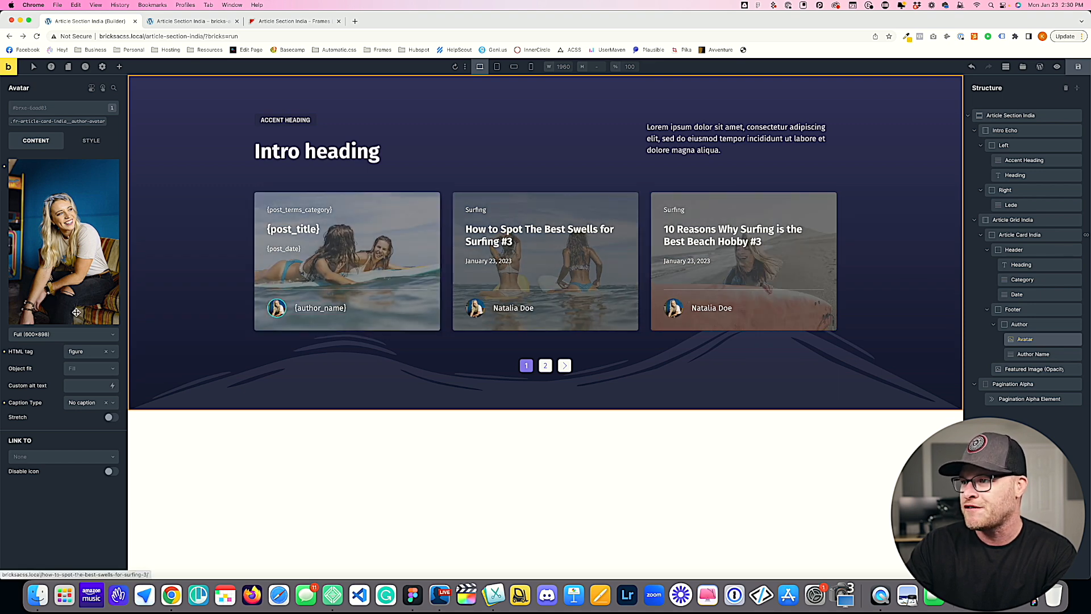
Step: Save the page, check the avatars on its front end, and return to the builder
click(1078, 67)
click(187, 21)
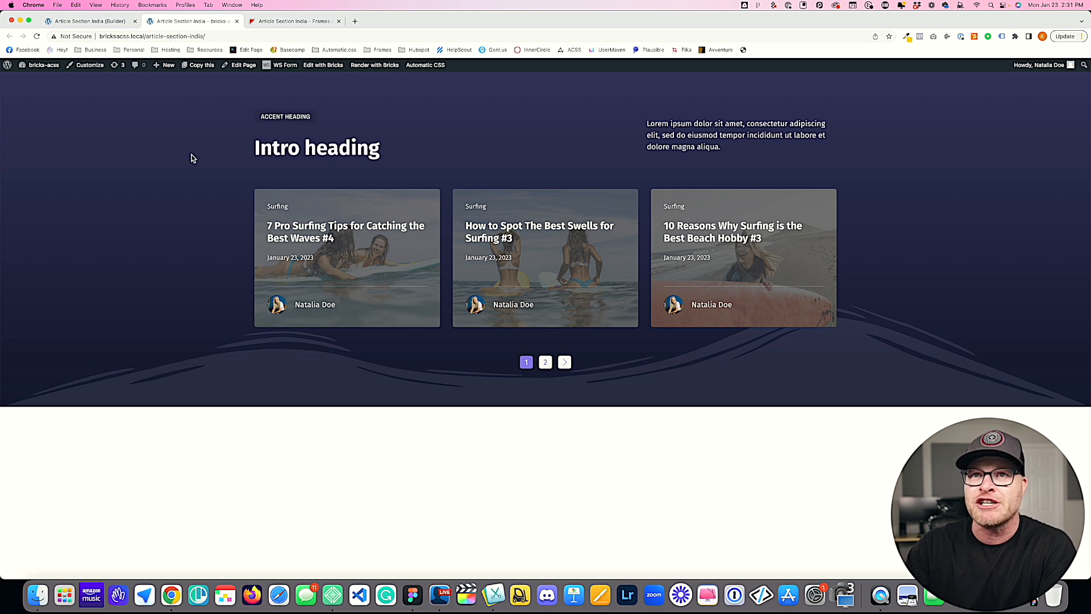
click(102, 22)
Step: Set the Article Card India background color to var(--action-dark) from the ACSS Action palette on its fr-article-card-india class
click(360, 202)
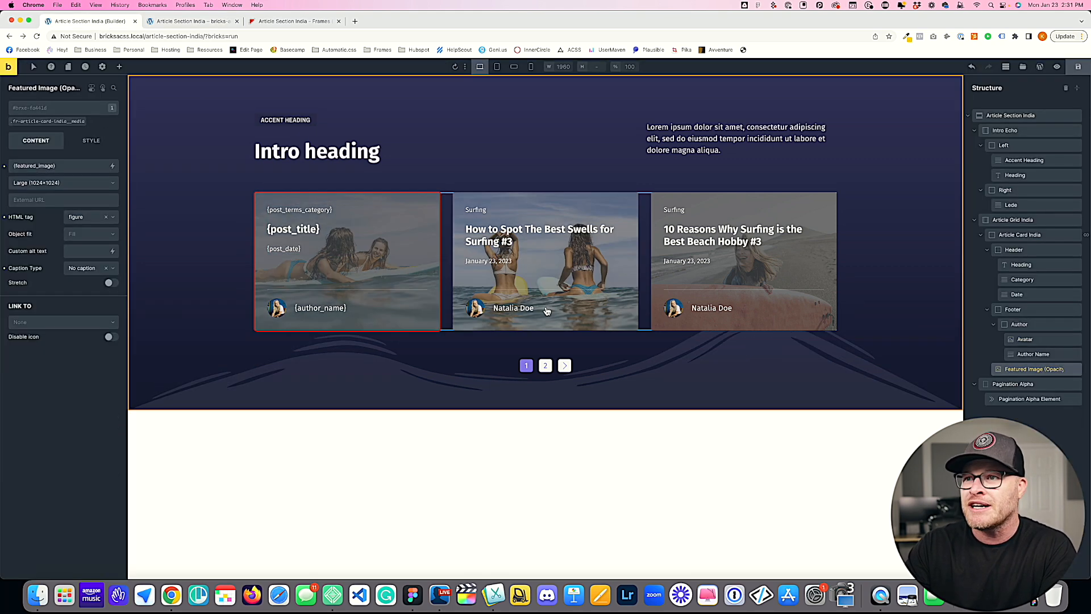
click(1021, 236)
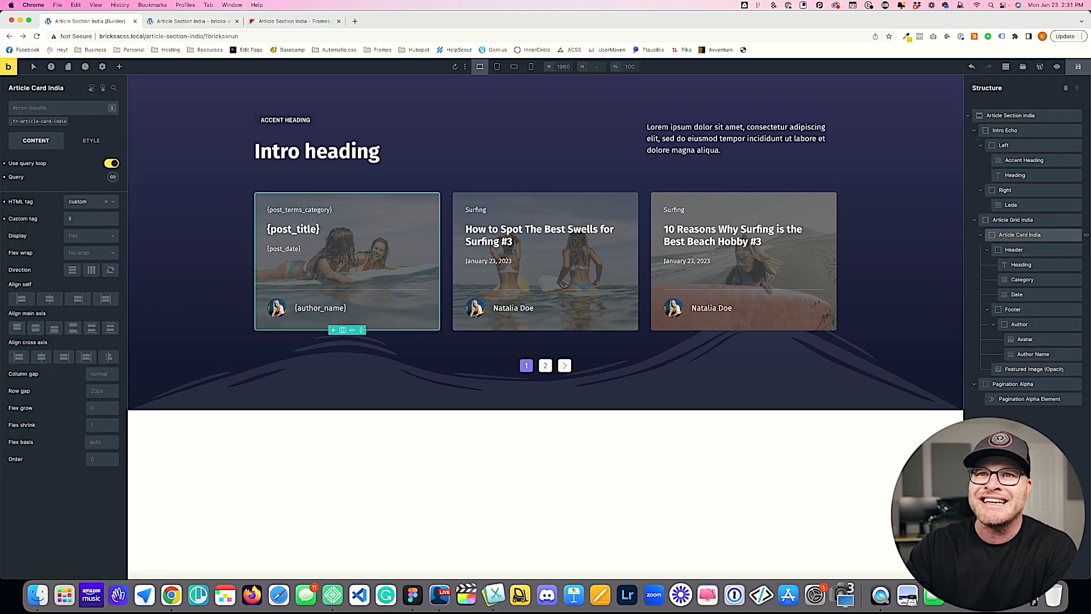
click(49, 122)
click(91, 140)
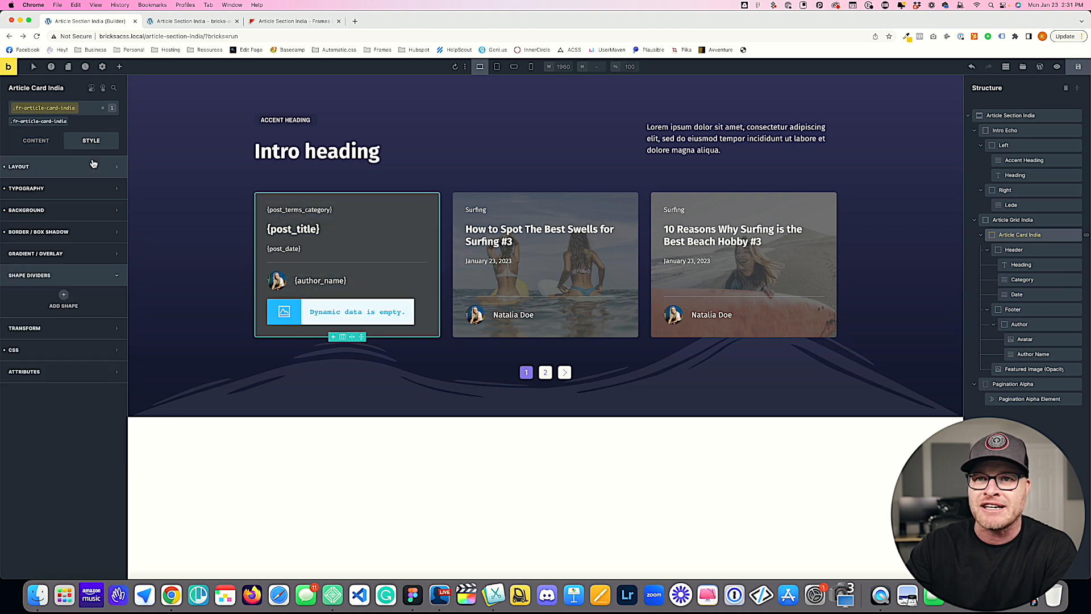
click(36, 211)
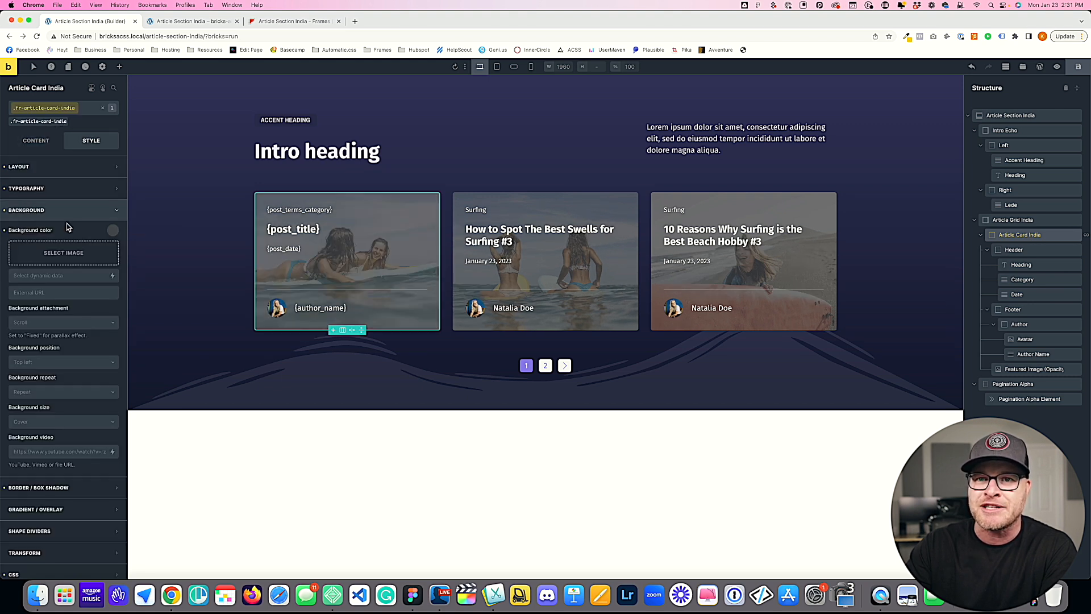
click(114, 231)
click(54, 446)
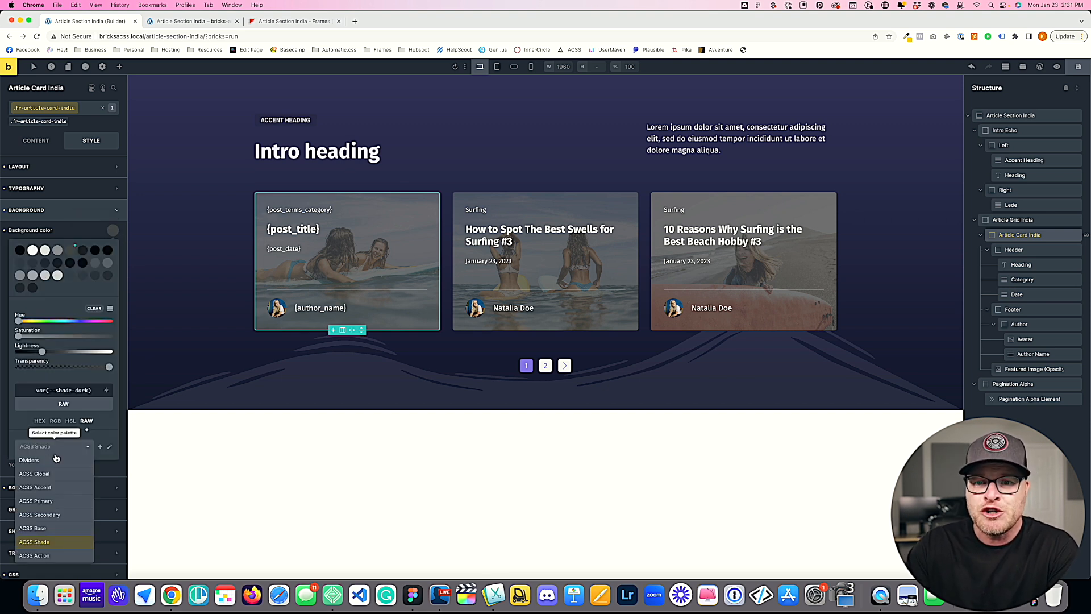
click(52, 556)
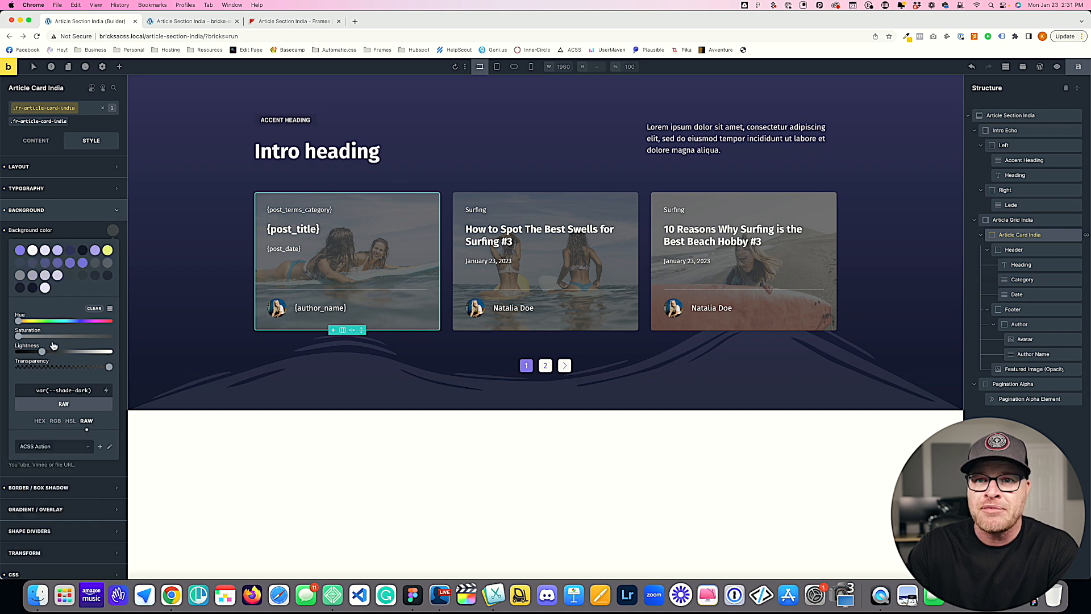
click(71, 254)
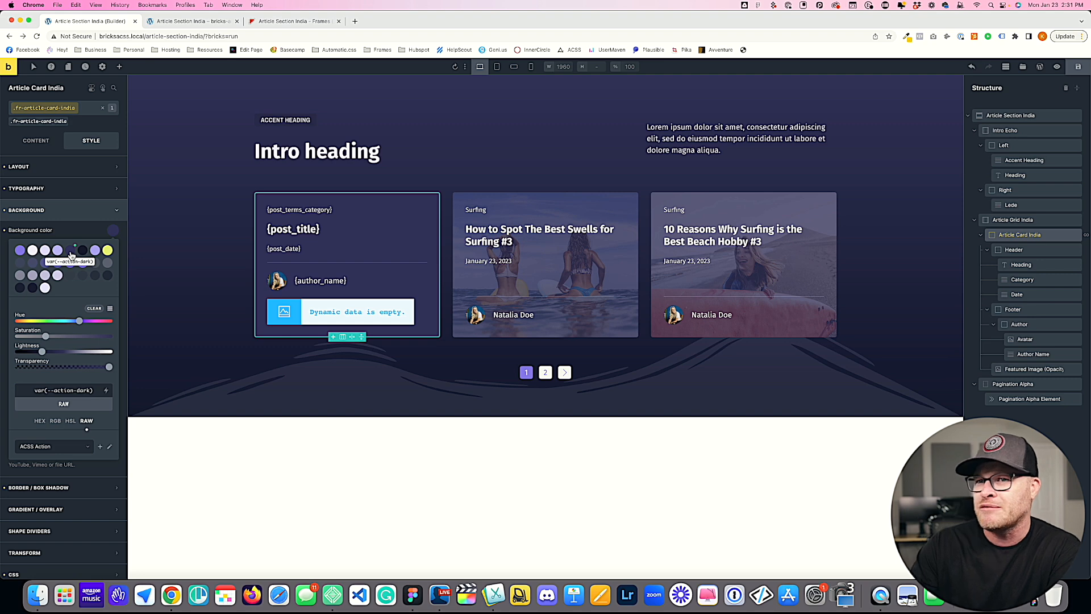
Step: Set the Article Card India background color to var(--action-ultra-dark) and give all four sides a 1.5 solid border
click(82, 253)
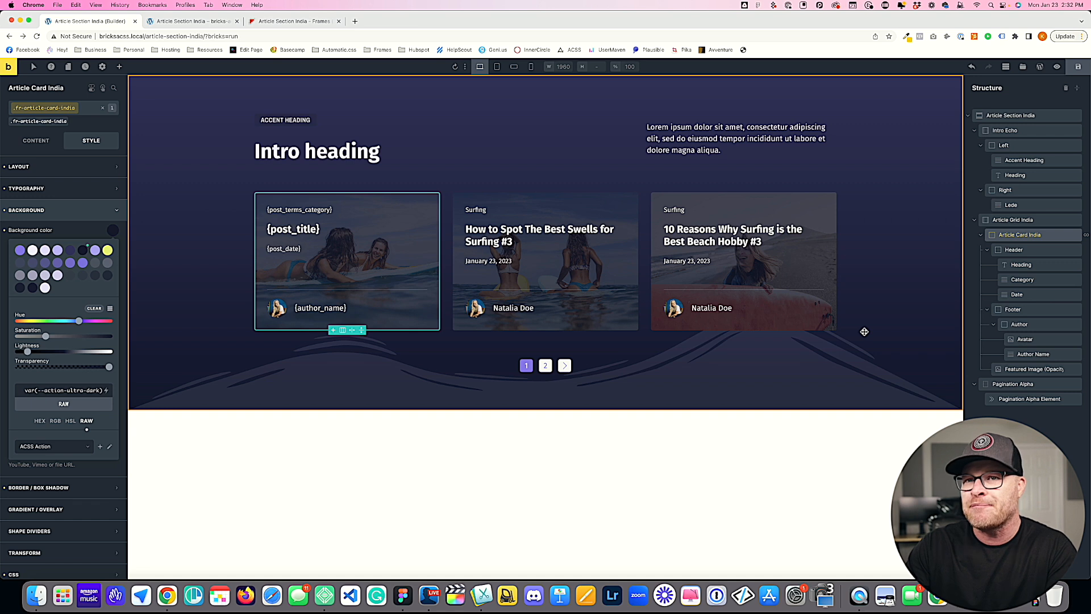
click(72, 213)
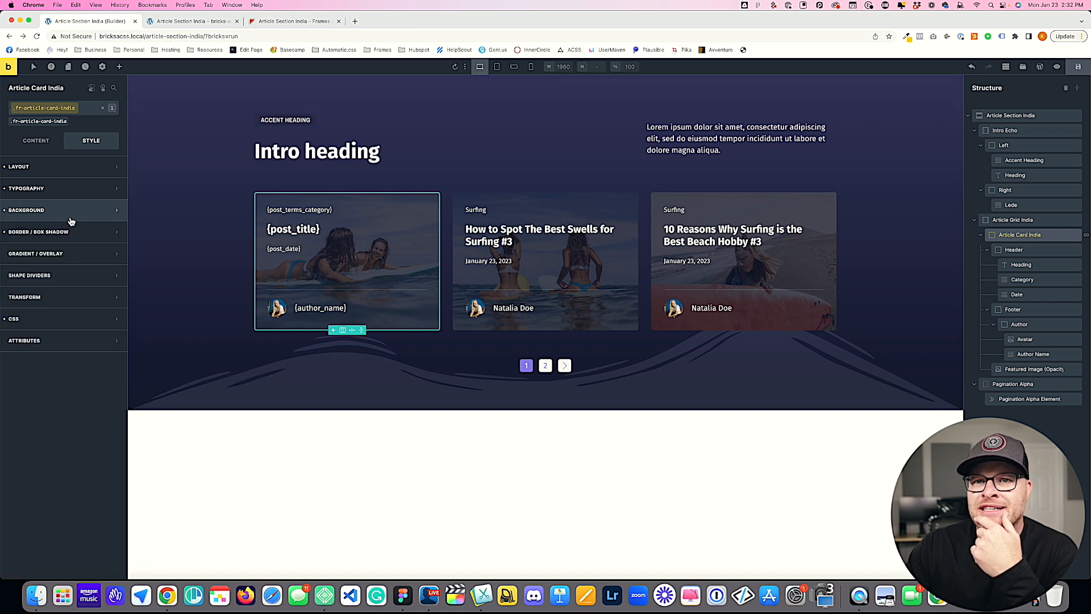
click(65, 231)
click(113, 252)
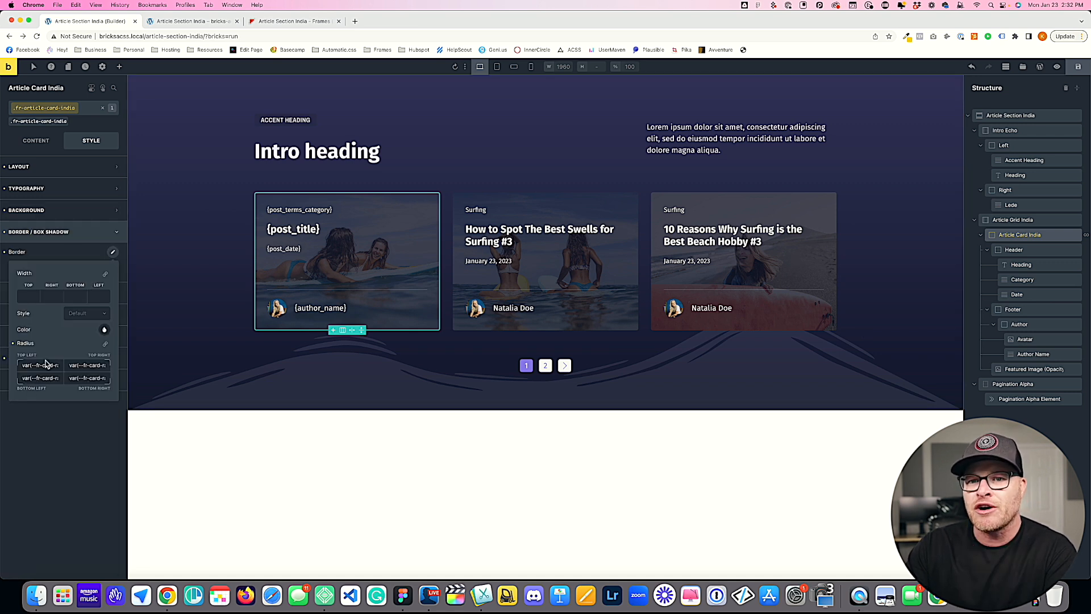
click(34, 297)
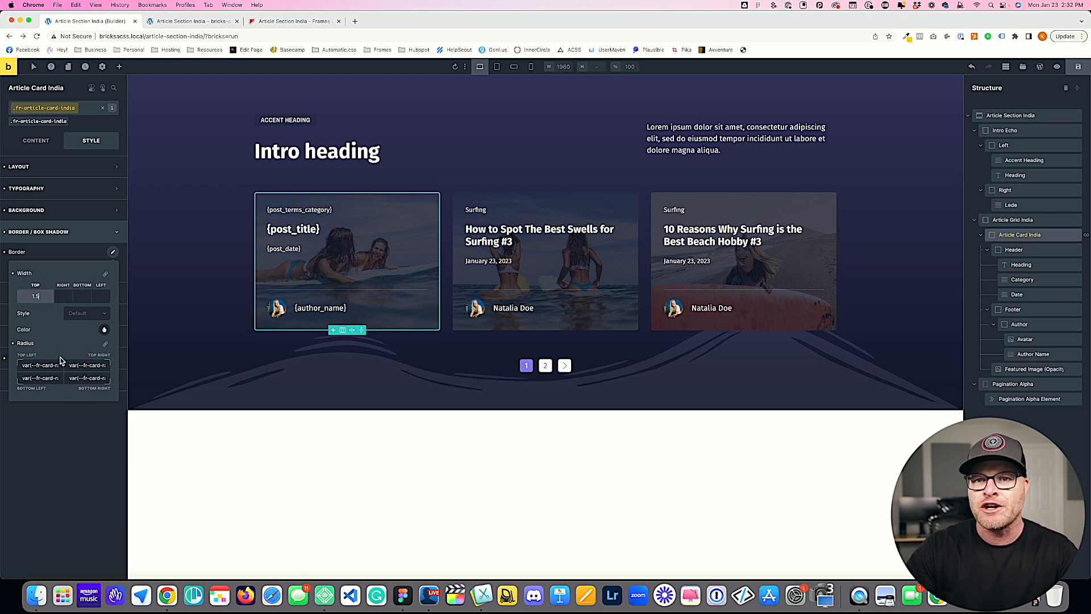
click(105, 275)
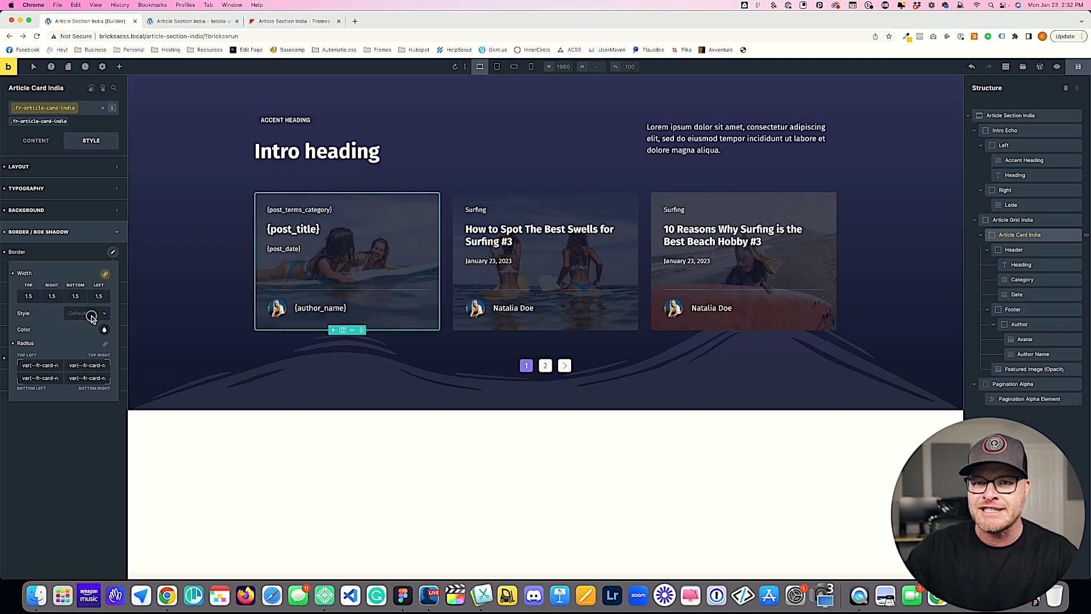
click(88, 313)
click(86, 354)
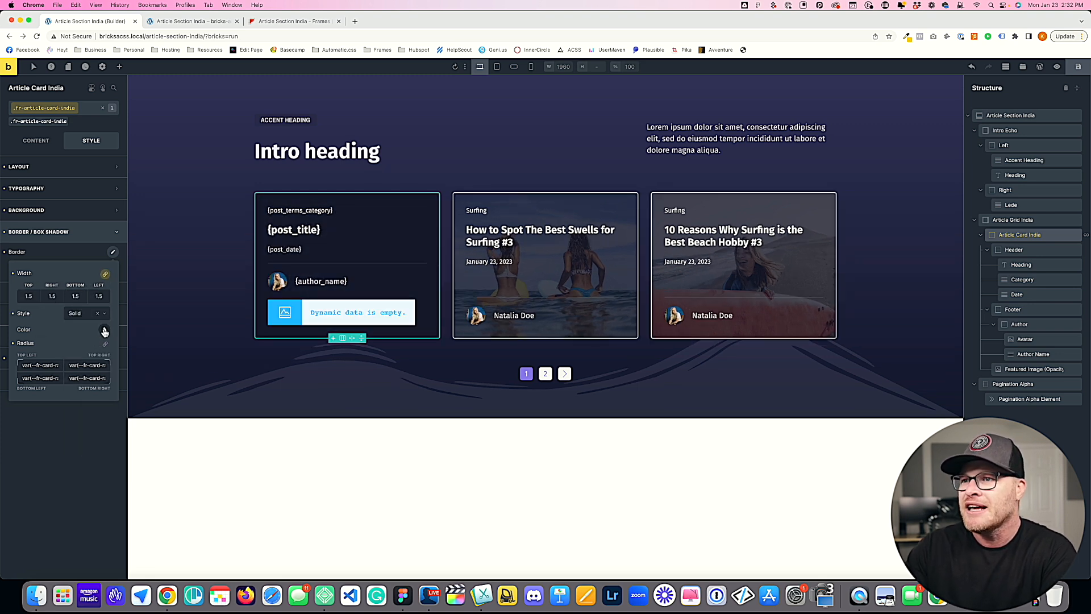
Step: Try several var(--action-light-trans) shades as the card's border color, including 60 and 40, settling on a fainter one from the ACSS Action palette
click(104, 330)
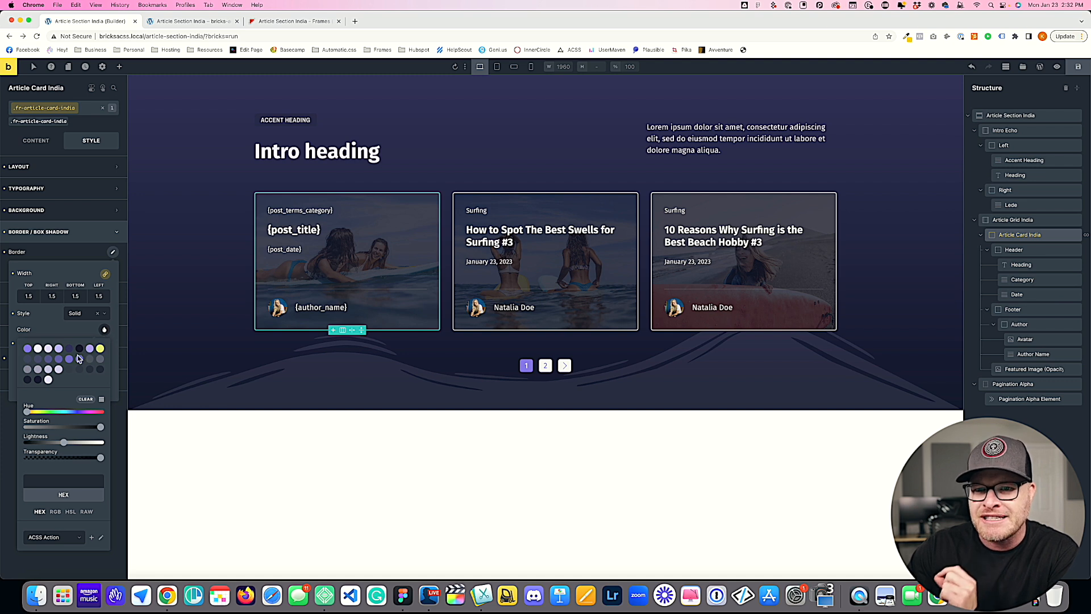
click(59, 370)
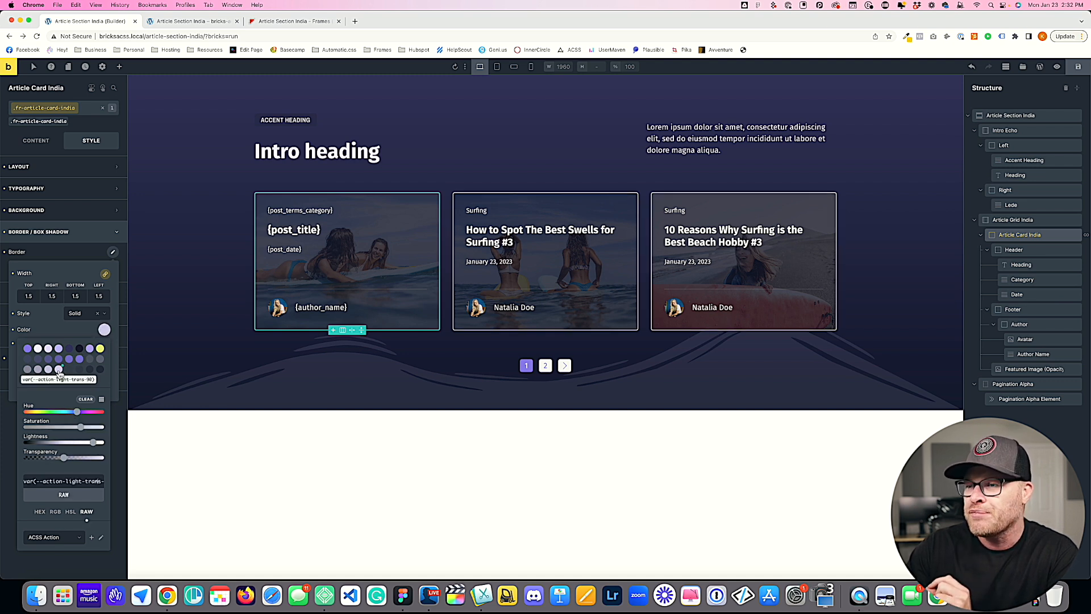
click(49, 371)
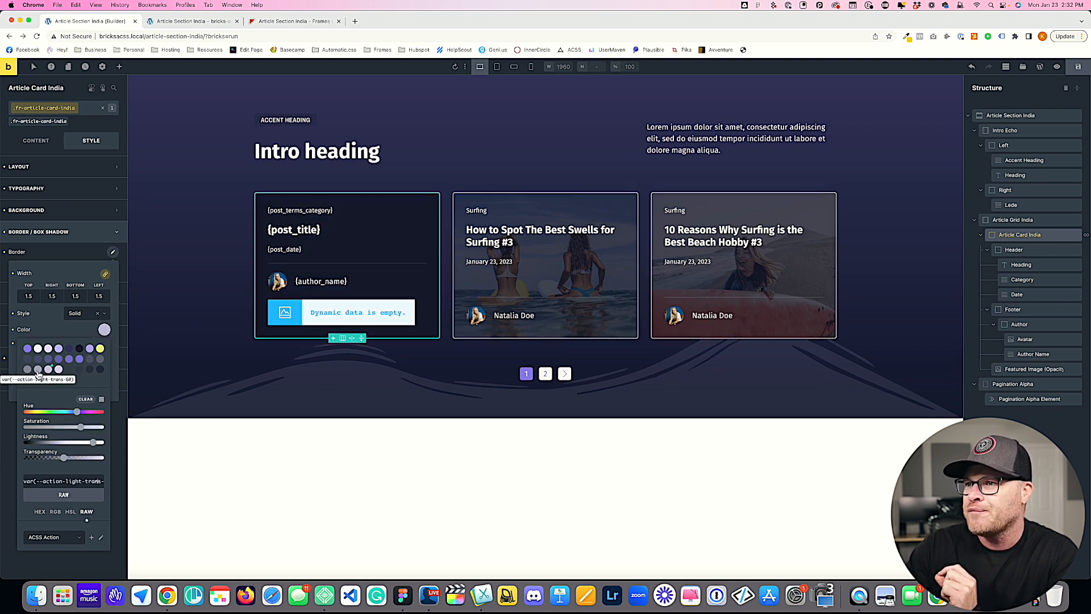
click(39, 371)
click(27, 370)
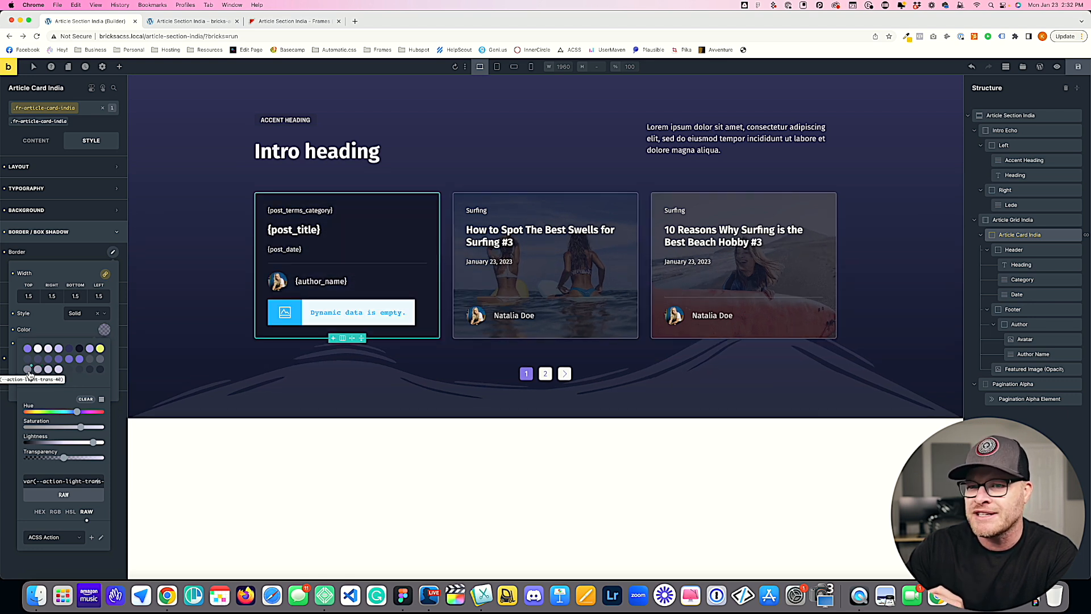
click(99, 360)
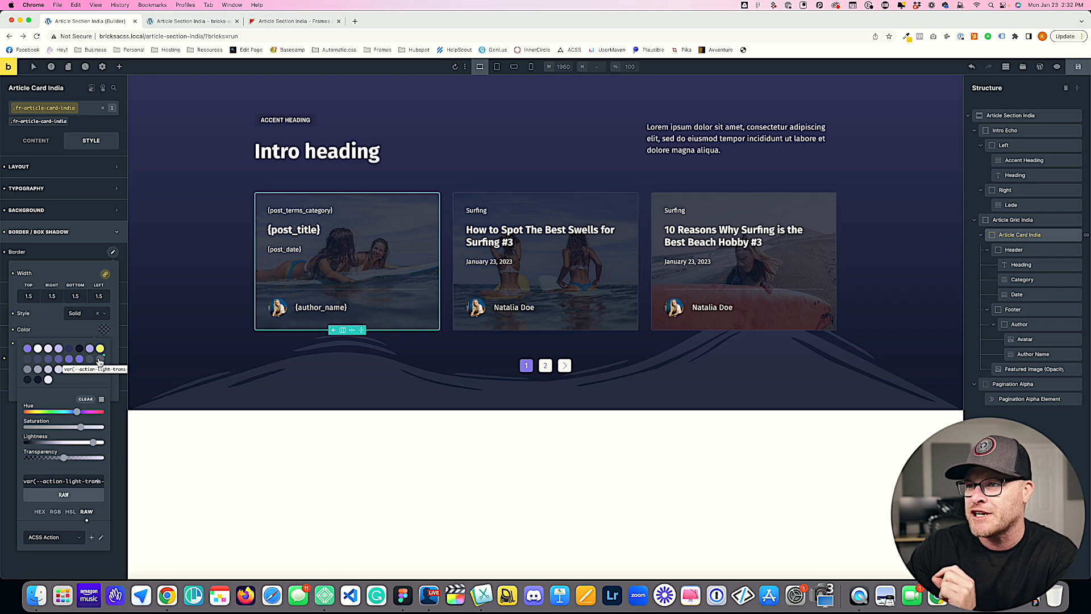
Step: Save the page and reload its front end to check the card borders
click(1078, 67)
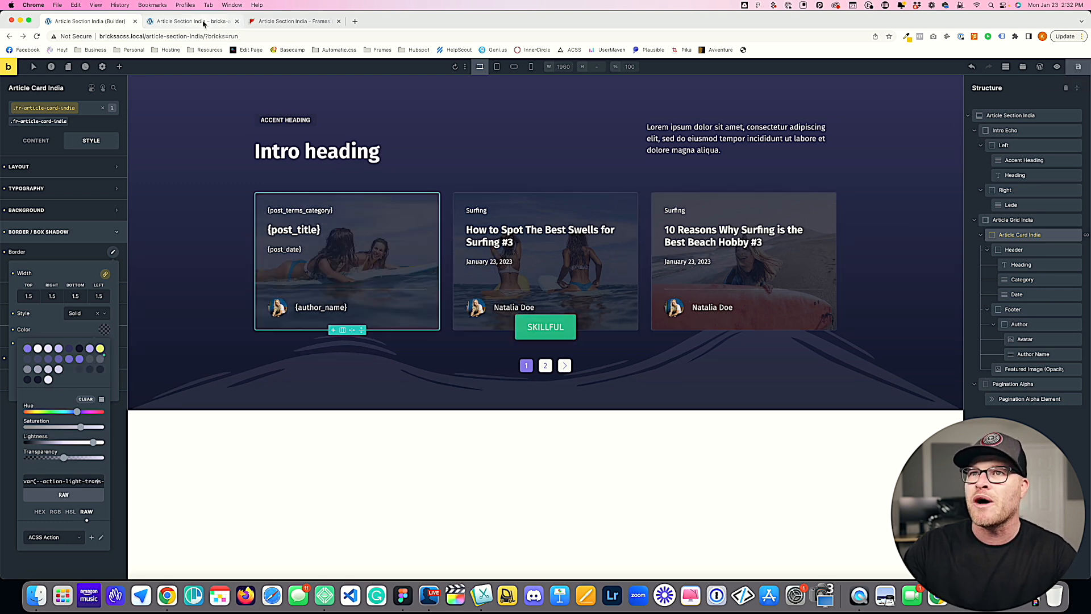
click(194, 21)
key(super+r)
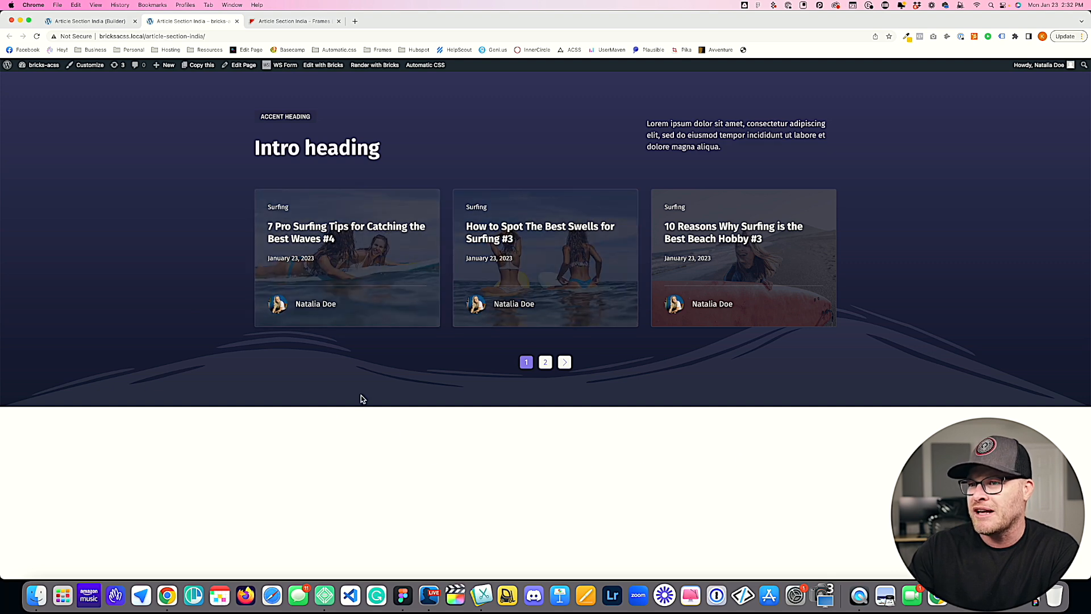
Step: Change the card's border color to var(--action-light-trans-40) in the builder, save, and check the reloaded front-end page
click(103, 21)
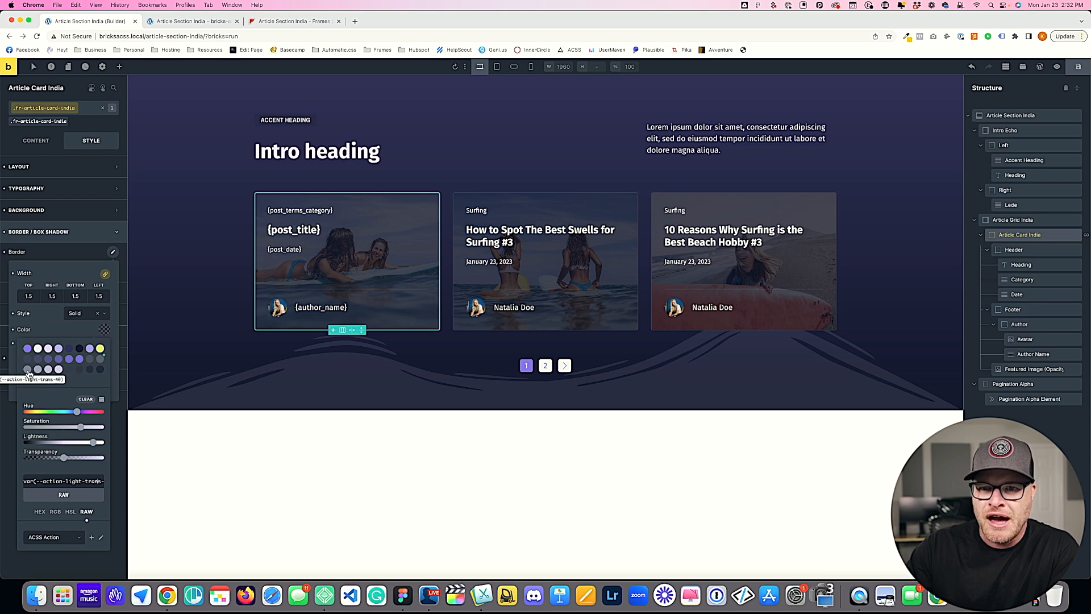
click(1078, 67)
click(206, 23)
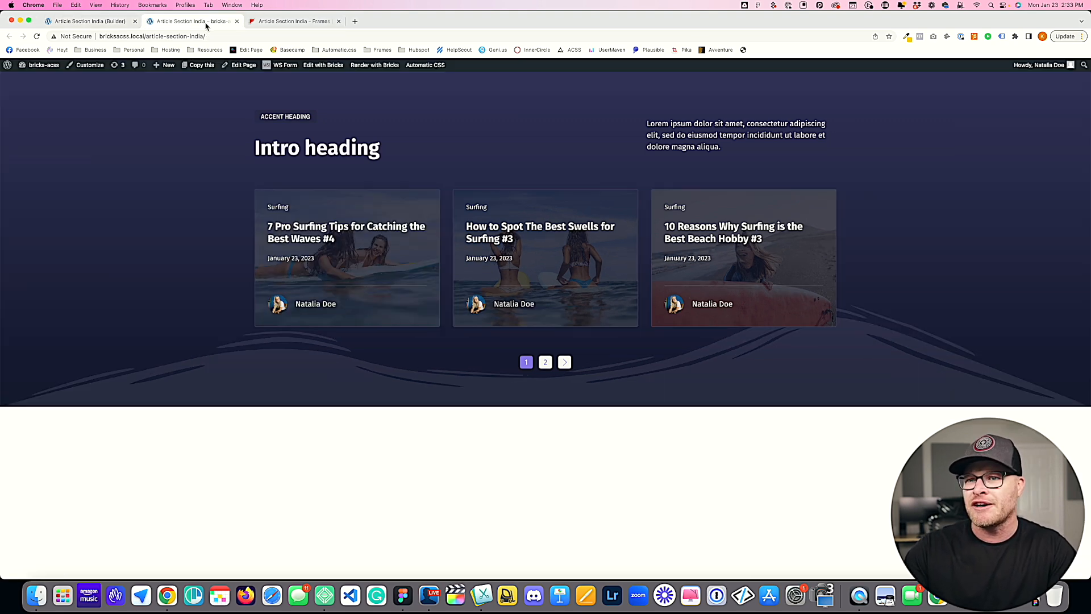
key(super+r)
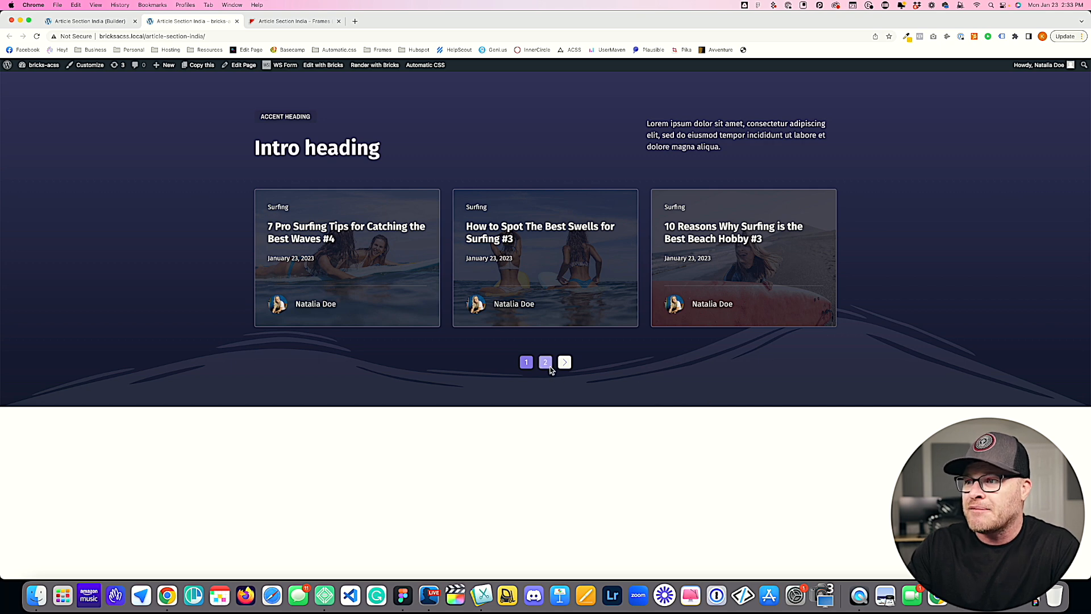
click(91, 21)
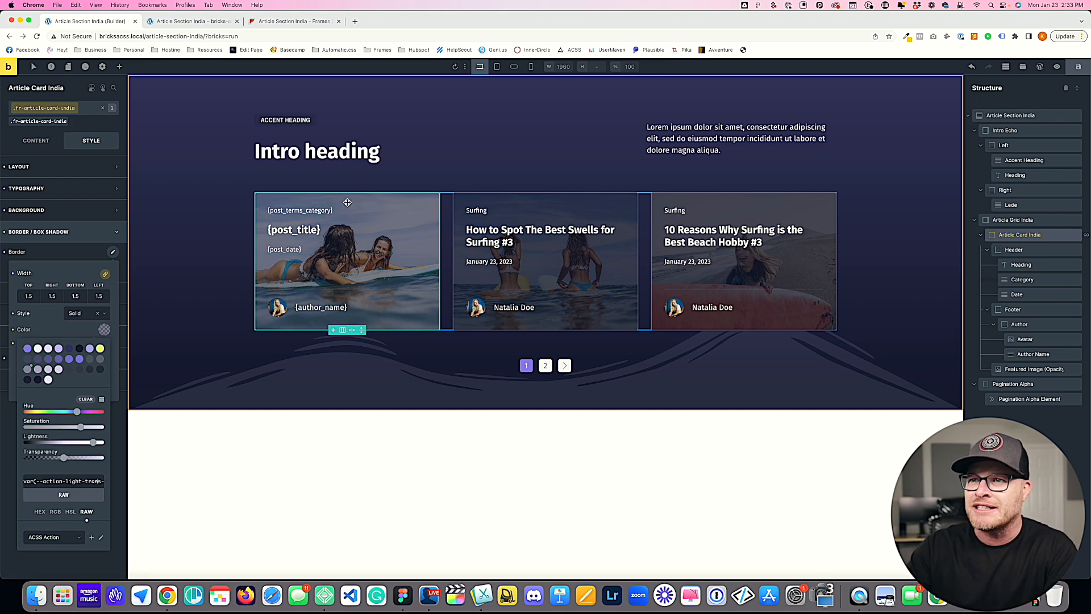
Step: Set the Category badge's background color to var(--action) on its fr-article-card-india__category-badge class
click(323, 216)
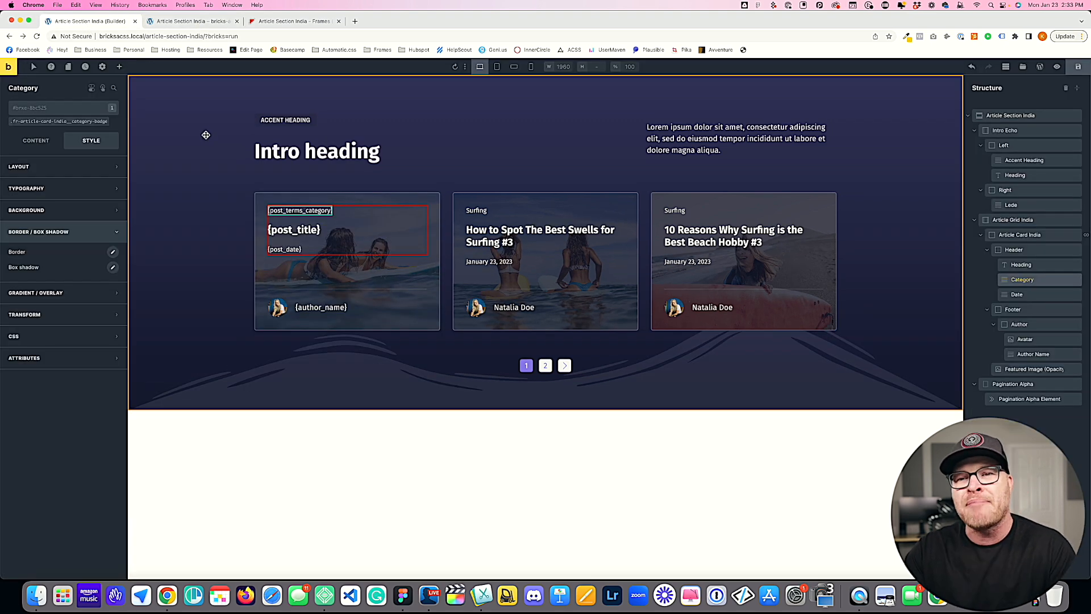
click(40, 122)
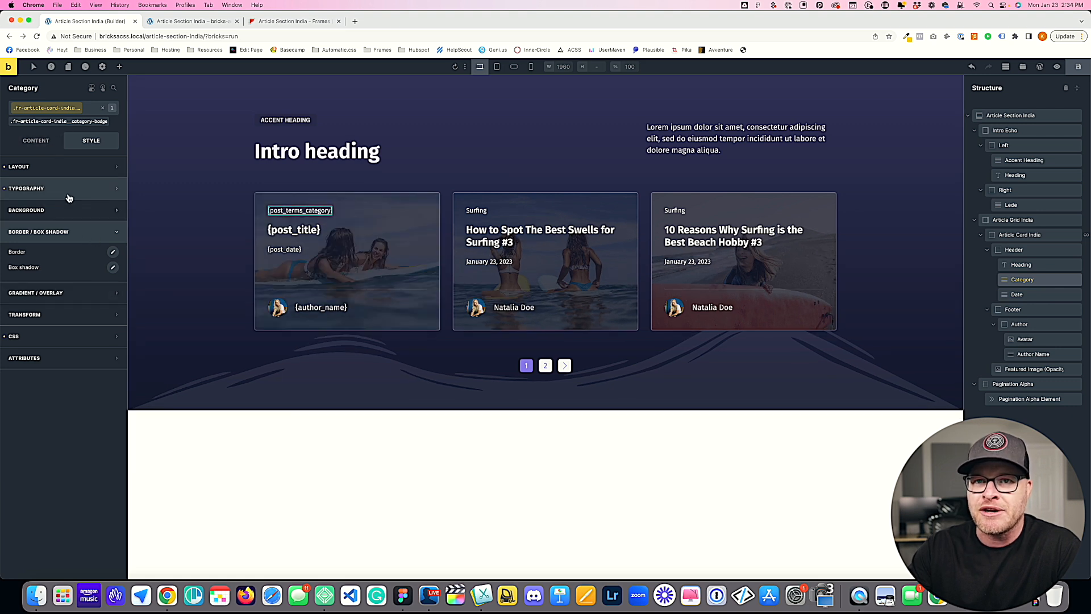
click(67, 211)
click(113, 232)
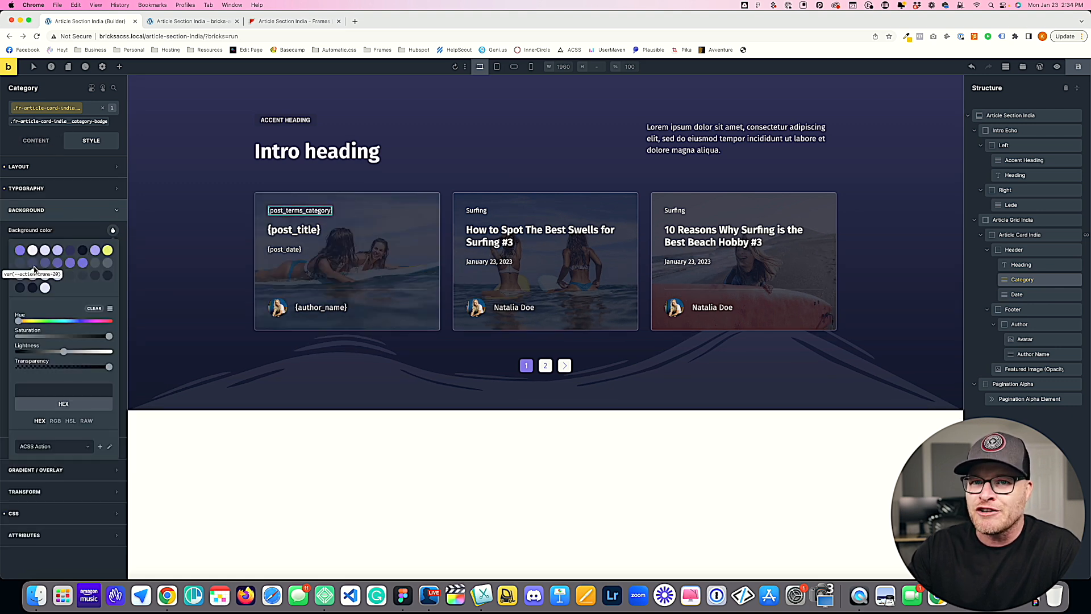
click(20, 251)
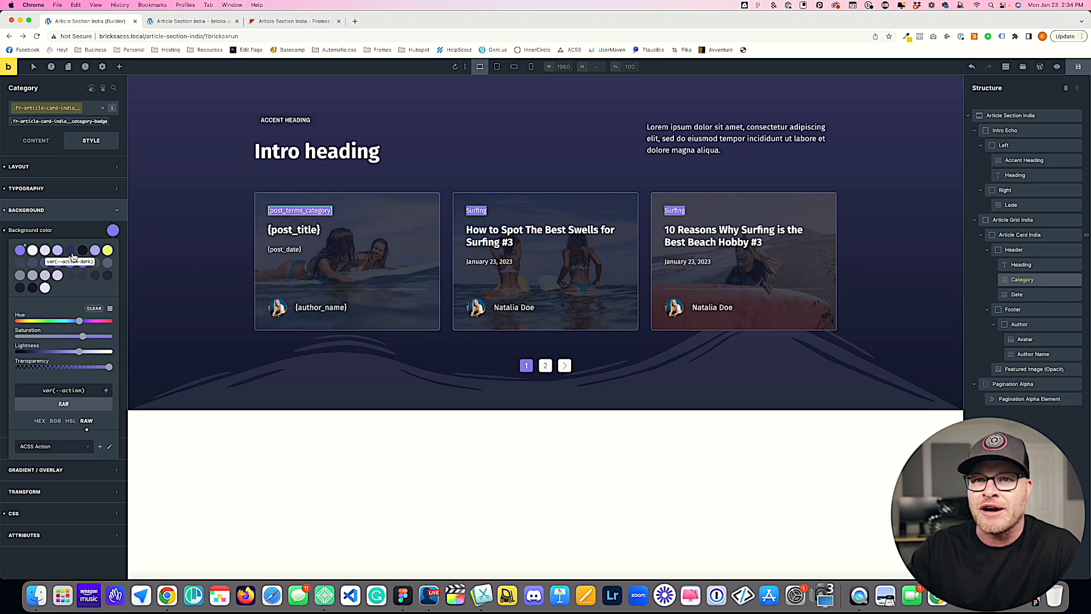
Step: Give the Category badge .5em of padding on all four sides
click(70, 182)
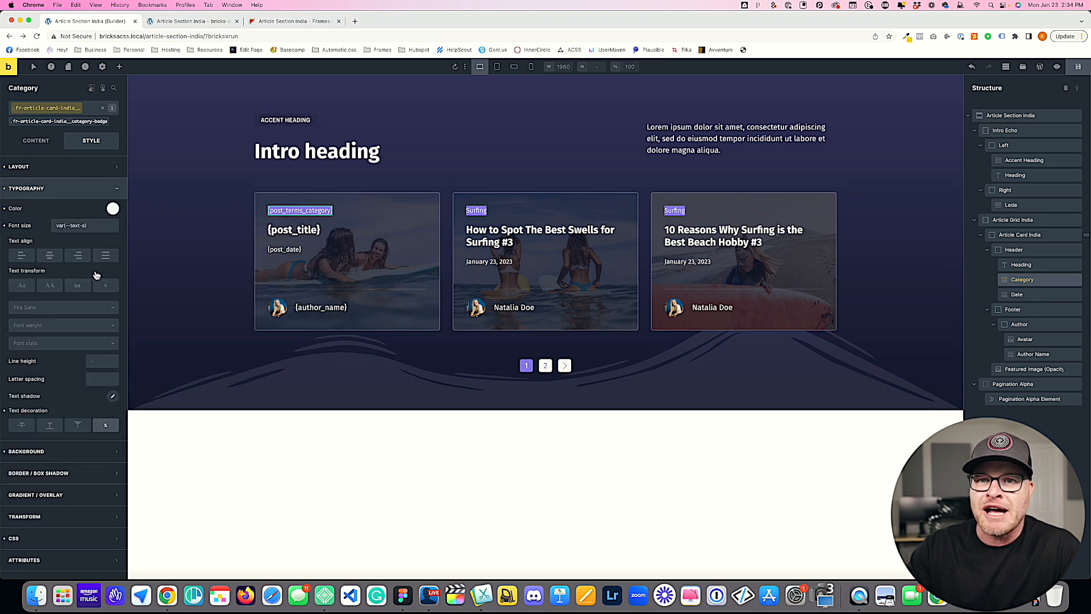
click(47, 188)
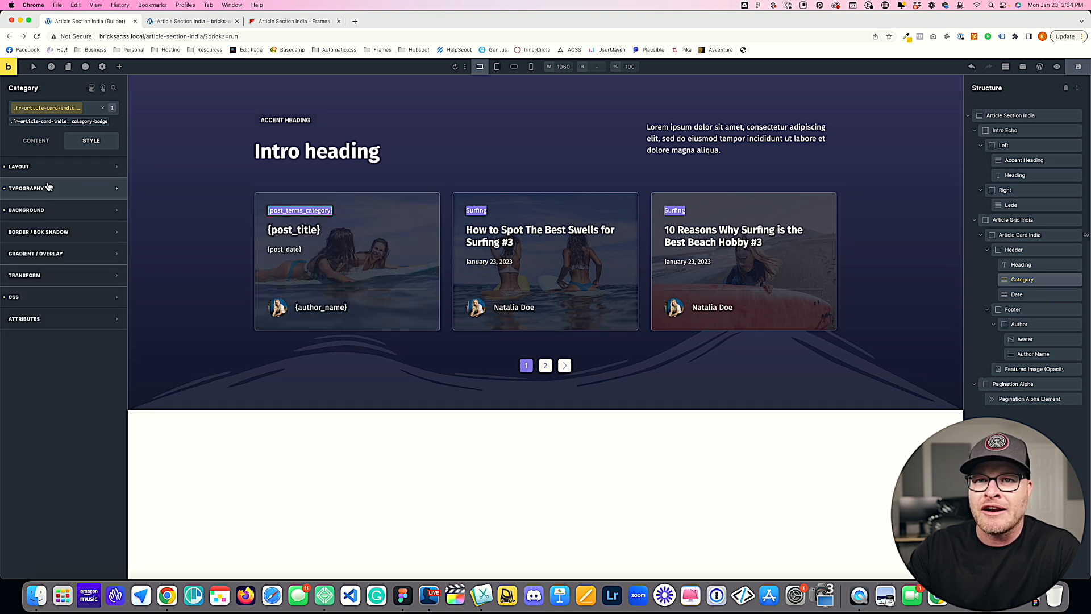
click(45, 167)
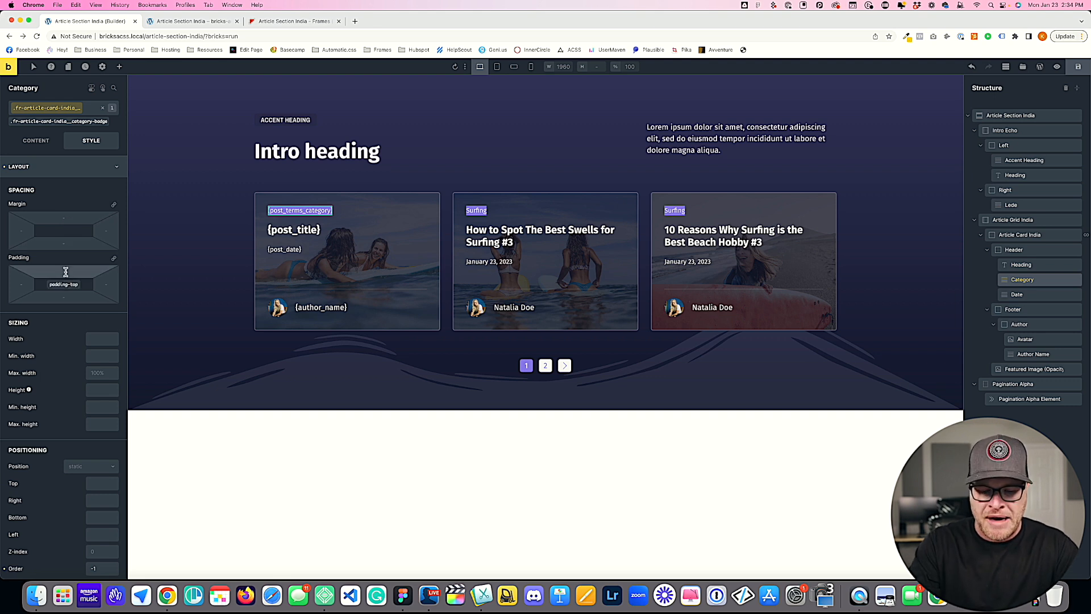
click(65, 272)
text(.5em)
click(114, 258)
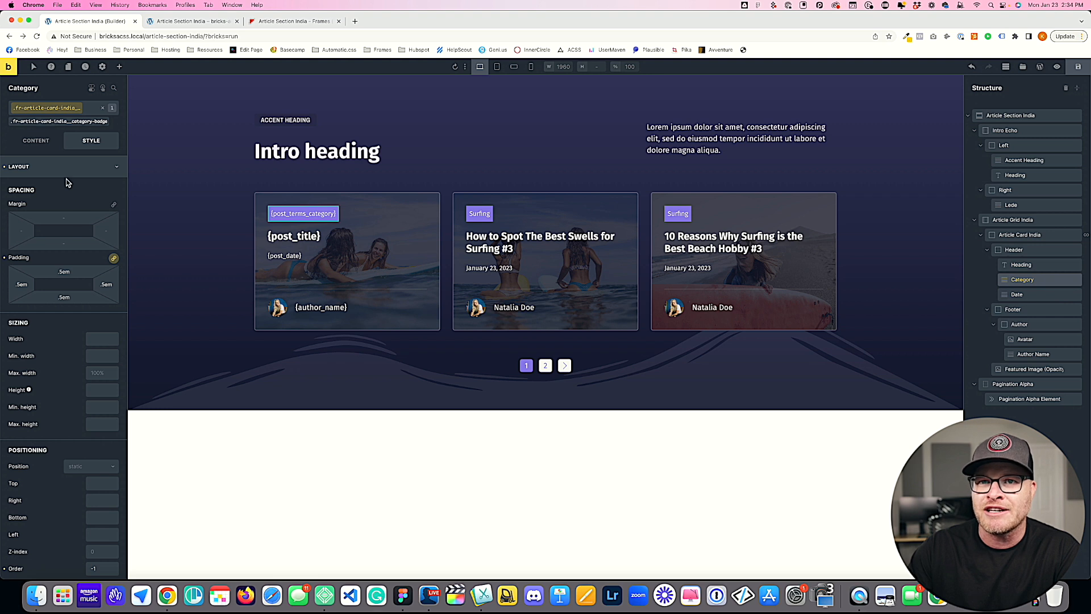
Step: Set the Category badge's line height to 1
click(68, 168)
click(67, 188)
click(106, 364)
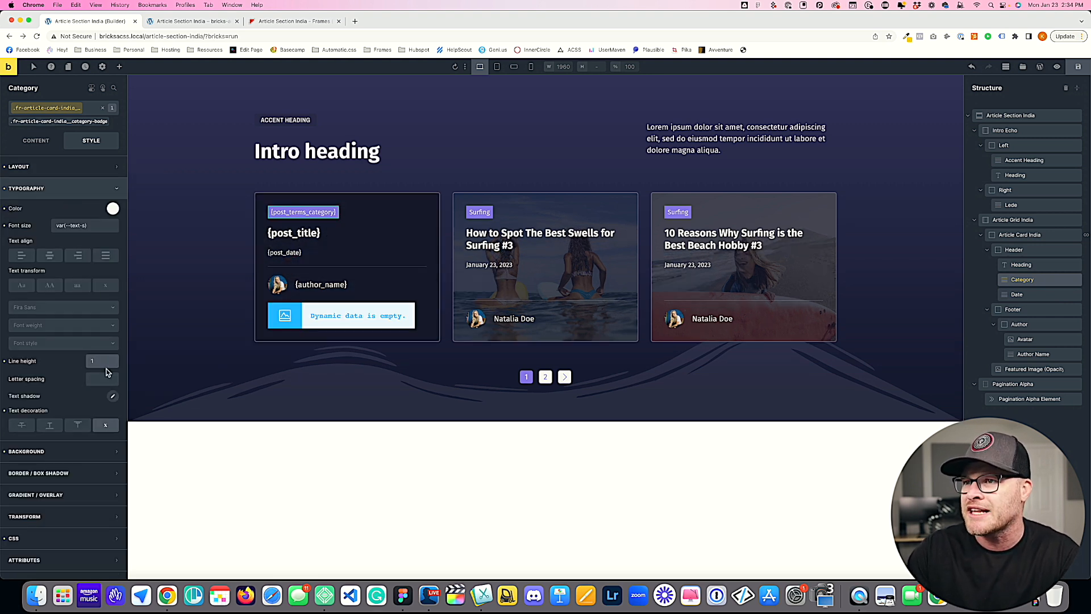
click(60, 189)
Step: Examine which variable the Article Card India's border radius uses
click(60, 232)
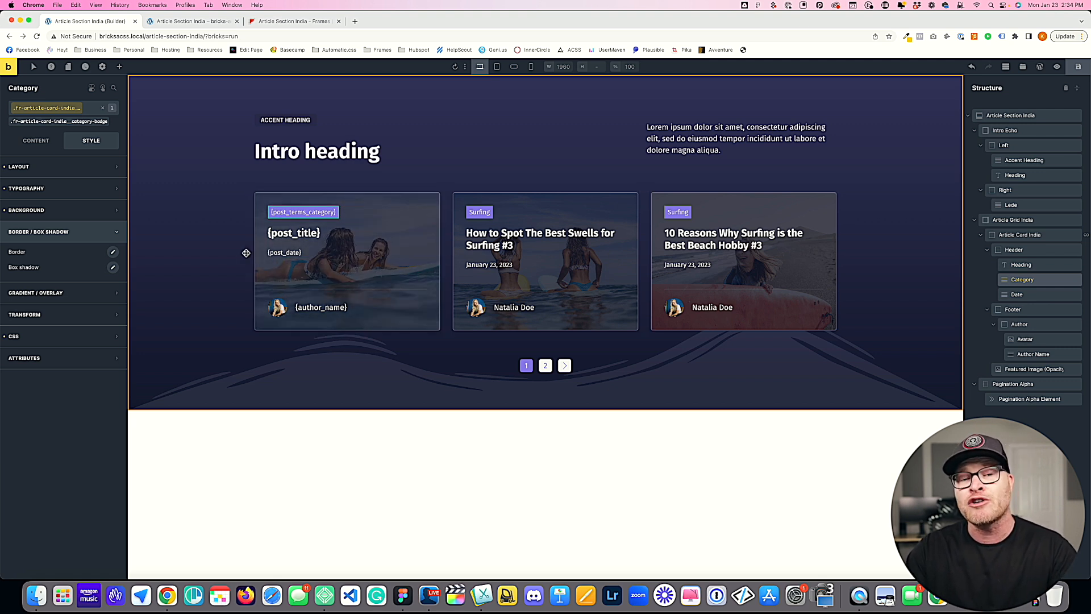
click(263, 198)
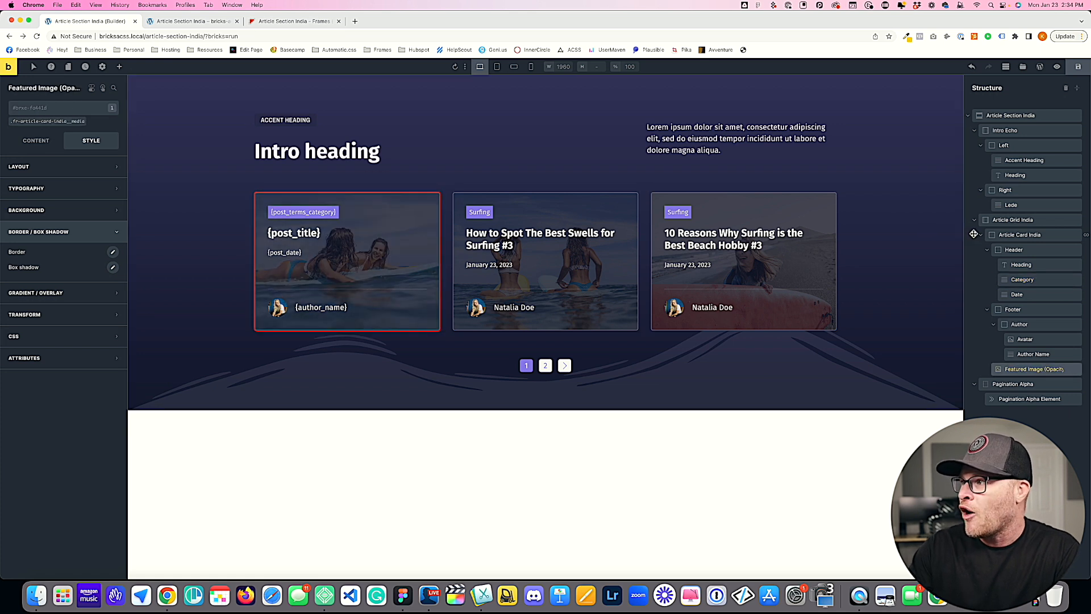
click(1016, 237)
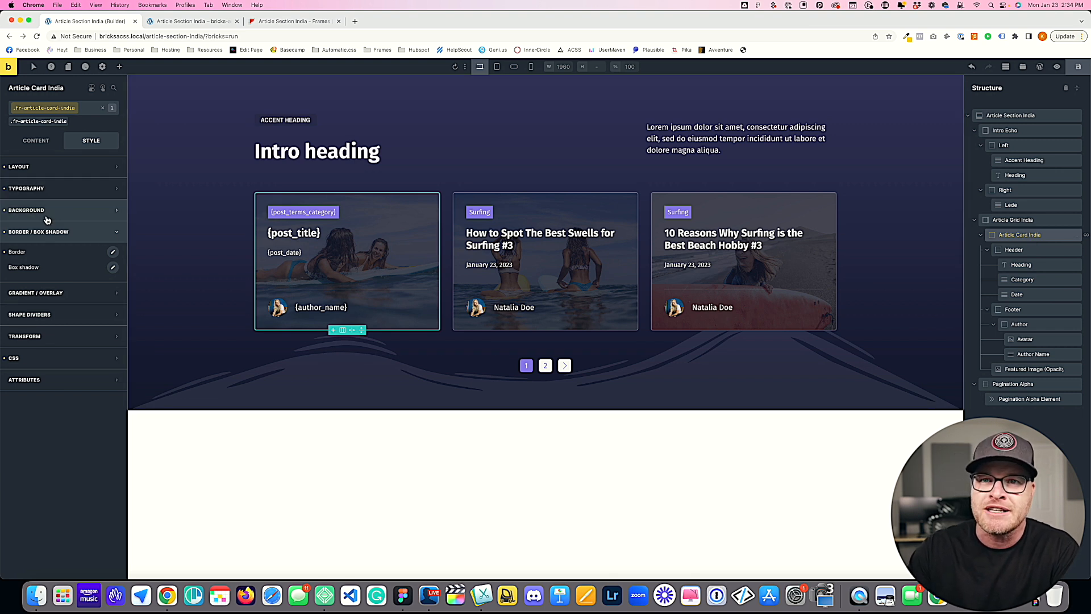
click(113, 252)
drag(37, 366, 63, 366)
scroll(46, 370, left, 1)
scroll(47, 370, right, 1)
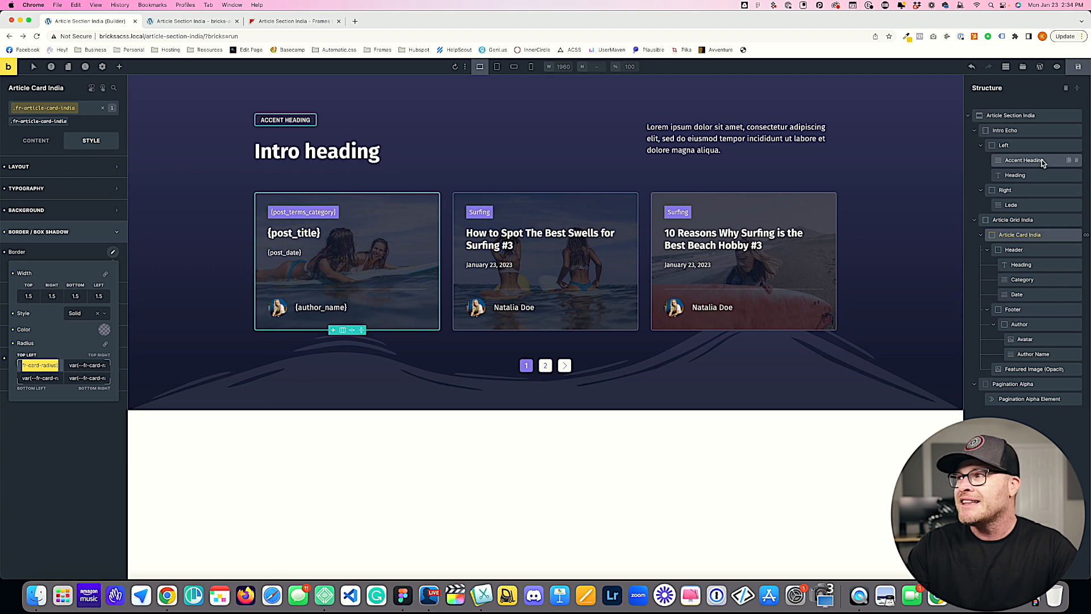
Step: Open the WordPress dashboard in its own browser tab and go to the Frames settings of Automatic CSS
super+click(1040, 66)
drag(308, 29, 91, 21)
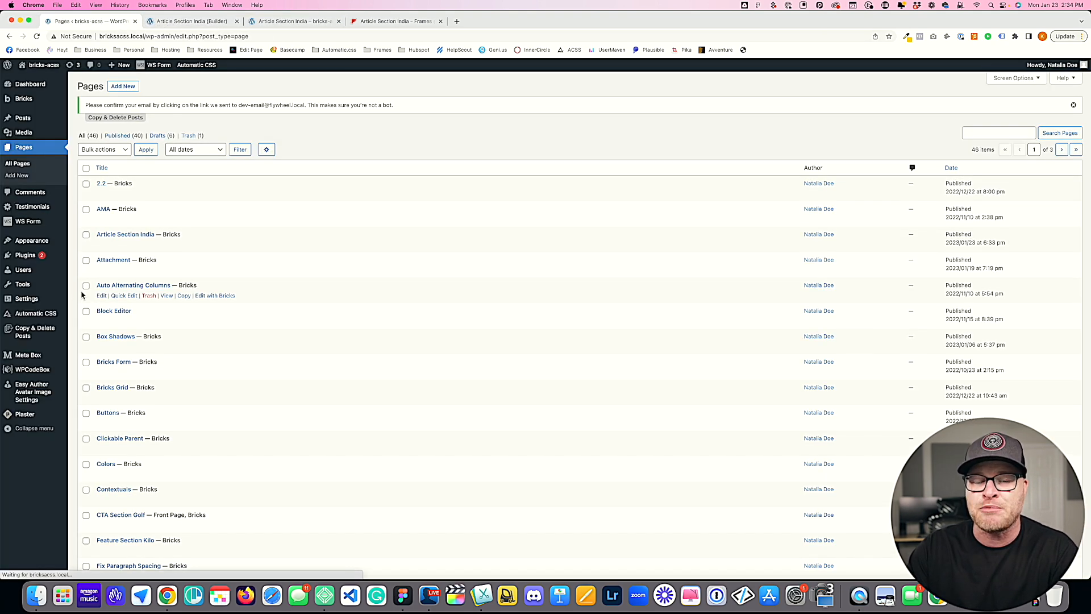
click(42, 301)
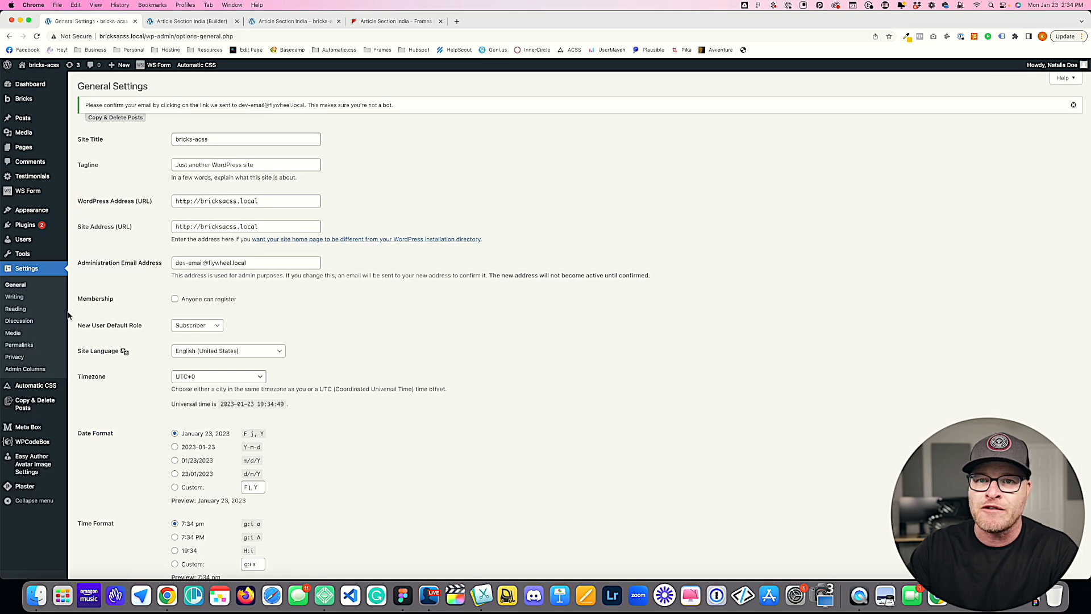
click(38, 383)
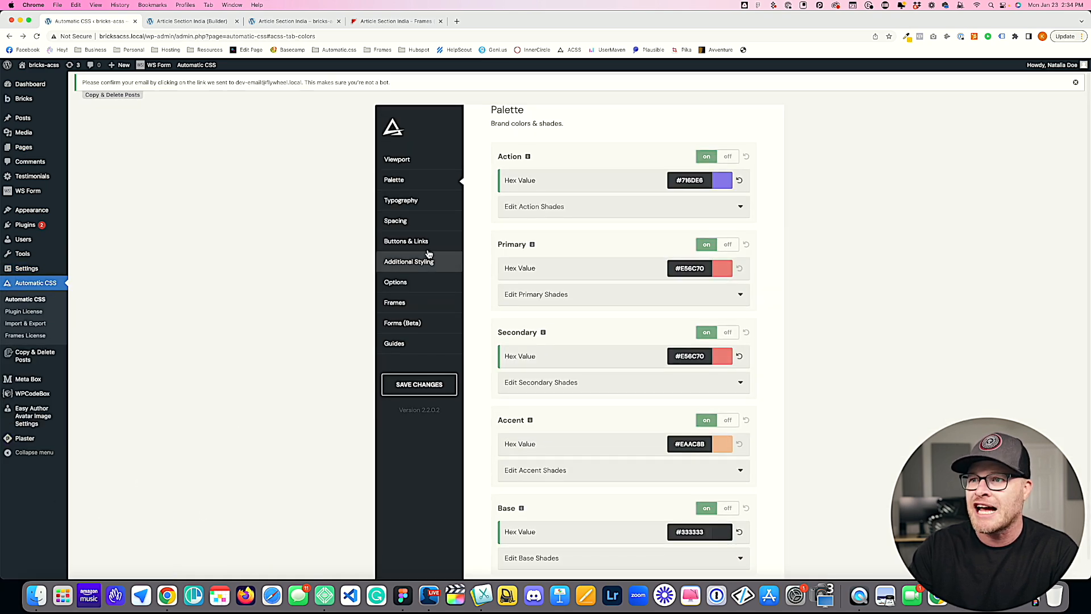
click(398, 302)
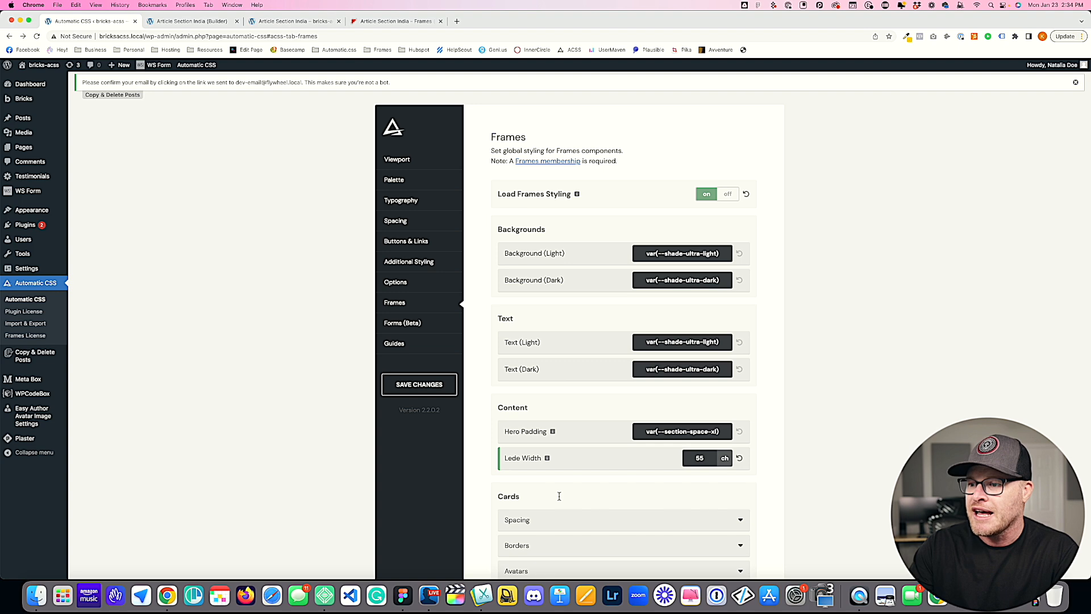
Step: Check which variable the Cards border radius uses in the Frames settings
scroll(557, 499, down, 2)
click(551, 435)
scroll(566, 445, down, 1)
scroll(566, 445, down, 1)
triple_click(678, 437)
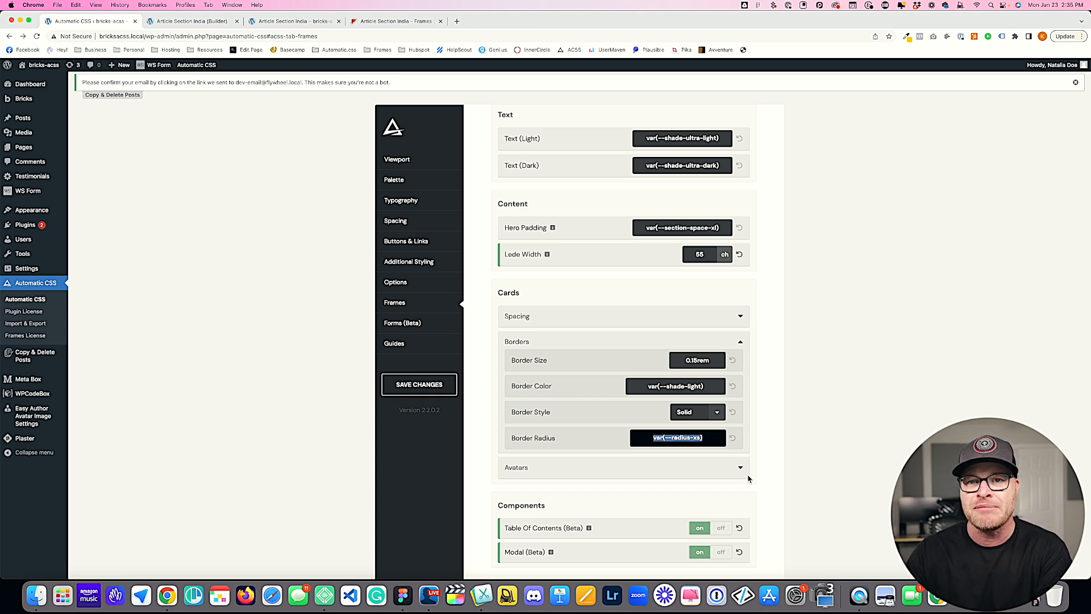
click(278, 23)
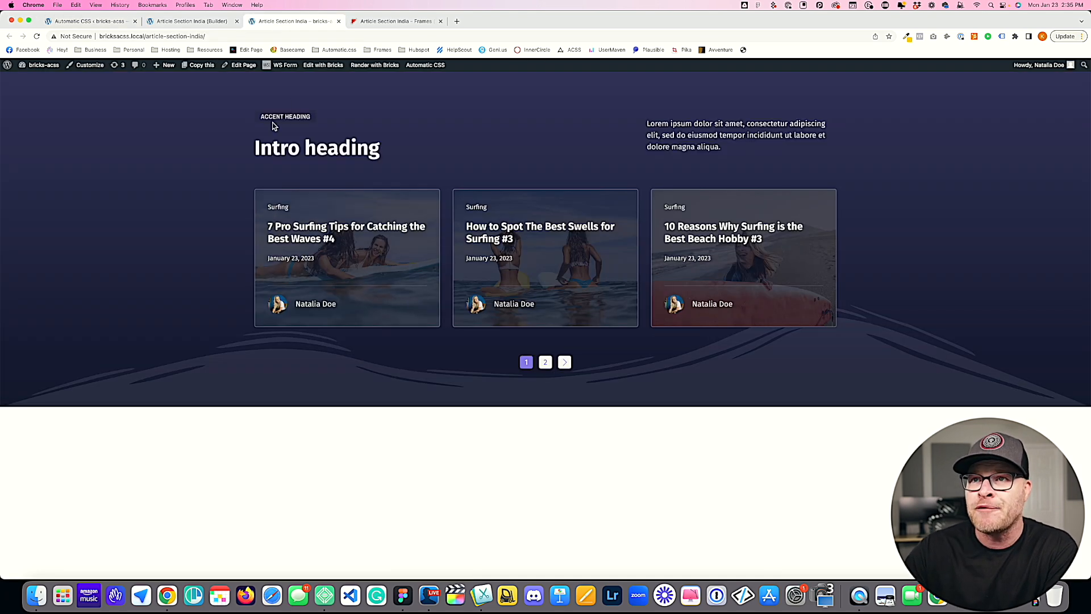
Step: Set the Category badge's border radius to var(--fr-card-radius) on all four corners
click(226, 24)
click(281, 211)
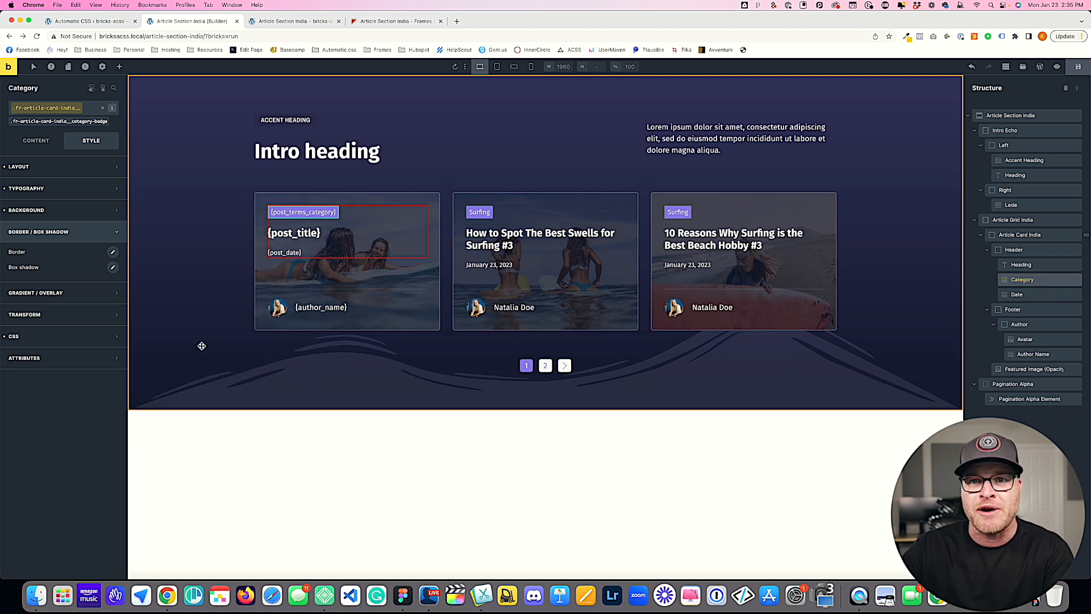
click(113, 253)
click(40, 365)
text(fr-card-radius)
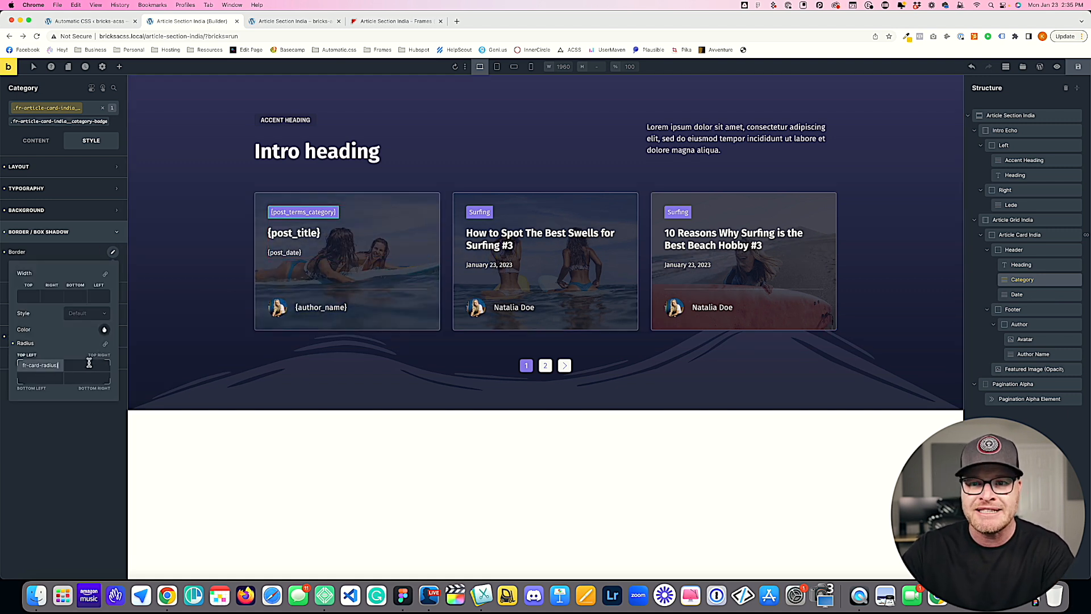
click(105, 344)
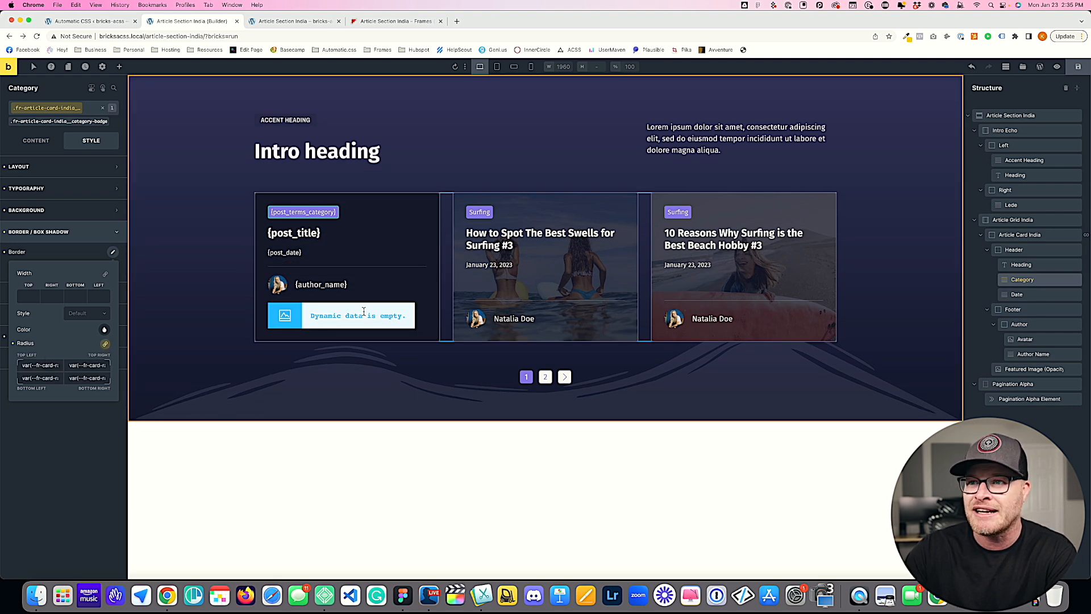
Step: Save the template and reload the live page to review the rounded category badges
click(1078, 67)
click(293, 21)
key(super+r)
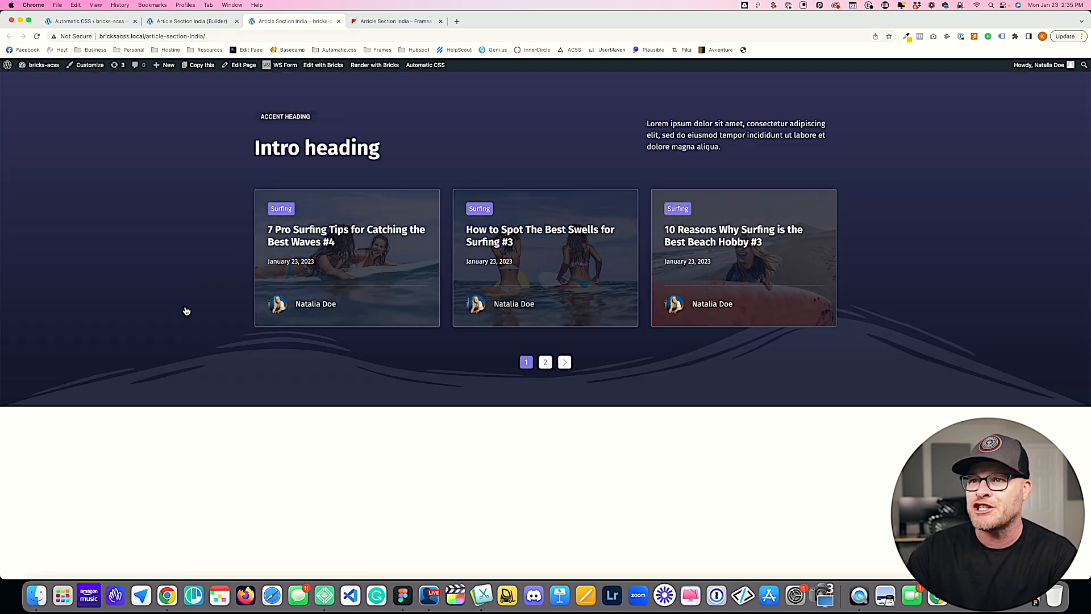
Step: Set the font size of the card heading's fr-article-card-india__heading class to var(--h2) and save the template
click(171, 21)
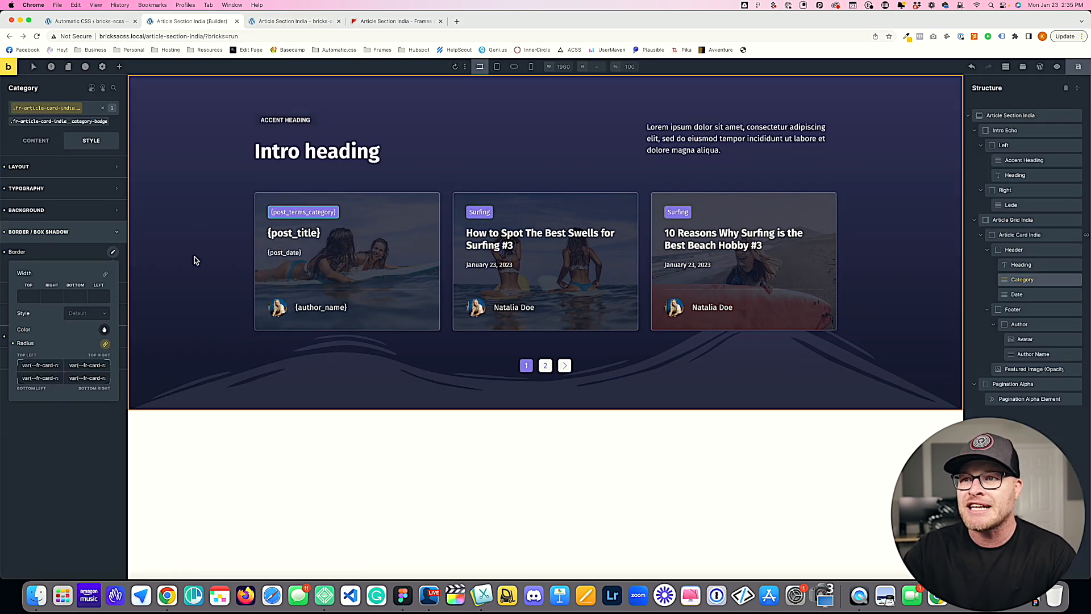
click(307, 232)
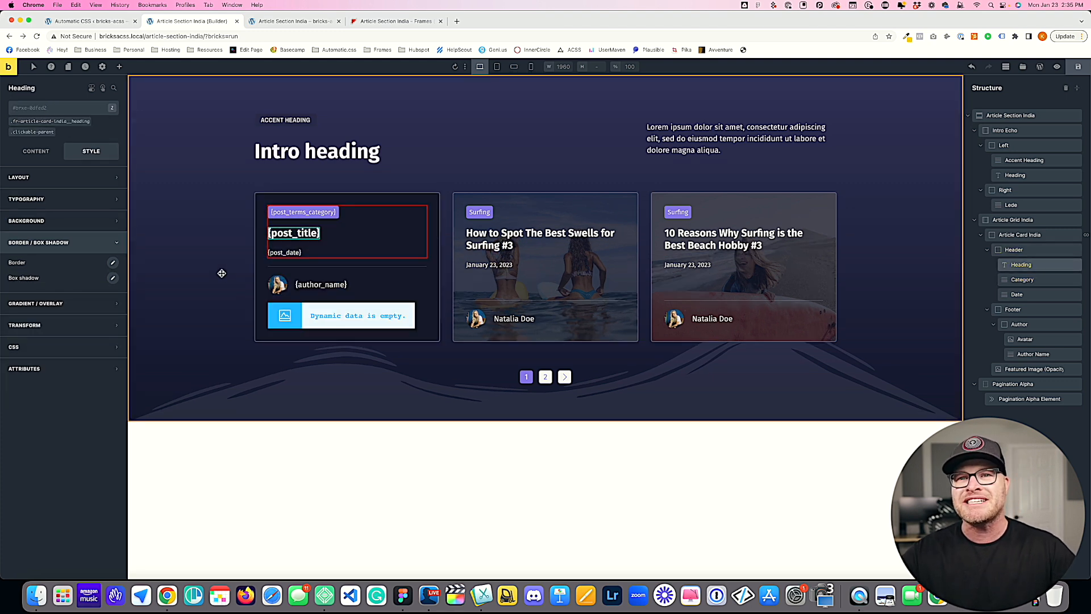
click(60, 122)
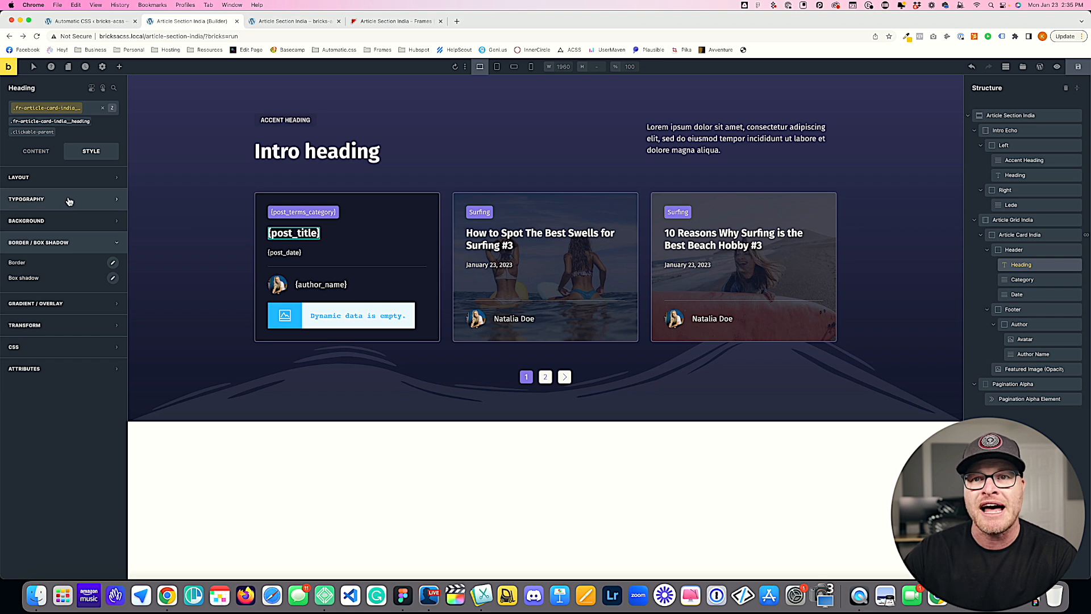
click(69, 199)
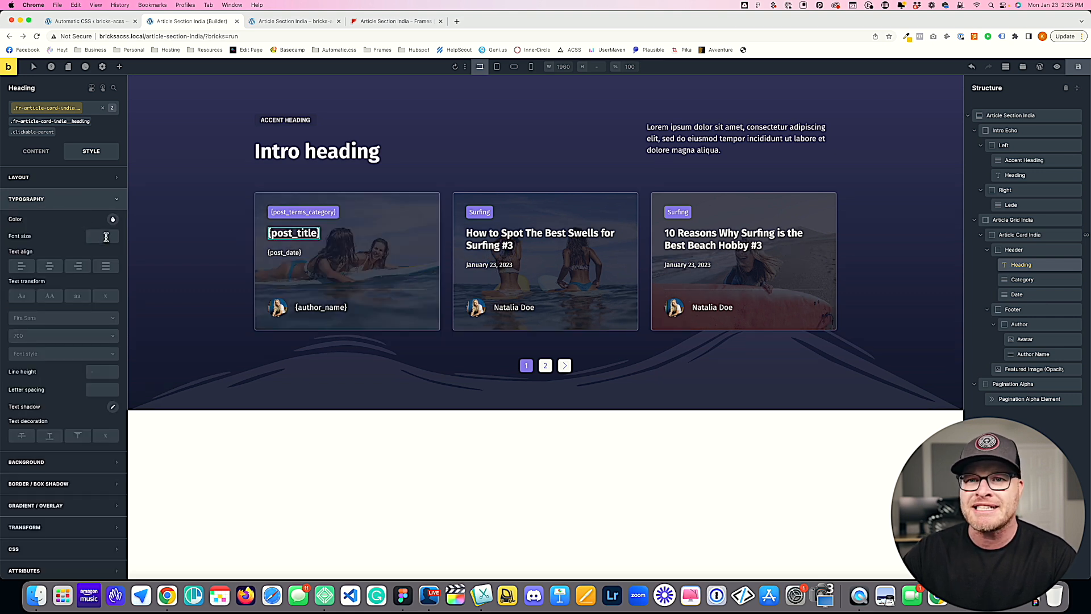
click(38, 152)
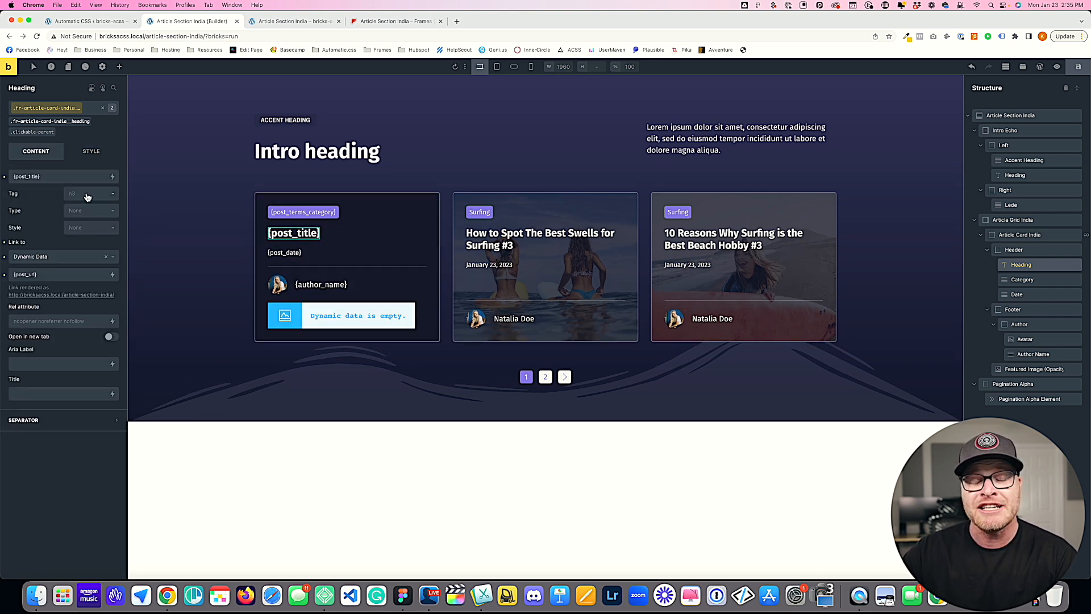
click(91, 151)
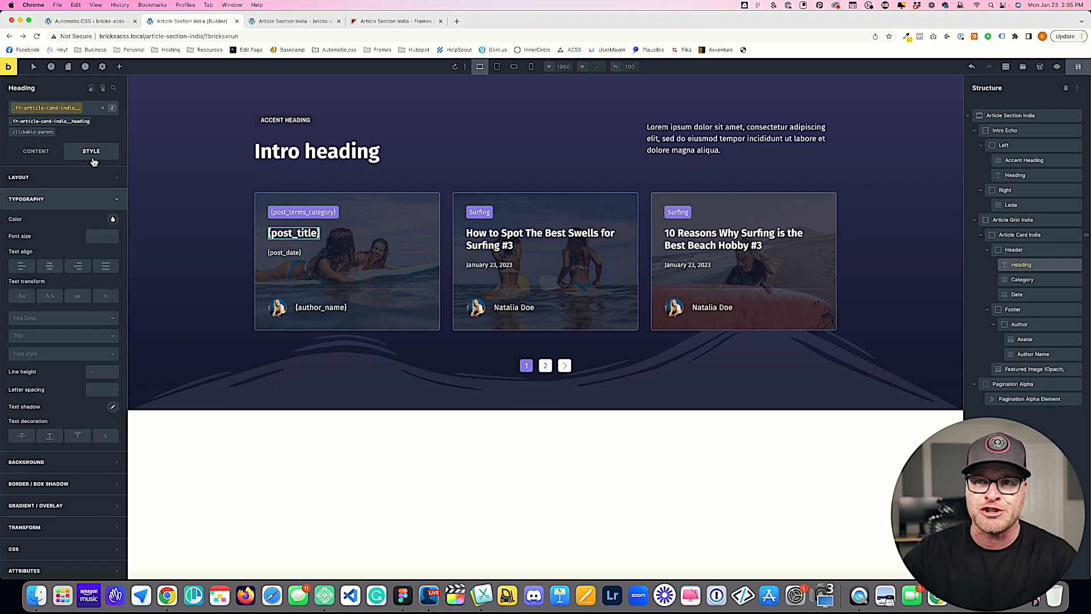
click(106, 237)
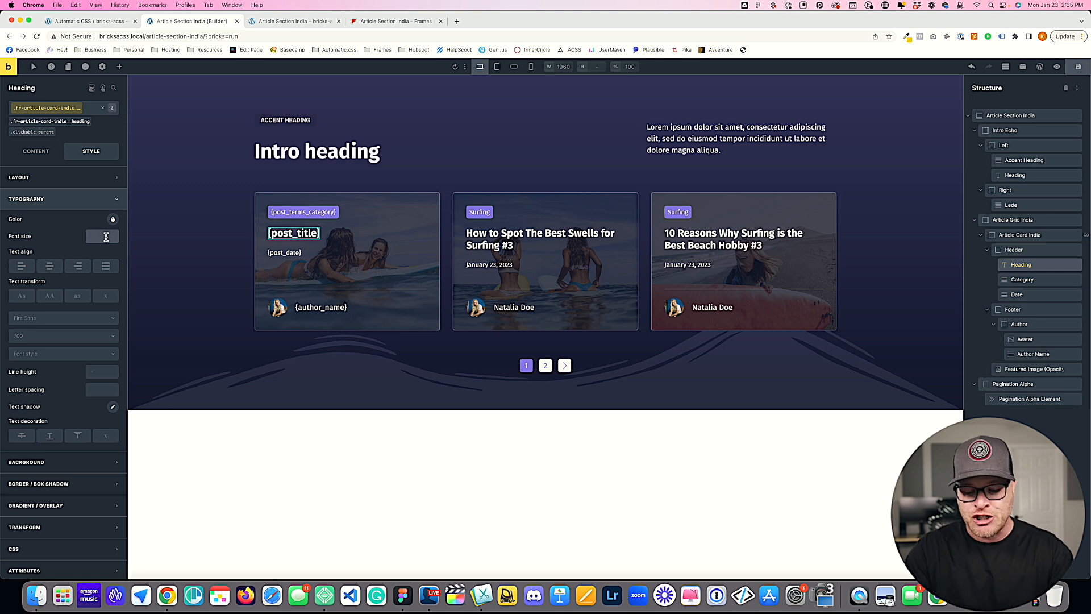
text(--h2)
key(Return)
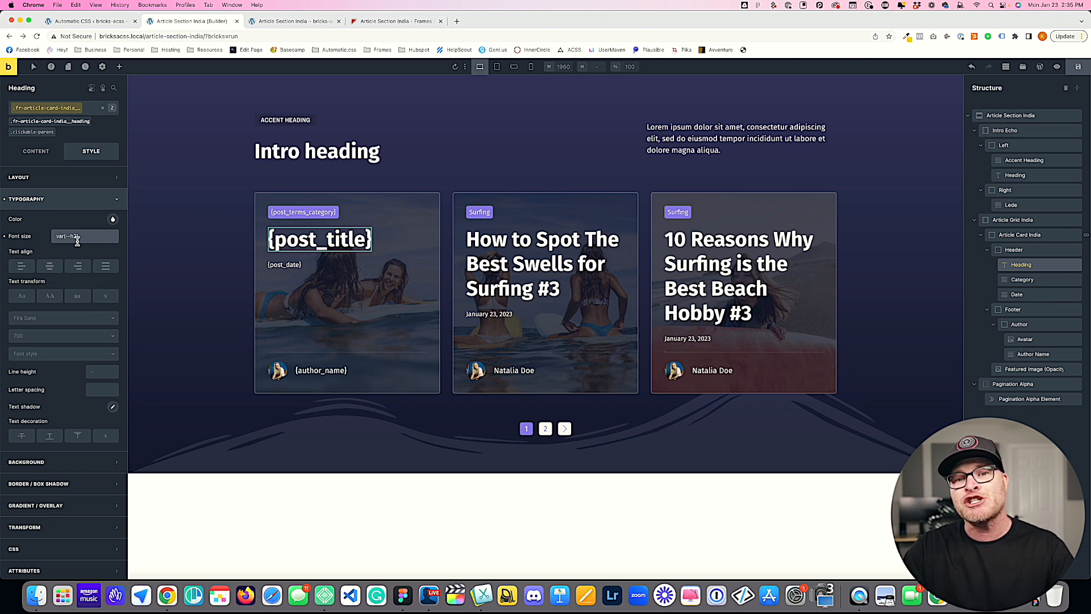
click(1075, 68)
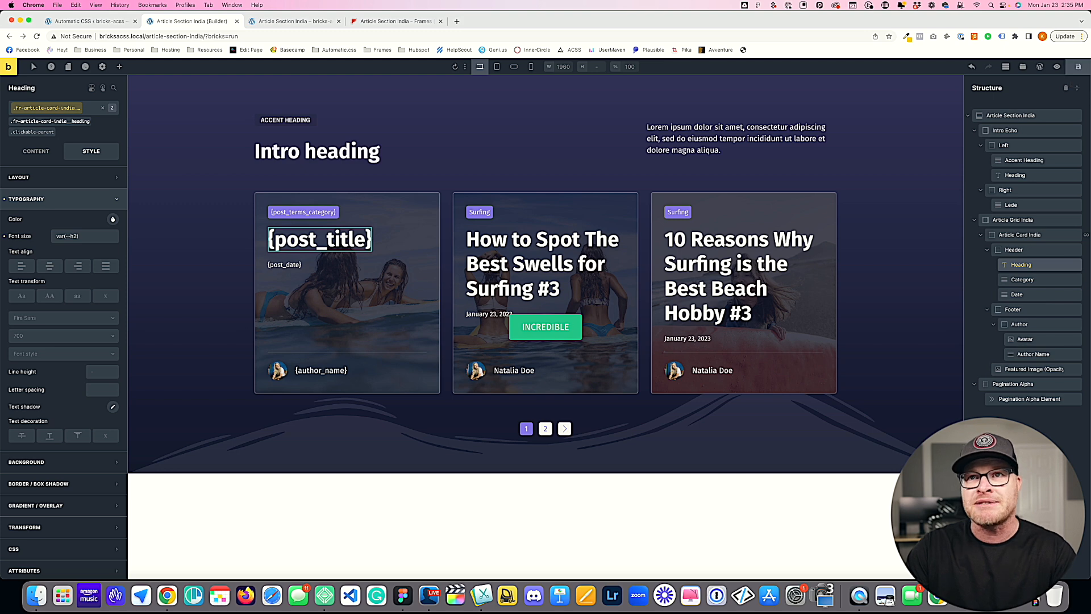
Step: Examine the text and heading size overrides, especially H1 and H2, in the Automatic CSS typography settings
click(85, 21)
click(422, 210)
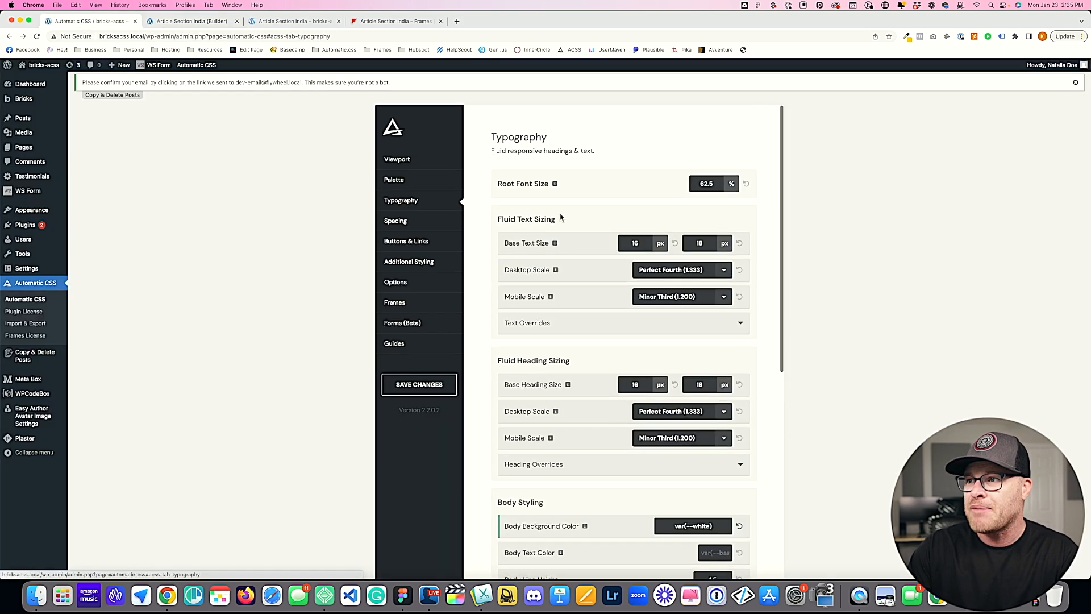
click(543, 266)
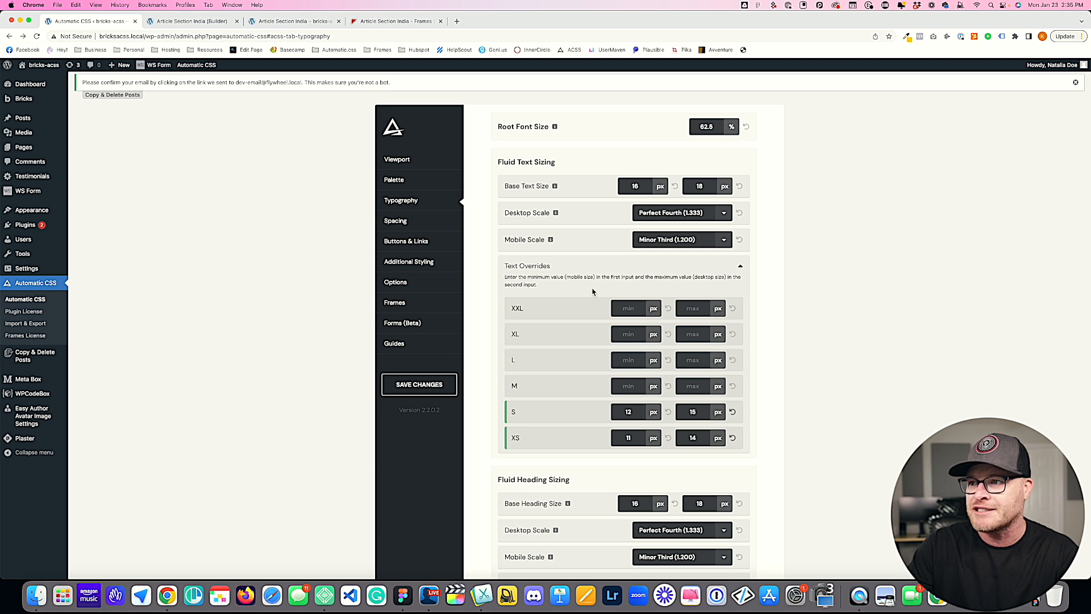
scroll(578, 384, down, 5)
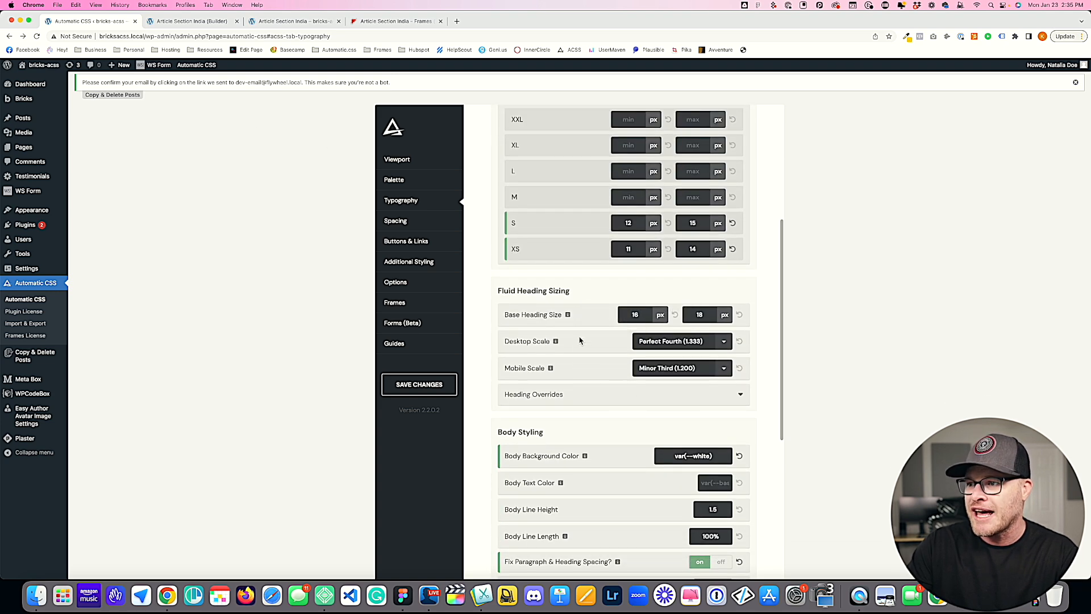
click(591, 391)
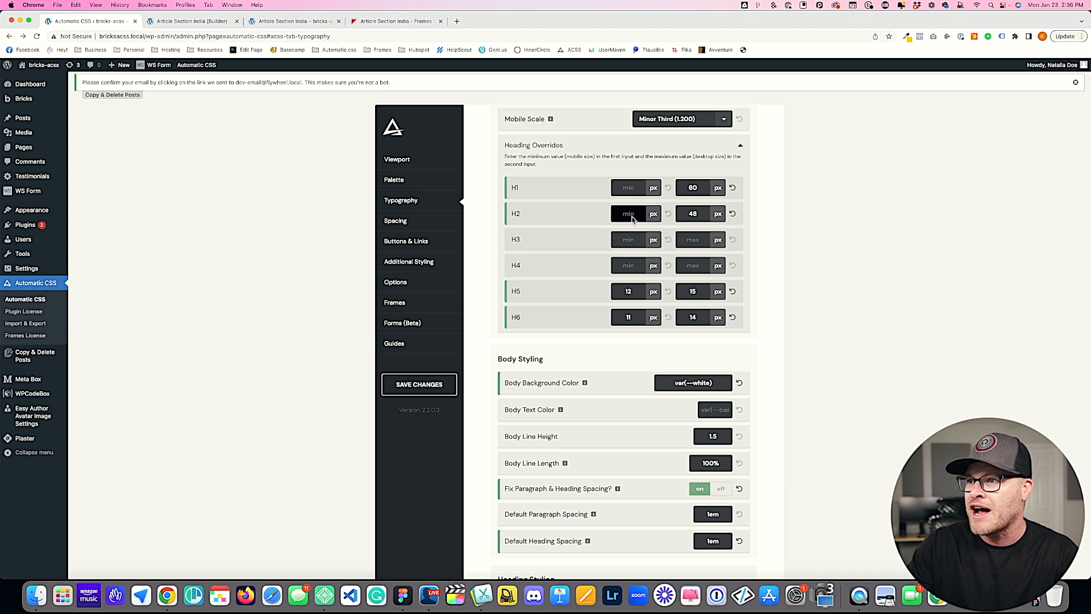
scroll(632, 216, up, 2)
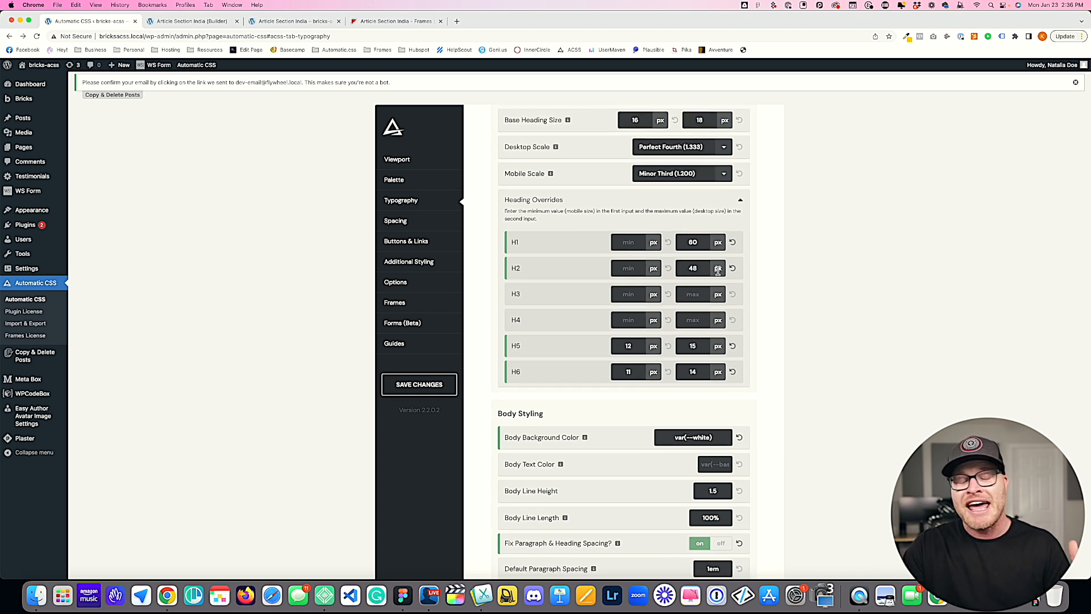
click(710, 238)
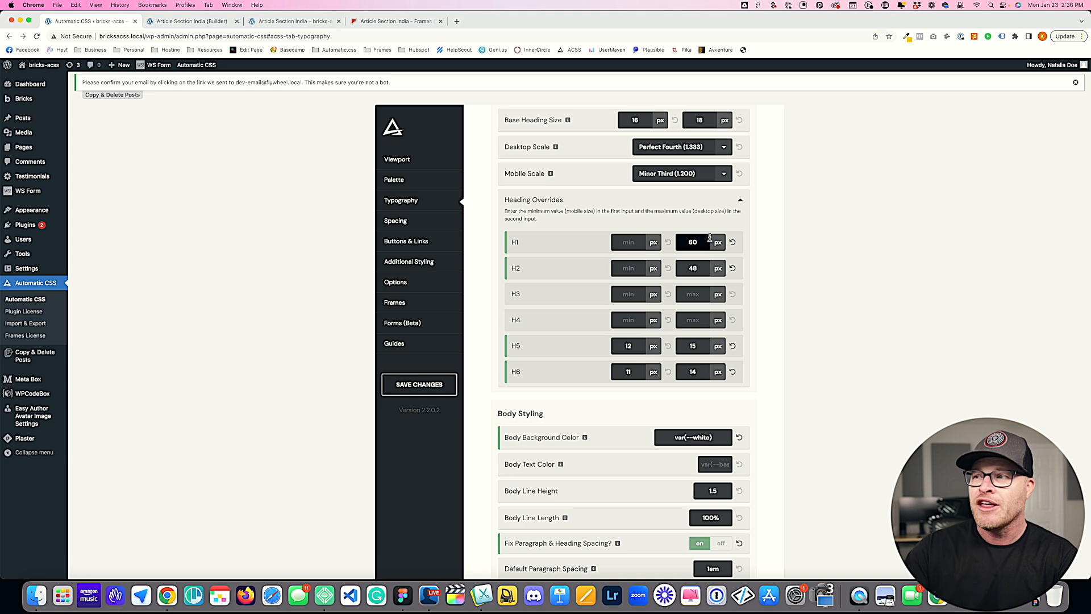
Step: Reload the live article section page to review the H2-sized card headings
click(283, 21)
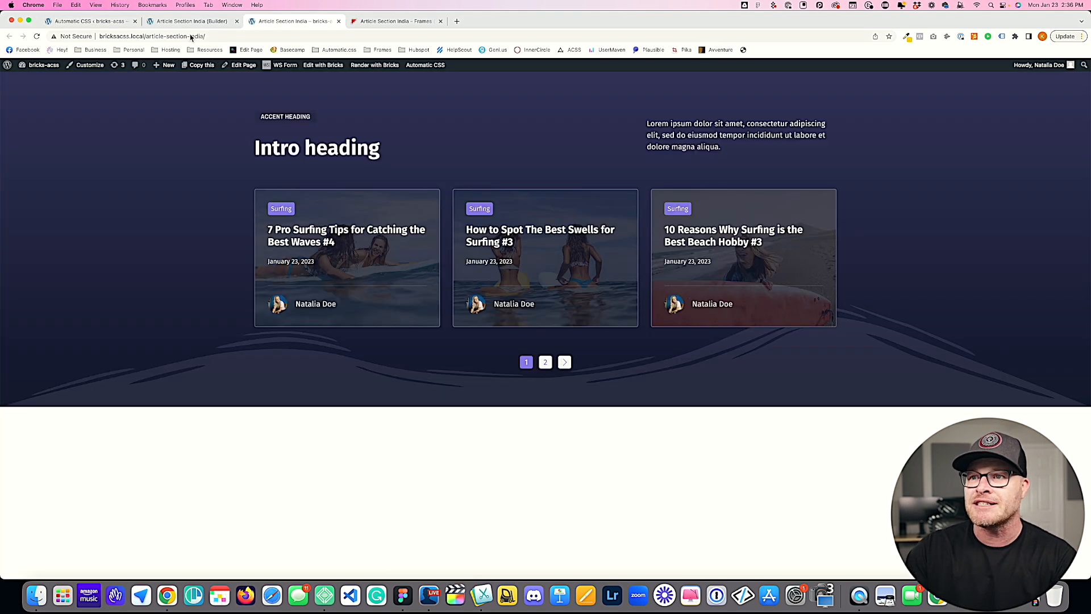
key(super+r)
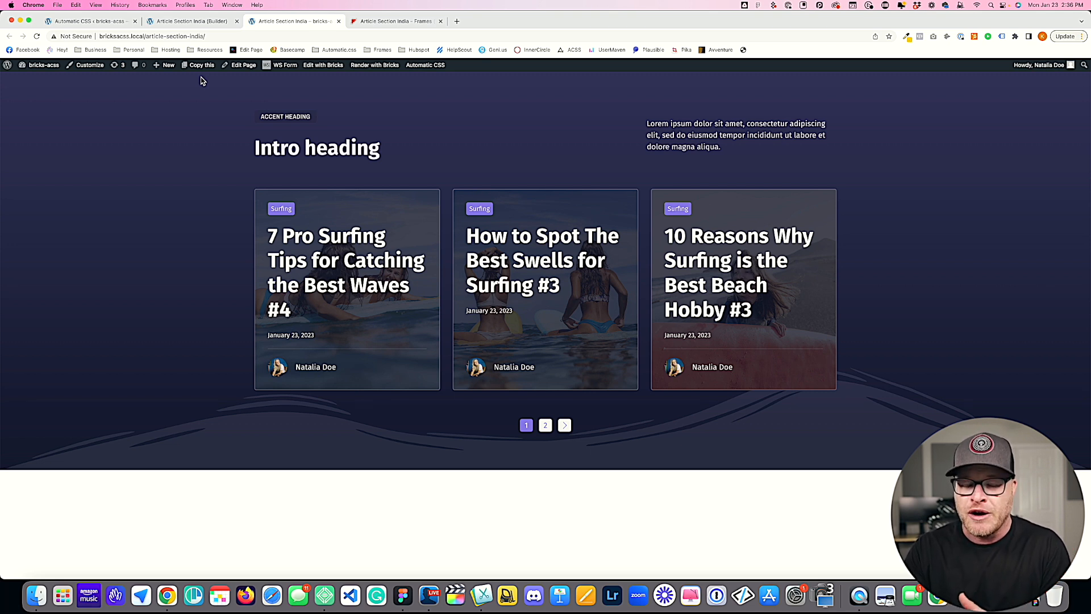
click(122, 23)
Step: Replace the card heading class's font size in the builder with calc(var(--h3) * 1.25)
click(187, 23)
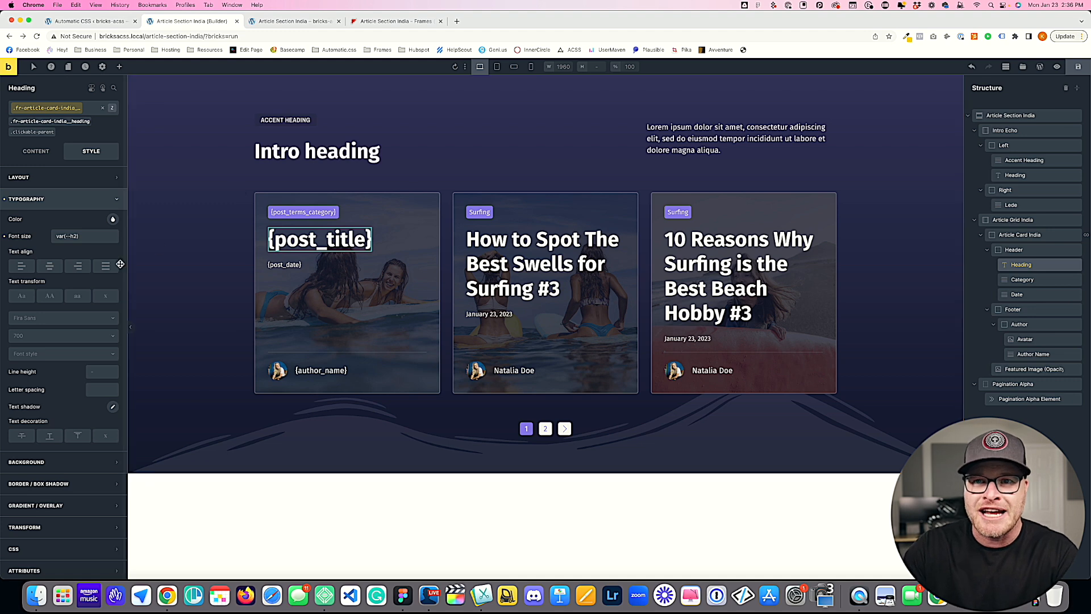
triple_click(97, 239)
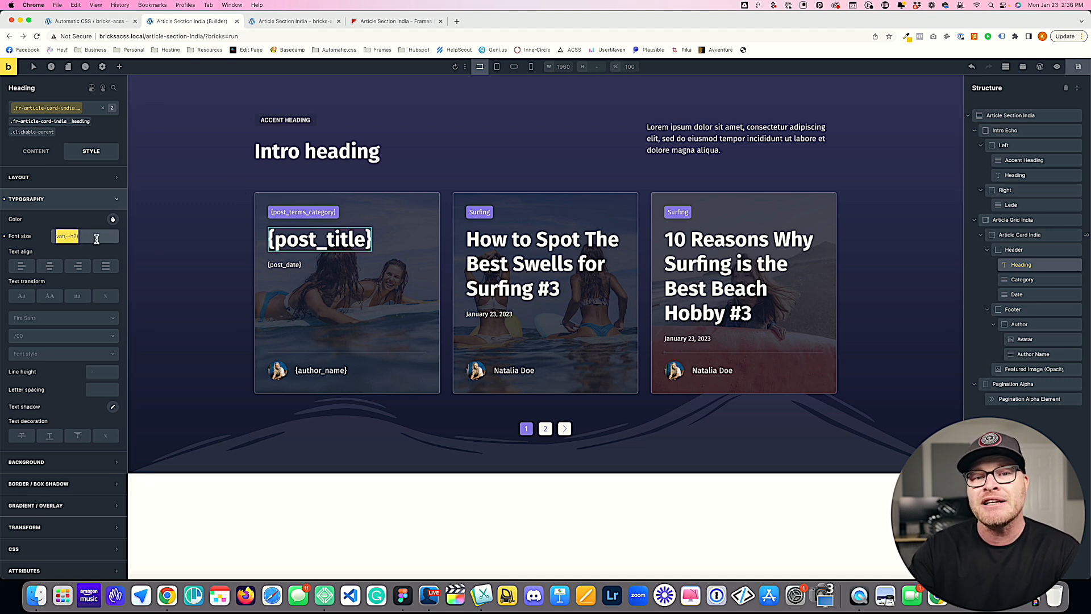
key(BackSpace)
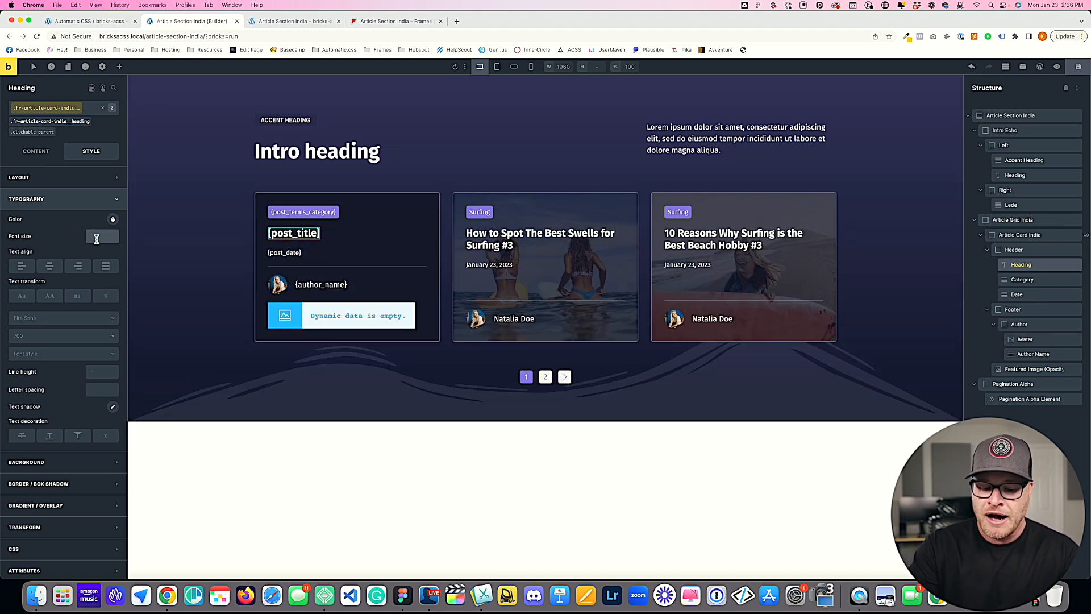
text(--)
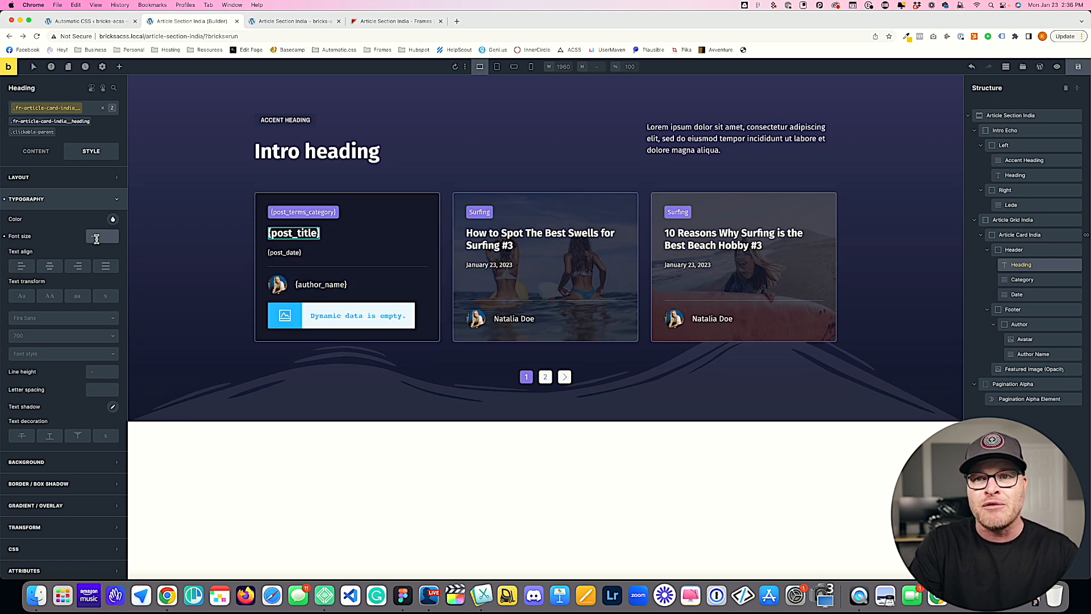
text(h3 * 1.25)
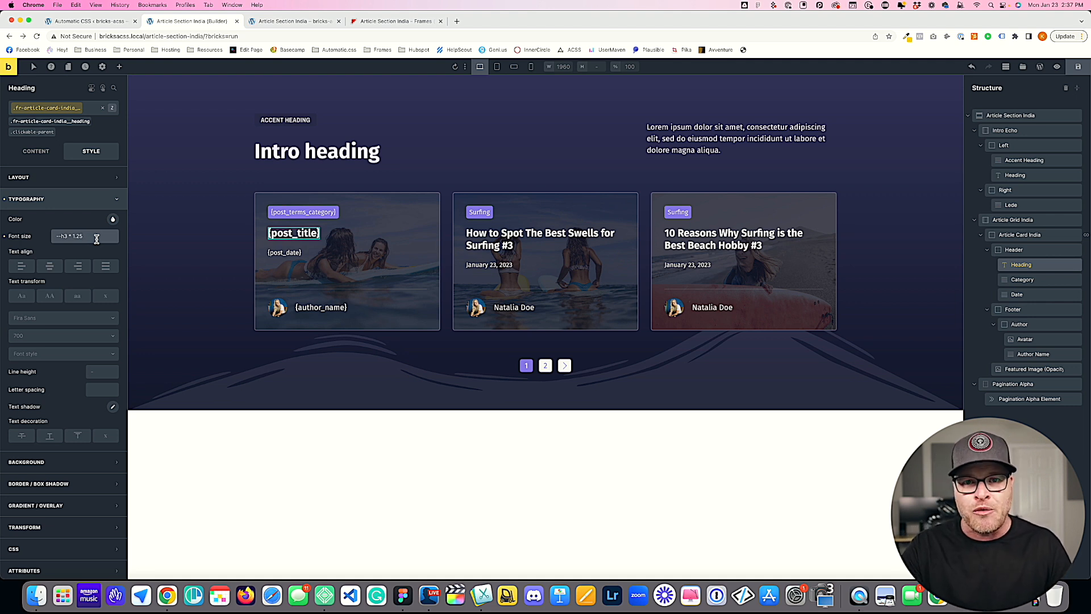
key(Return)
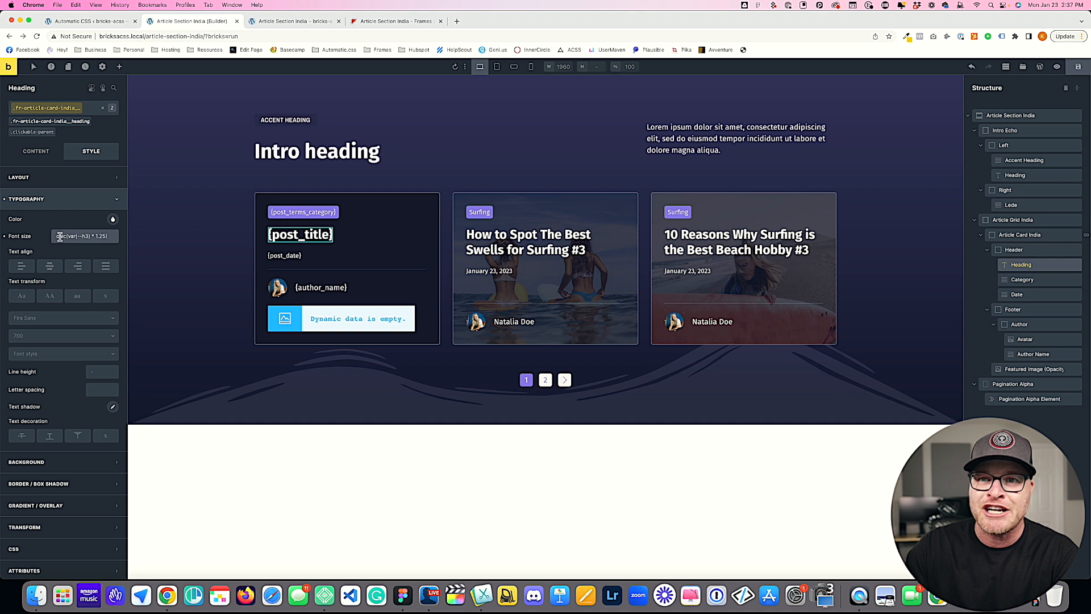
triple_click(111, 237)
click(111, 237)
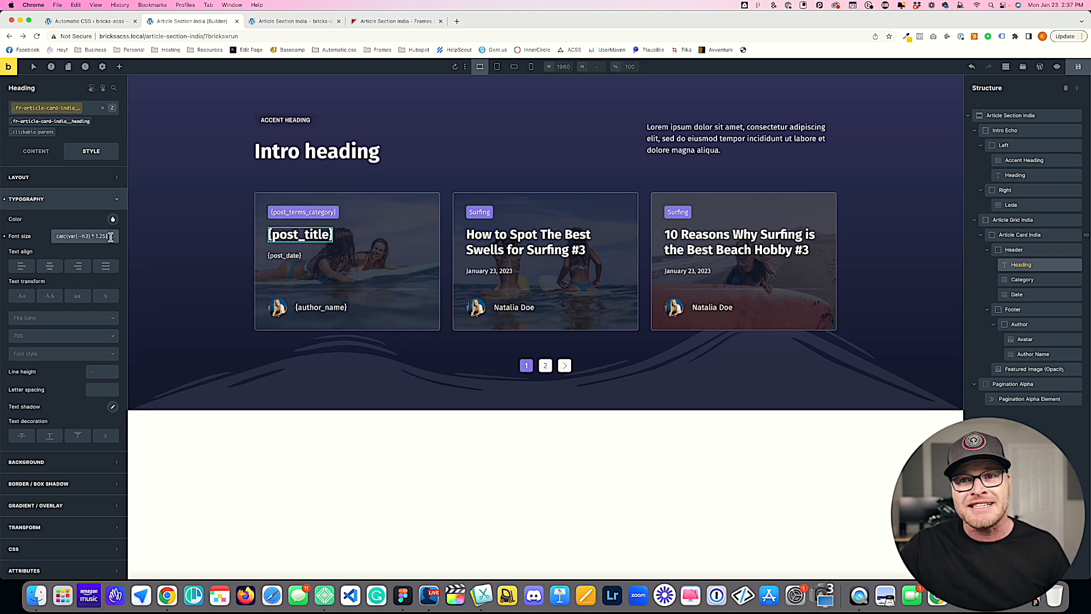
drag(111, 237, 45, 237)
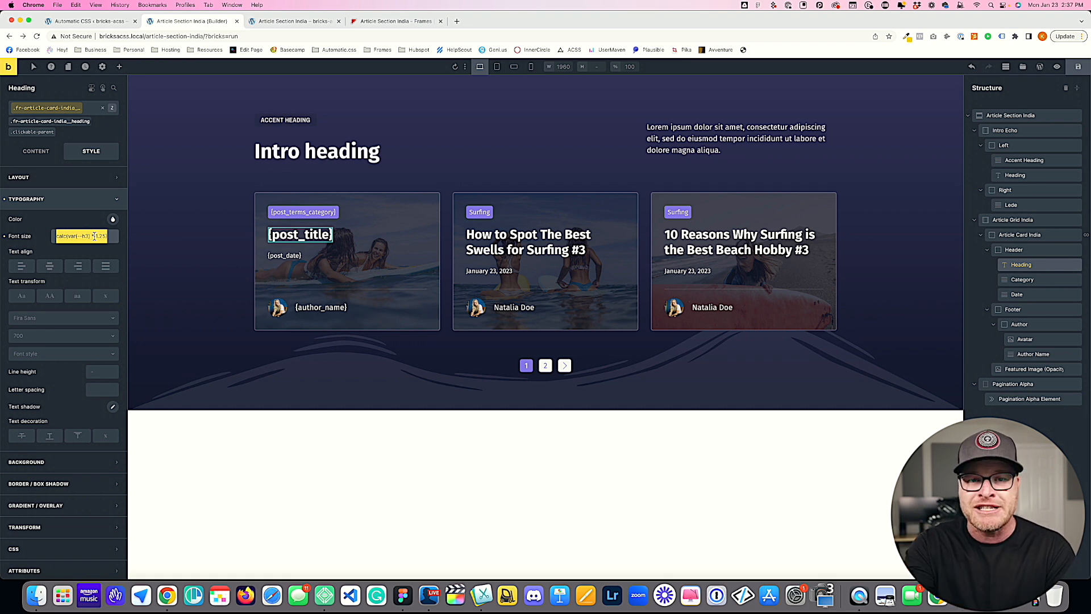
mouse_move(86, 236)
mouse_down()
mouse_move(57, 237)
mouse_move(107, 240)
mouse_up()
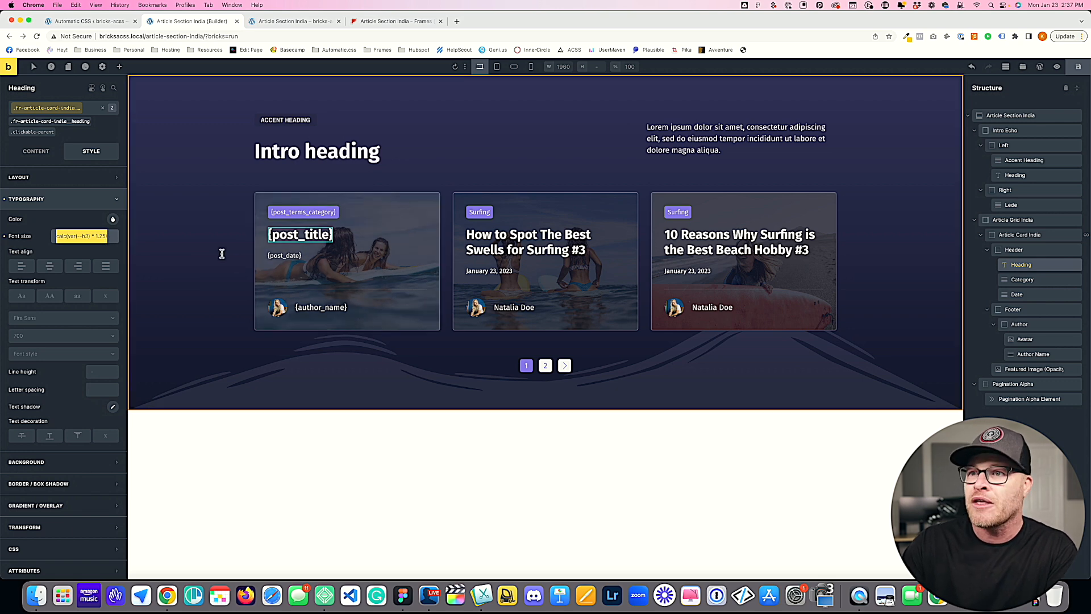
Step: Save the template and reload the live page to review the resized card headings
click(1078, 68)
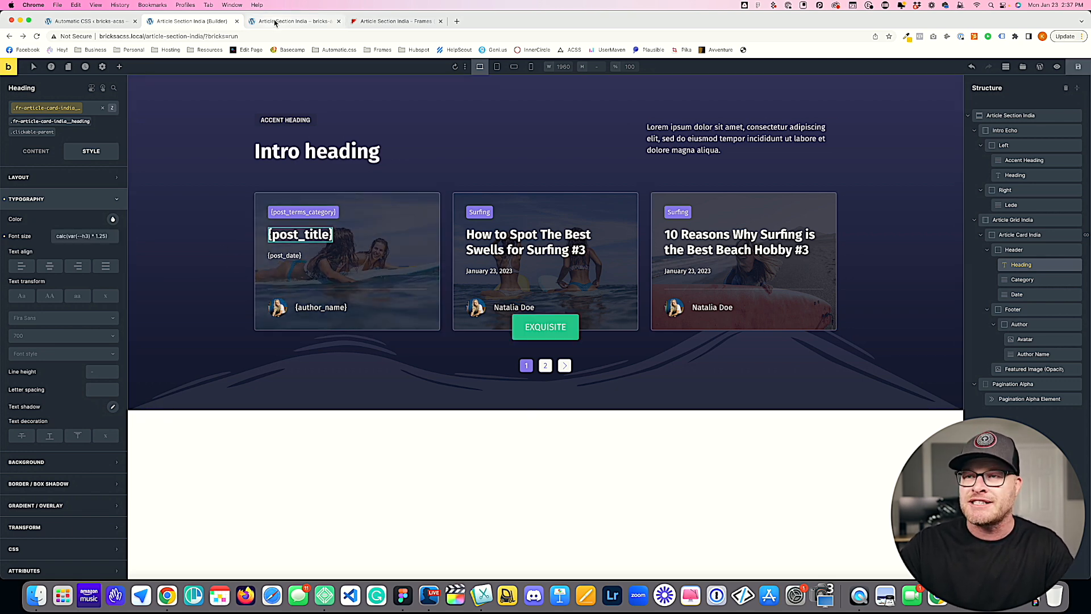
click(274, 21)
key(super+r)
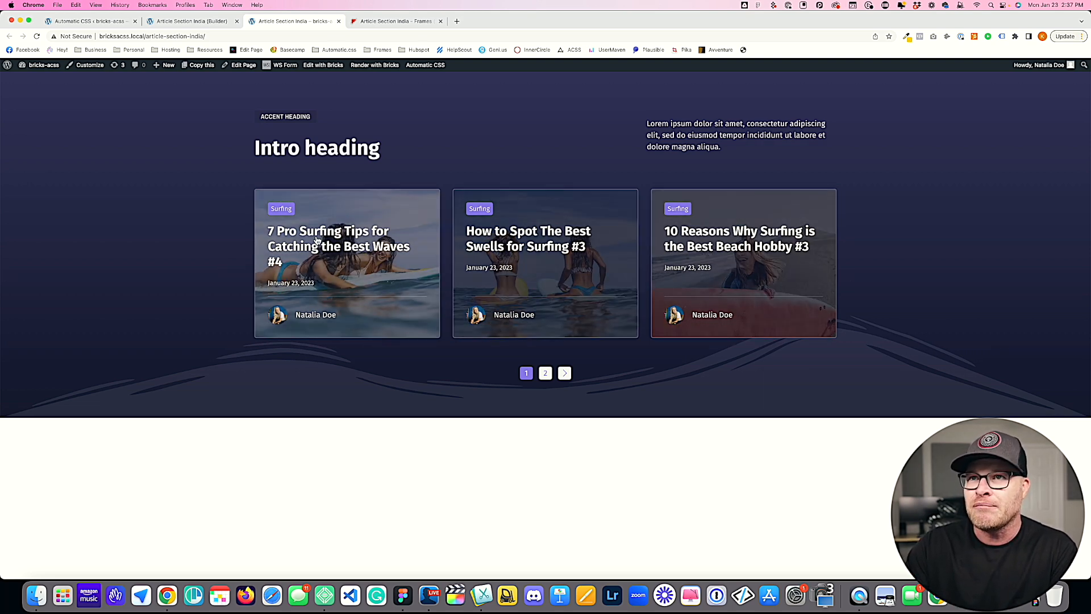
Step: Set the card date class's opacity to .7 in the builder, save, and reload the live page to review it
key(ctrl+shift+Tab)
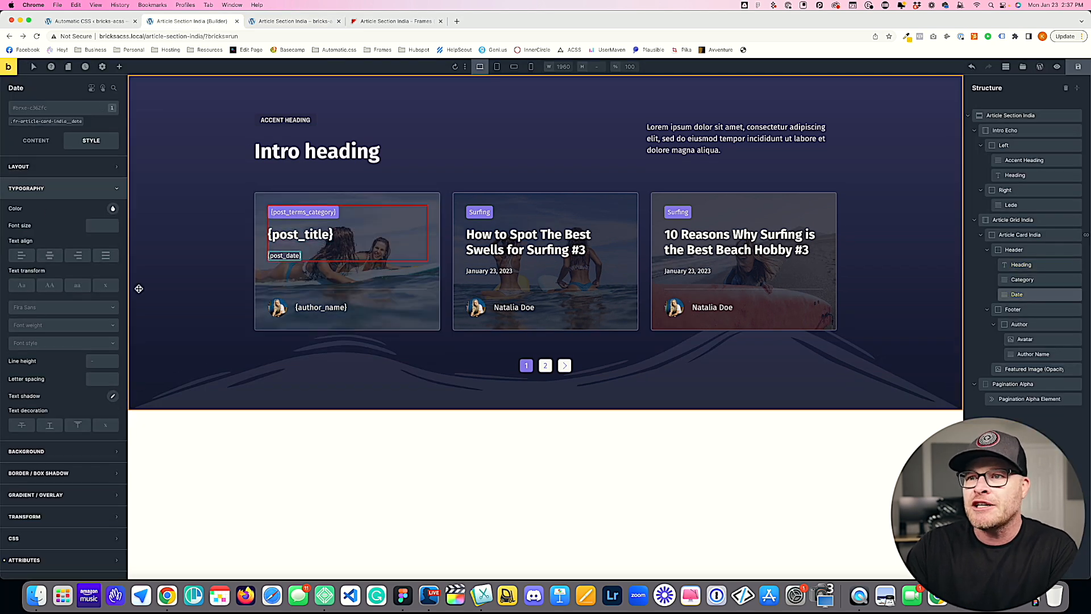
click(43, 122)
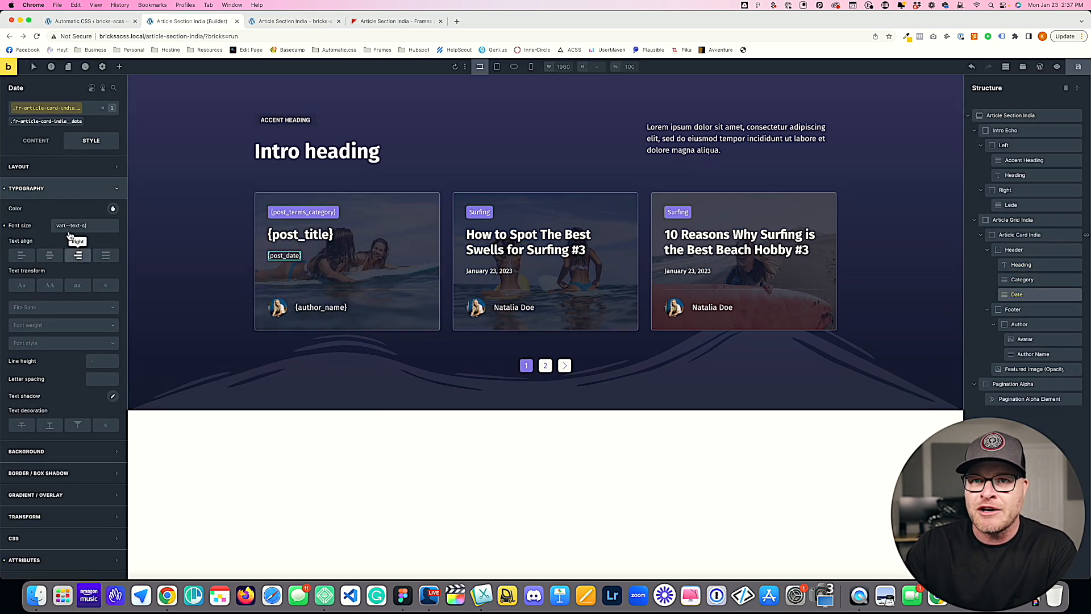
click(57, 167)
scroll(68, 284, down, 1)
scroll(97, 419, down, 4)
scroll(96, 422, down, 1)
text(.6)
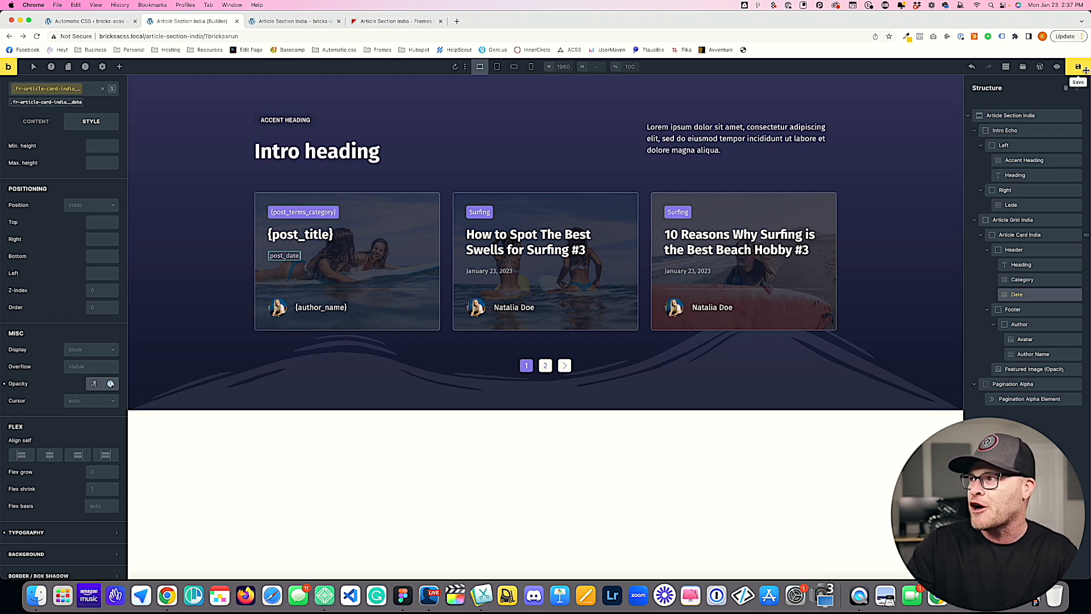
click(254, 21)
key(super+r)
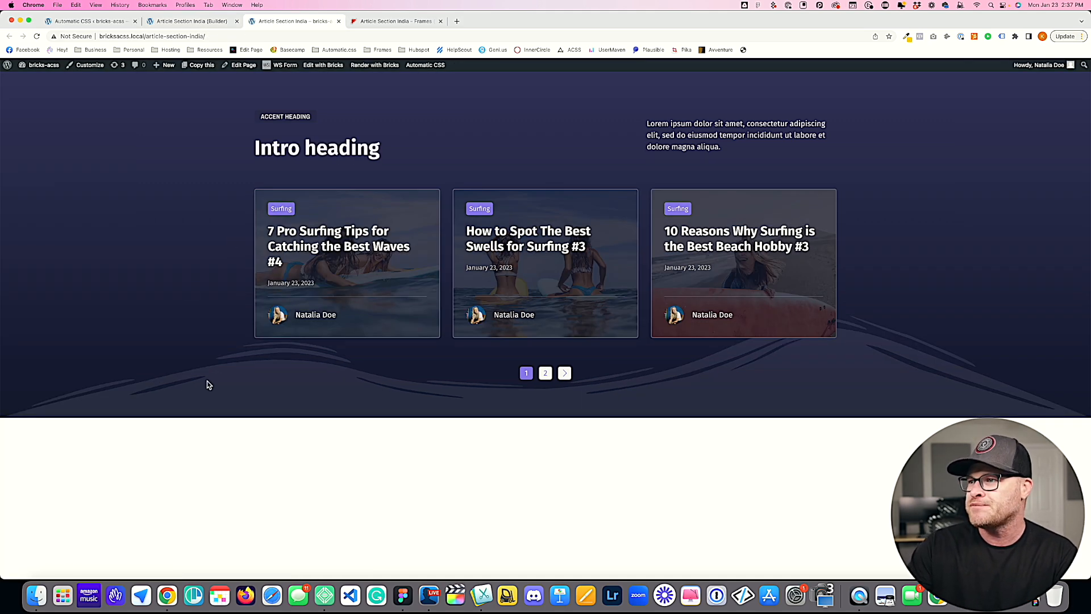
Step: Set the card author name class's opacity to .7, save the template, and reload the live page
click(203, 22)
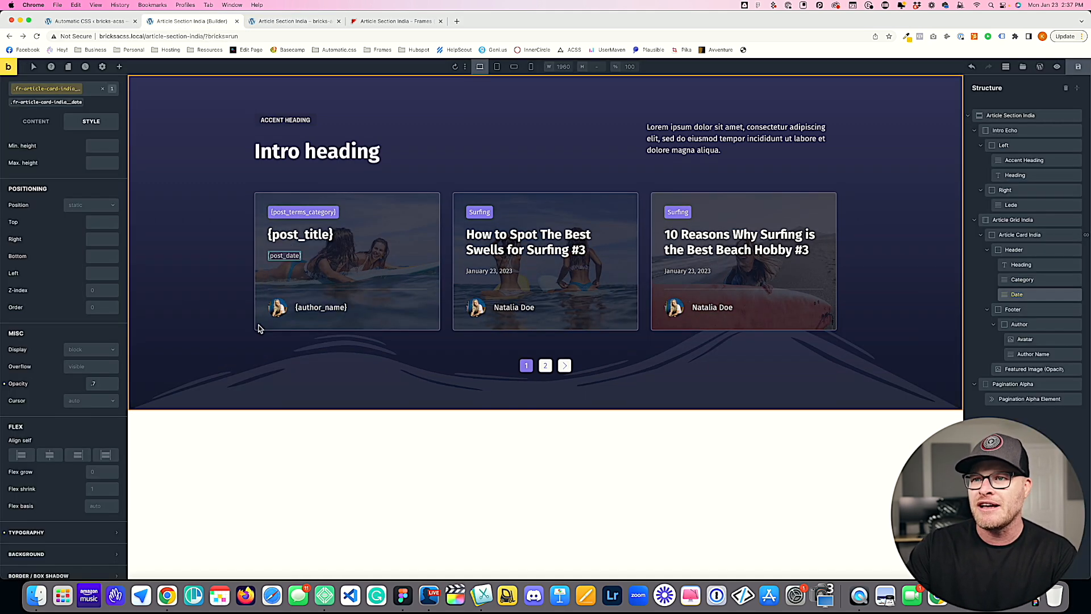
click(317, 307)
click(48, 122)
click(70, 168)
scroll(62, 307, down, 8)
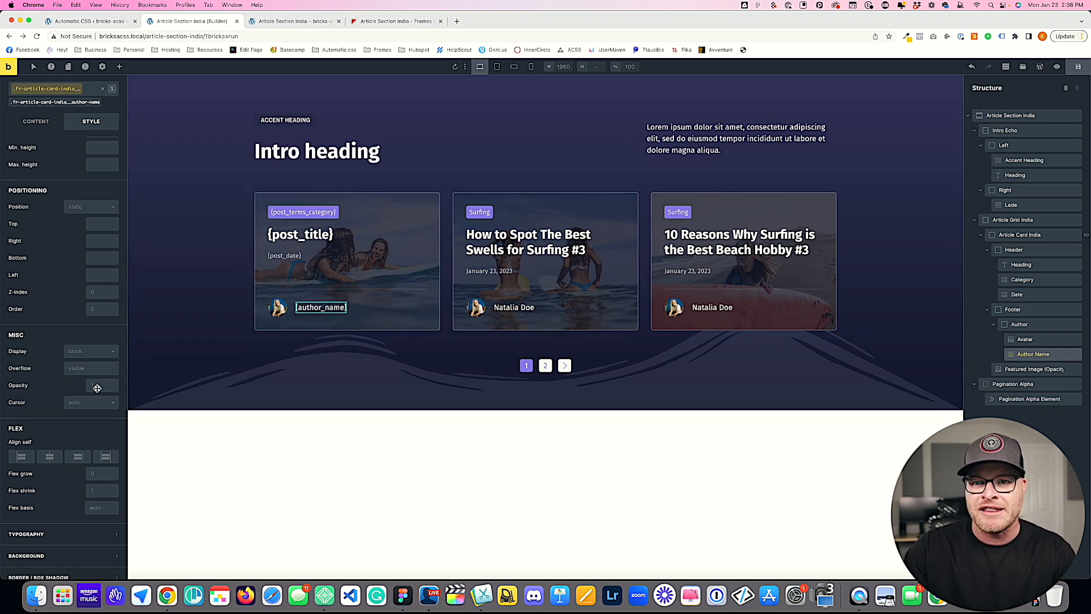
text(.7)
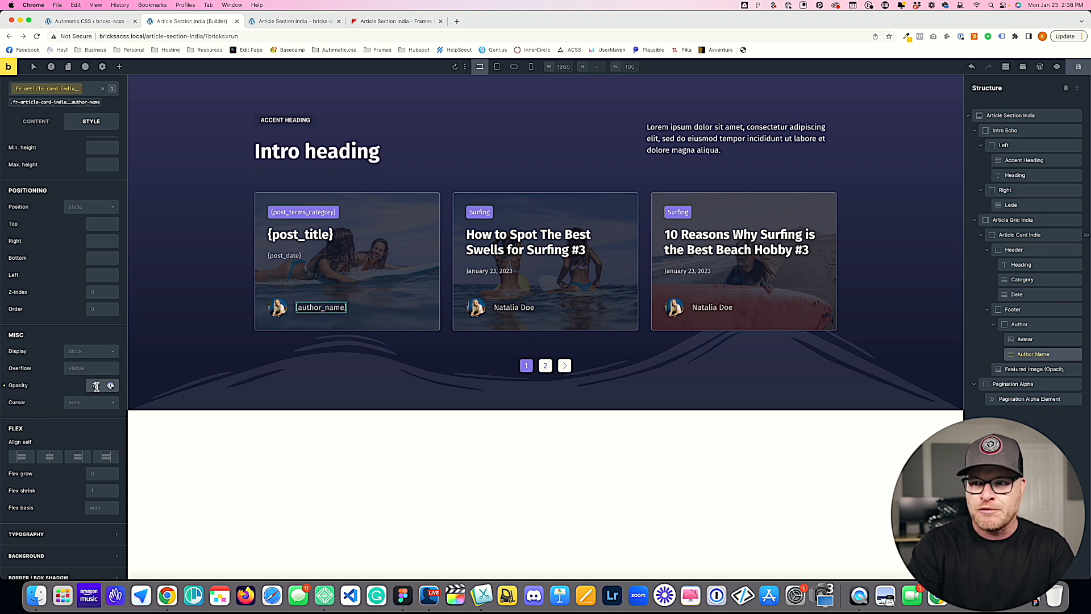
click(1078, 67)
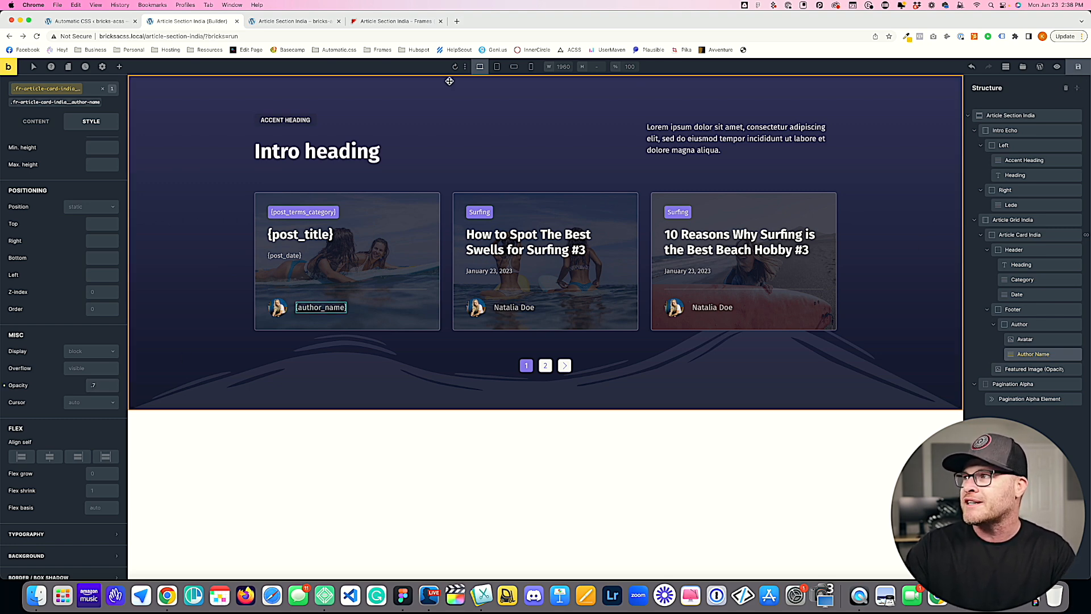
click(292, 21)
key(super+r)
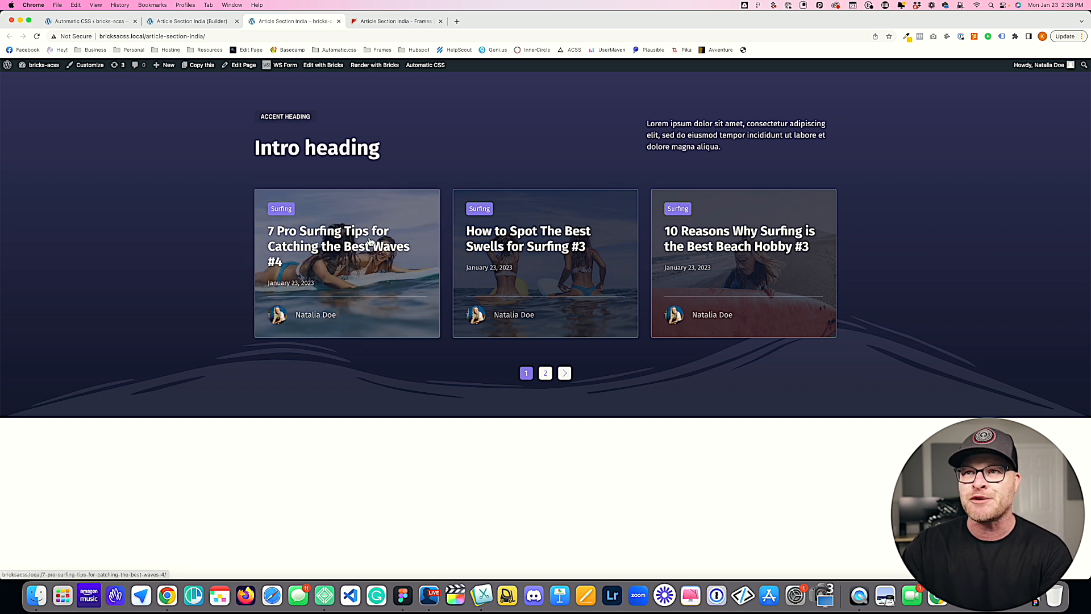
Step: Examine the preview, overview and query loop compatibility in the Article Section India documentation on the Frames site
click(399, 21)
scroll(382, 205, down, 5)
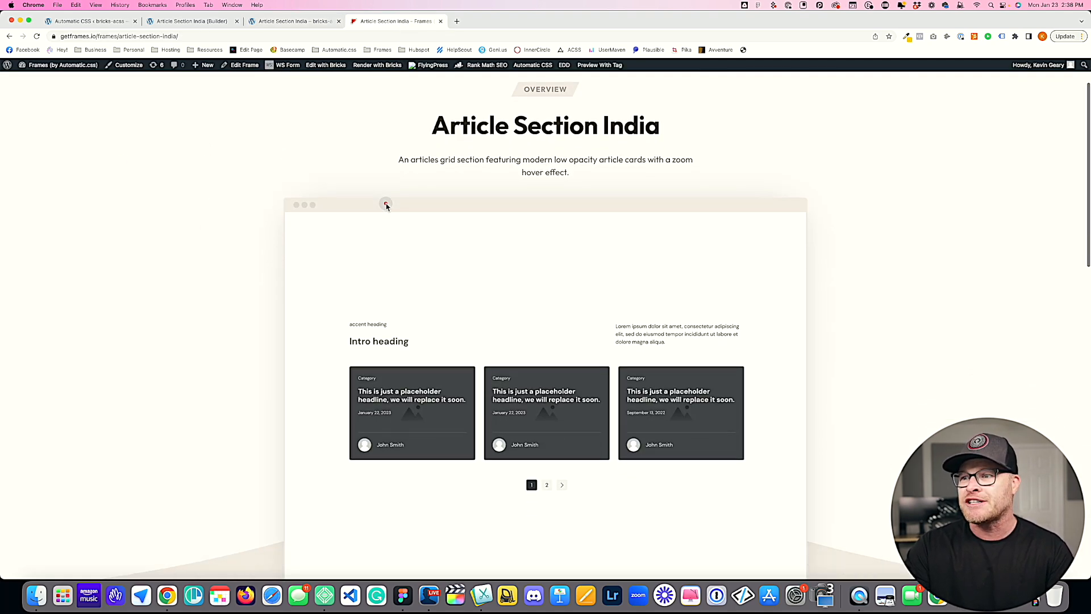
scroll(357, 202, up, 5)
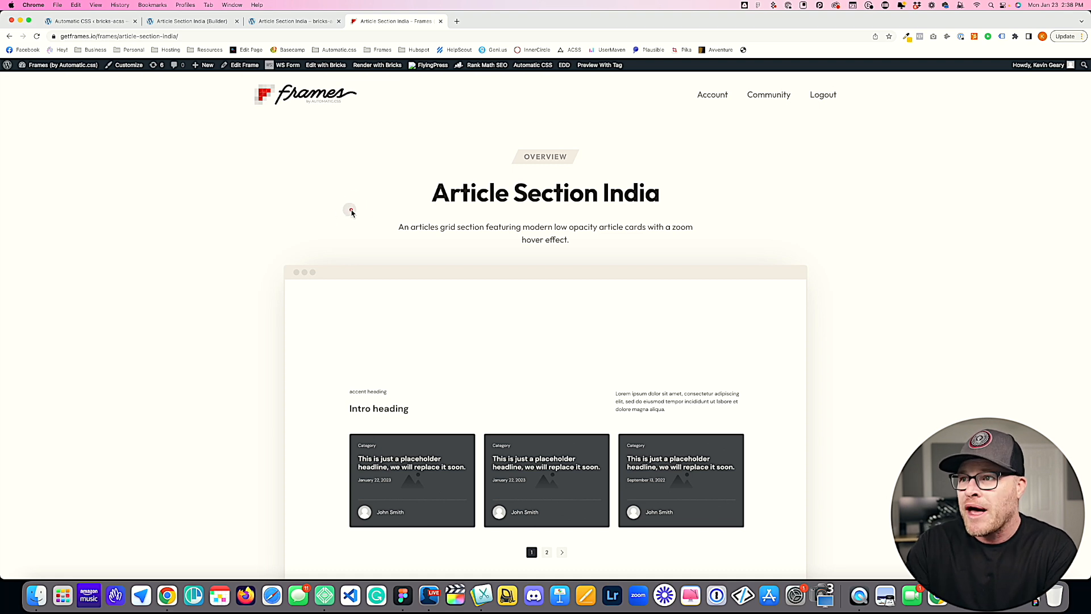
scroll(483, 210, down, 5)
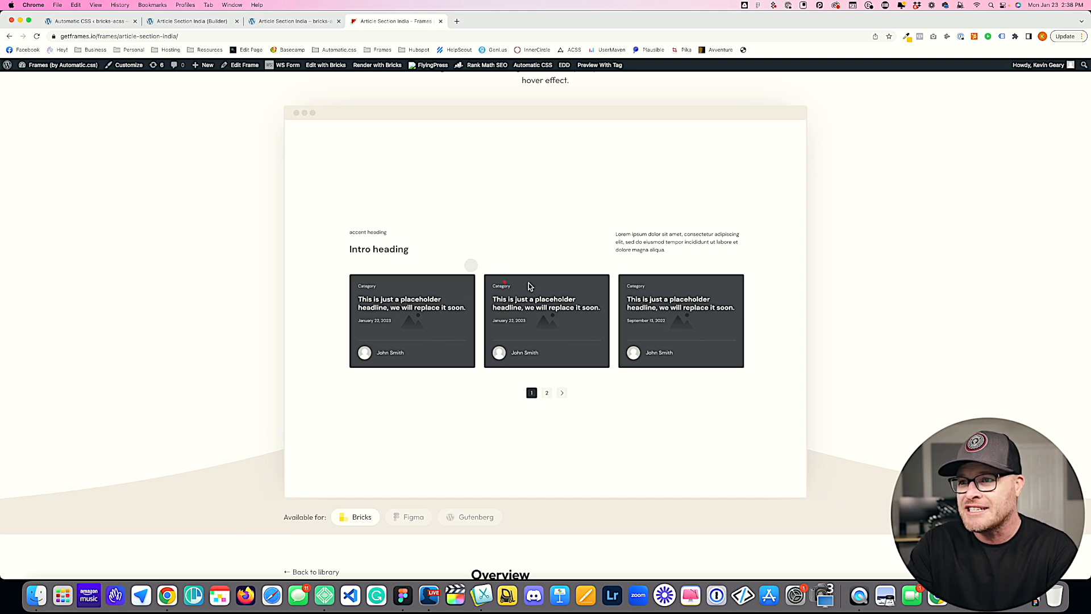
scroll(520, 272, down, 5)
scroll(520, 272, down, 4)
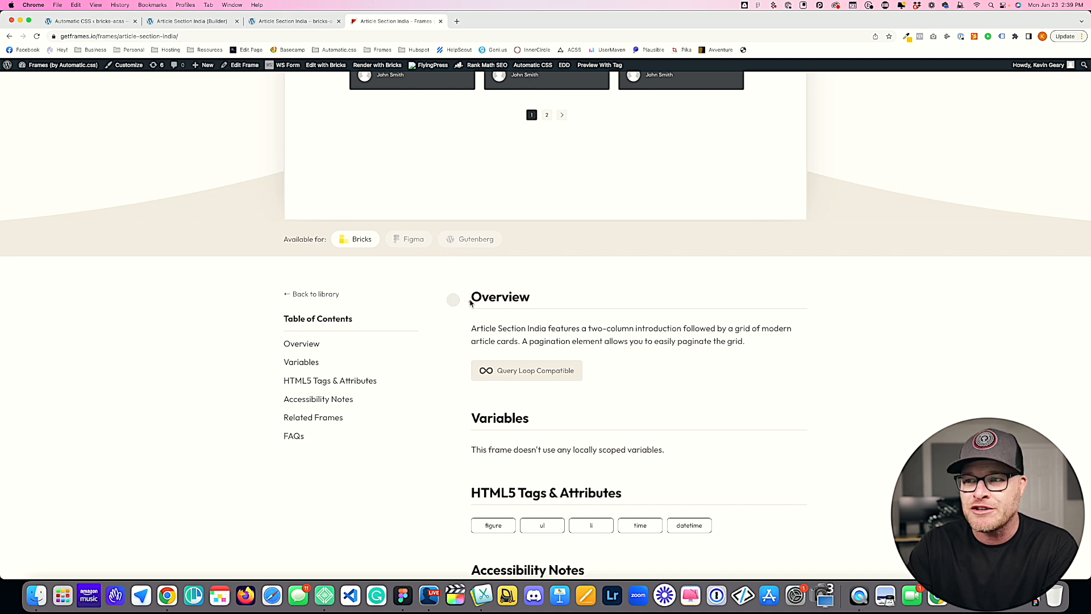
scroll(432, 267, down, 3)
drag(471, 232, 755, 253)
click(677, 278)
scroll(546, 227, down, 2)
mouse_move(514, 216)
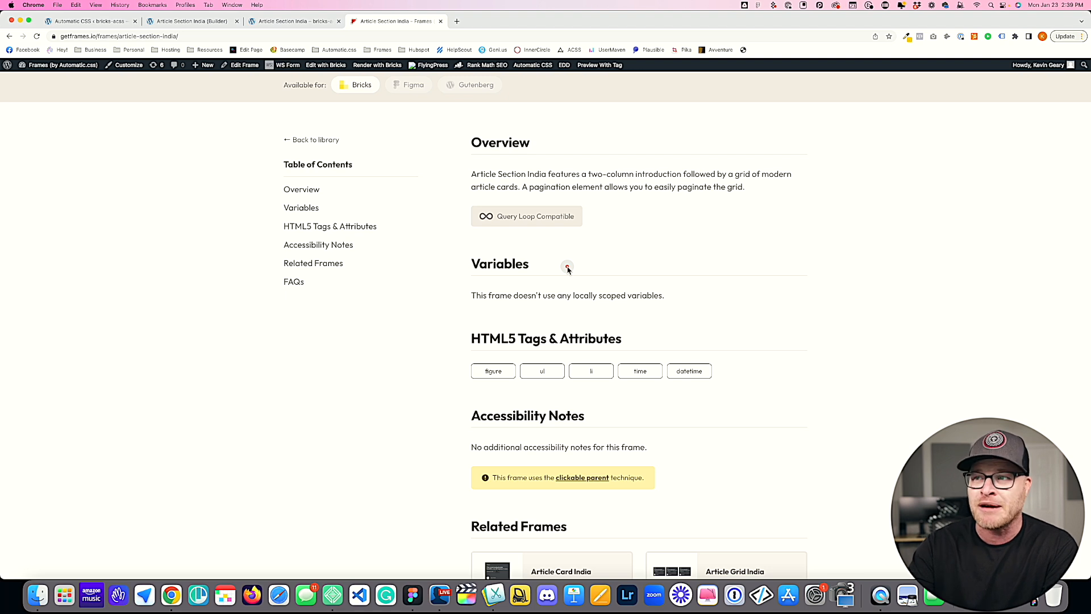
Step: Examine the frame's variables, HTML5 tags and attributes, and accessibility notes
scroll(519, 248, down, 1)
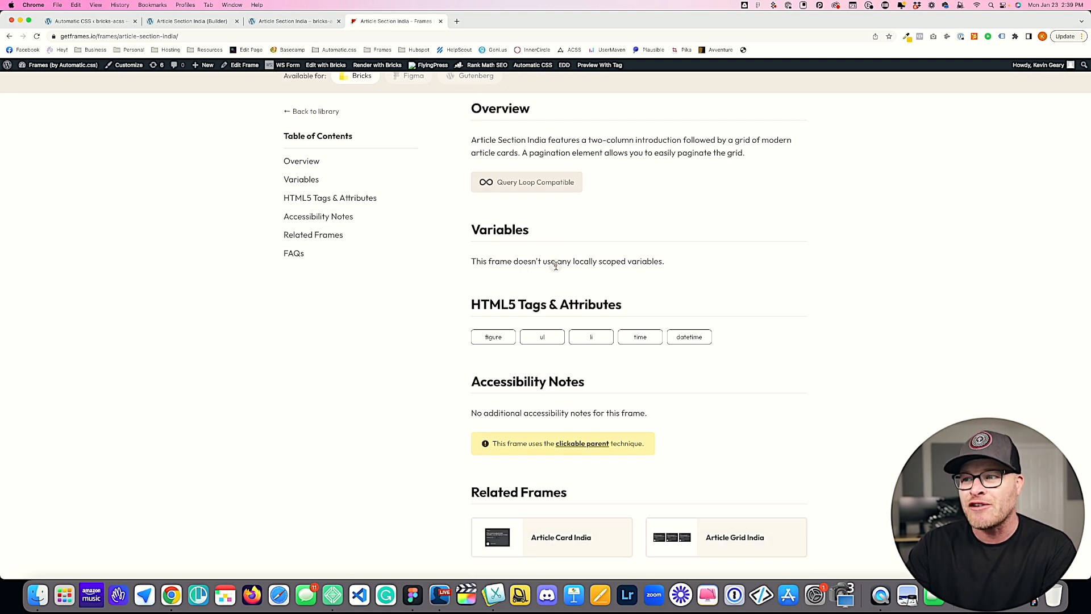
scroll(556, 265, up, 1)
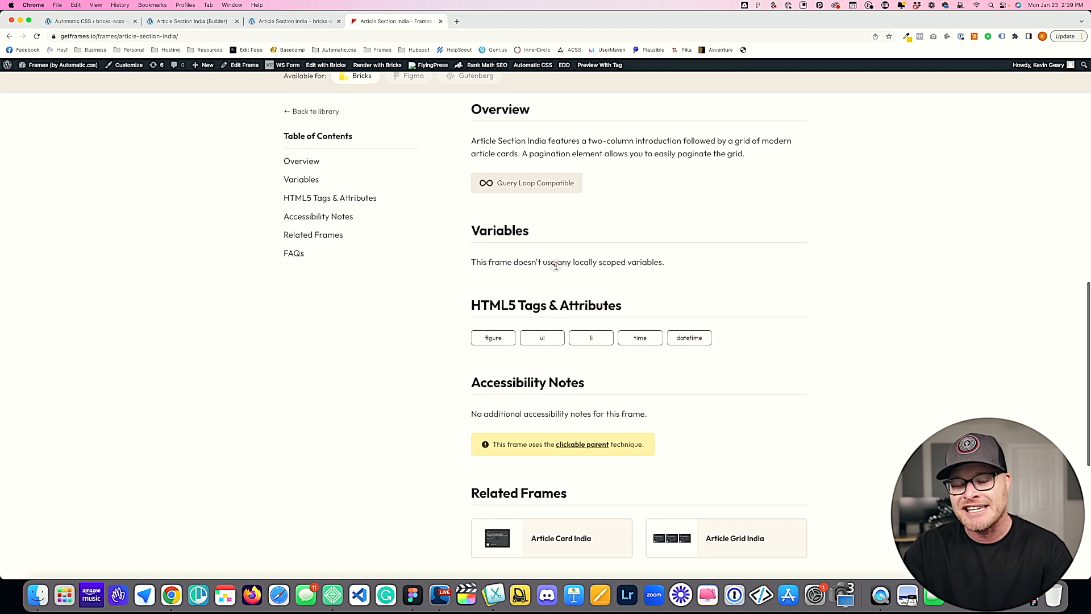
scroll(562, 250, down, 2)
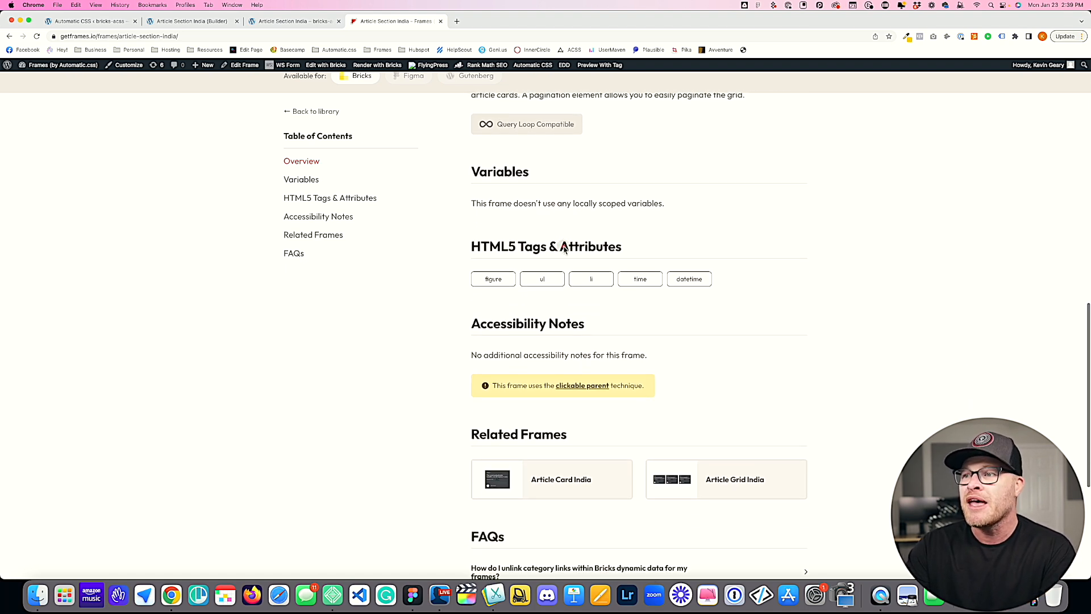
drag(464, 243, 623, 243)
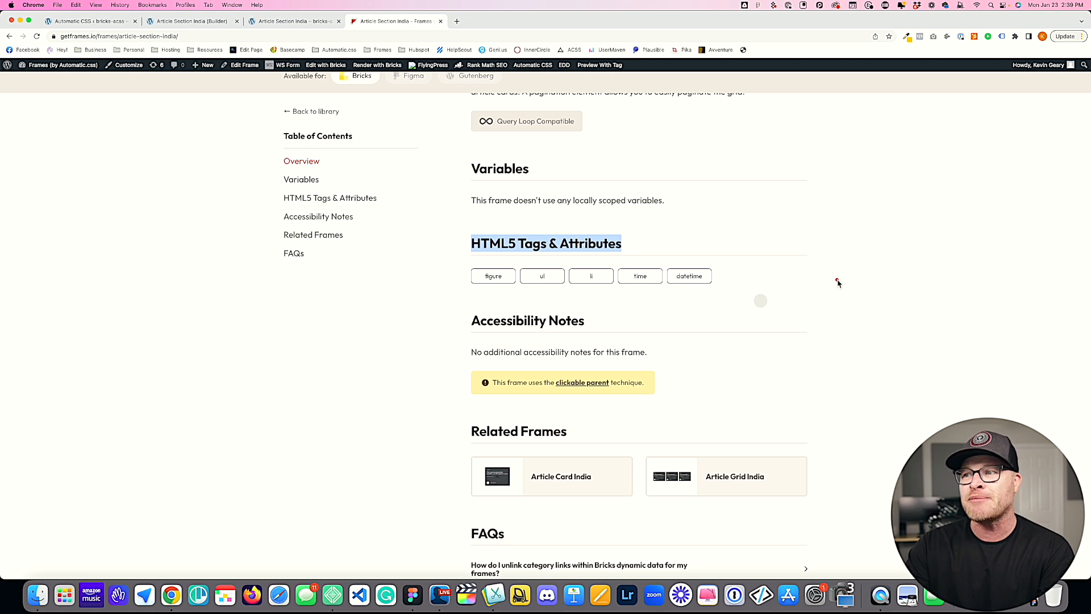
click(820, 287)
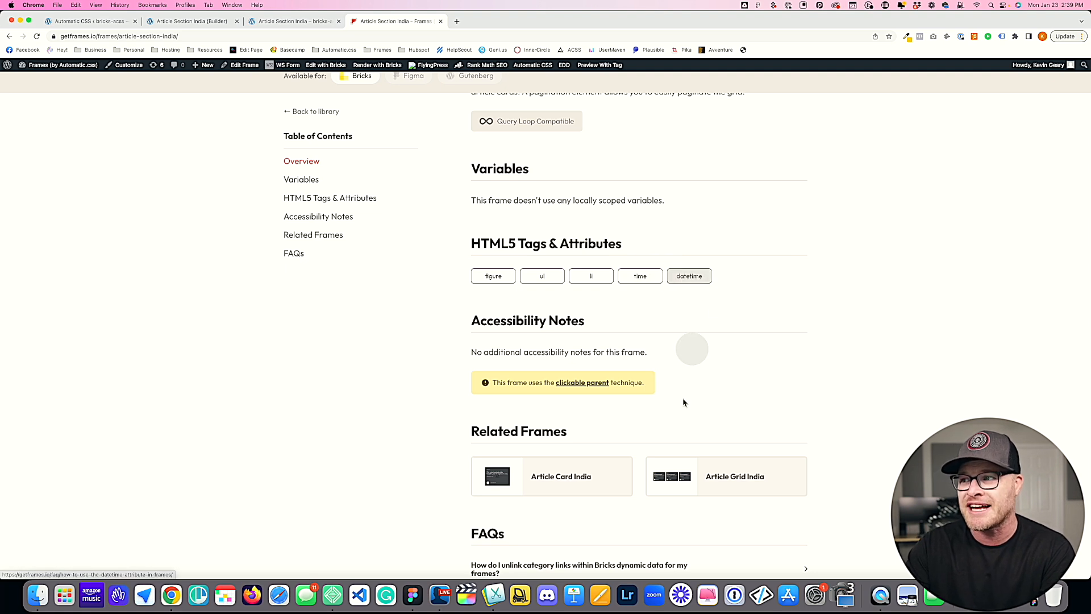
scroll(691, 341, down, 3)
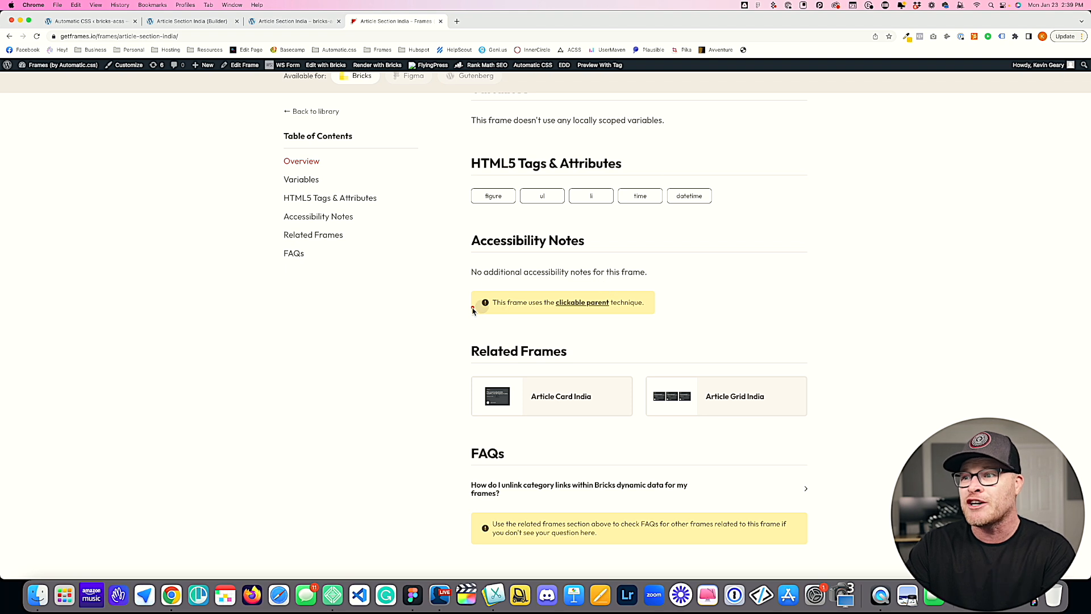
drag(491, 302, 544, 303)
click(635, 302)
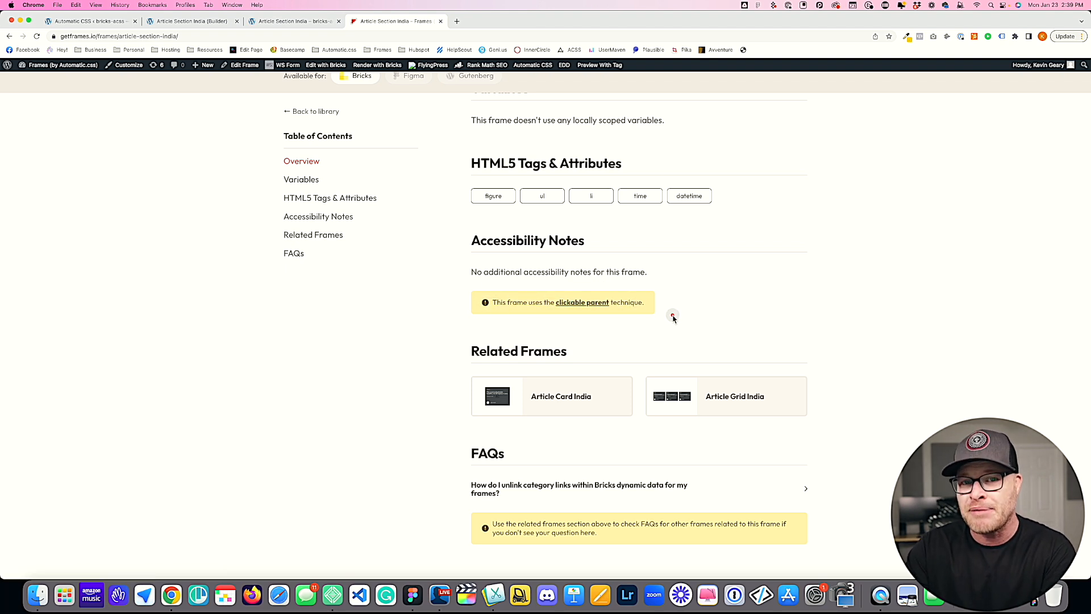
Step: Open the clickable parent article linked from the accessibility notes and read through it
click(585, 305)
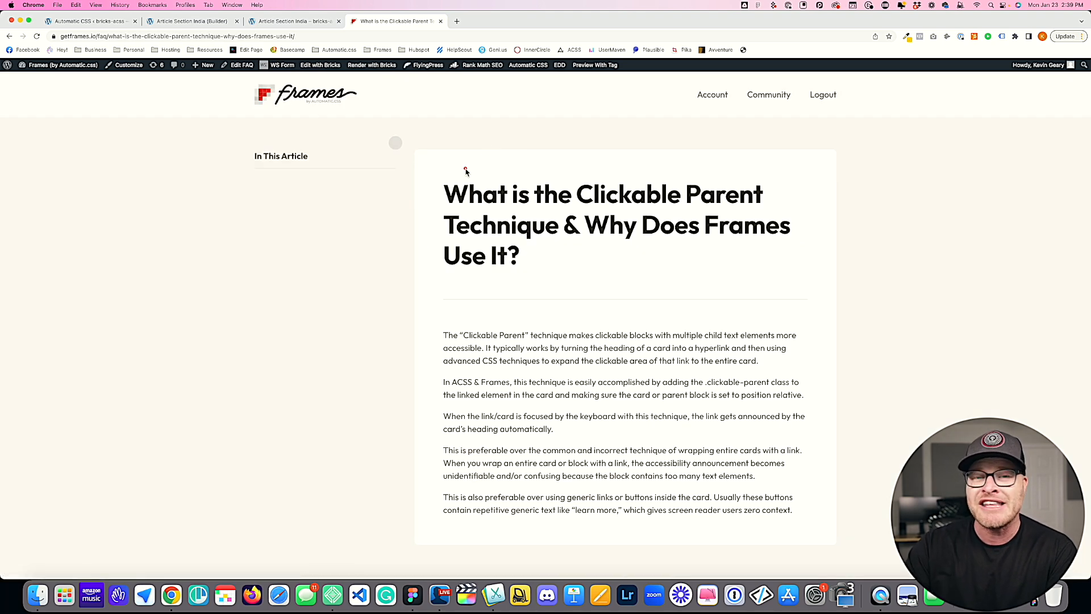
scroll(528, 244, down, 3)
scroll(529, 152, up, 3)
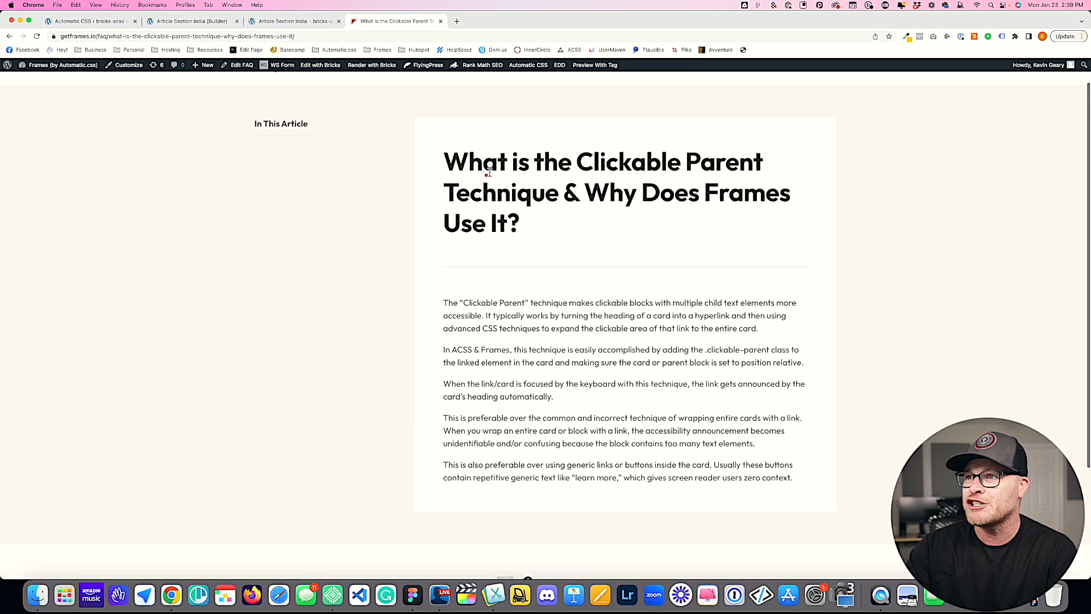
scroll(620, 335, down, 2)
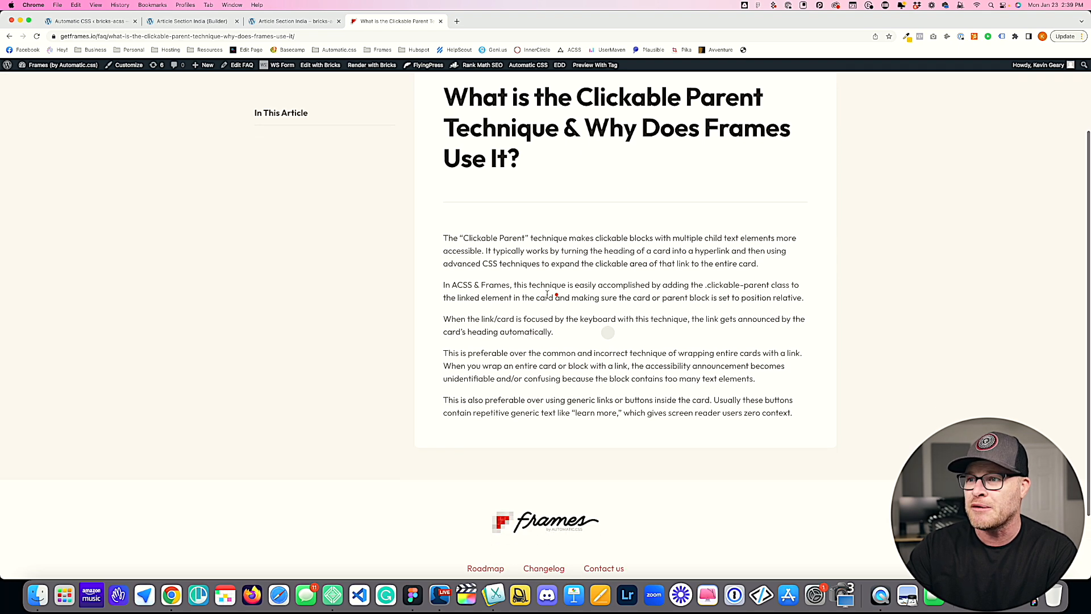
Step: Return to the Article Section India documentation and examine its related frames and FAQs
click(8, 36)
scroll(640, 266, down, 3)
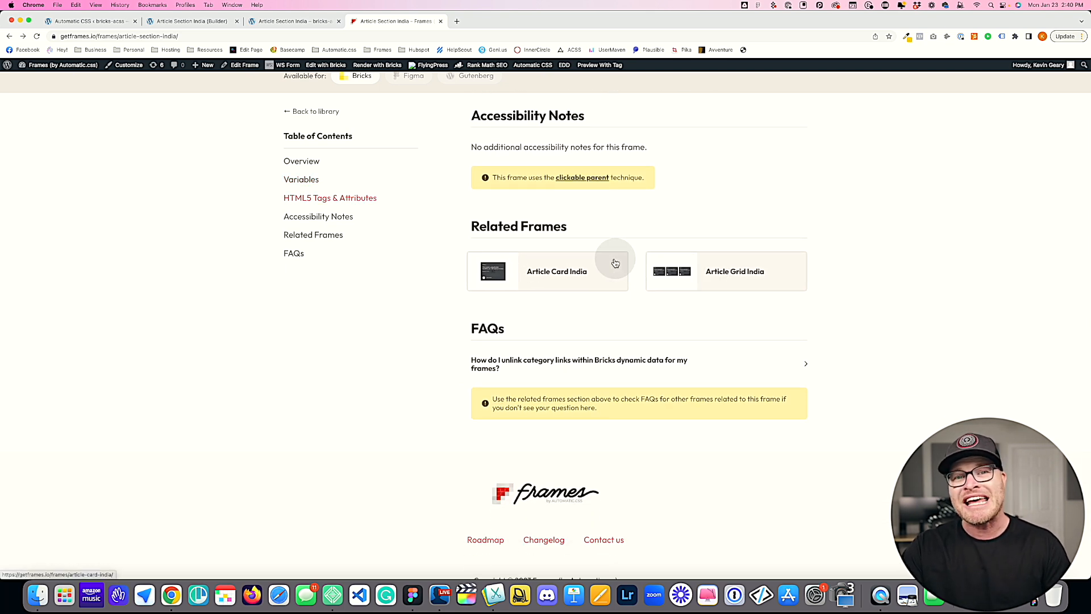
scroll(634, 260, down, 2)
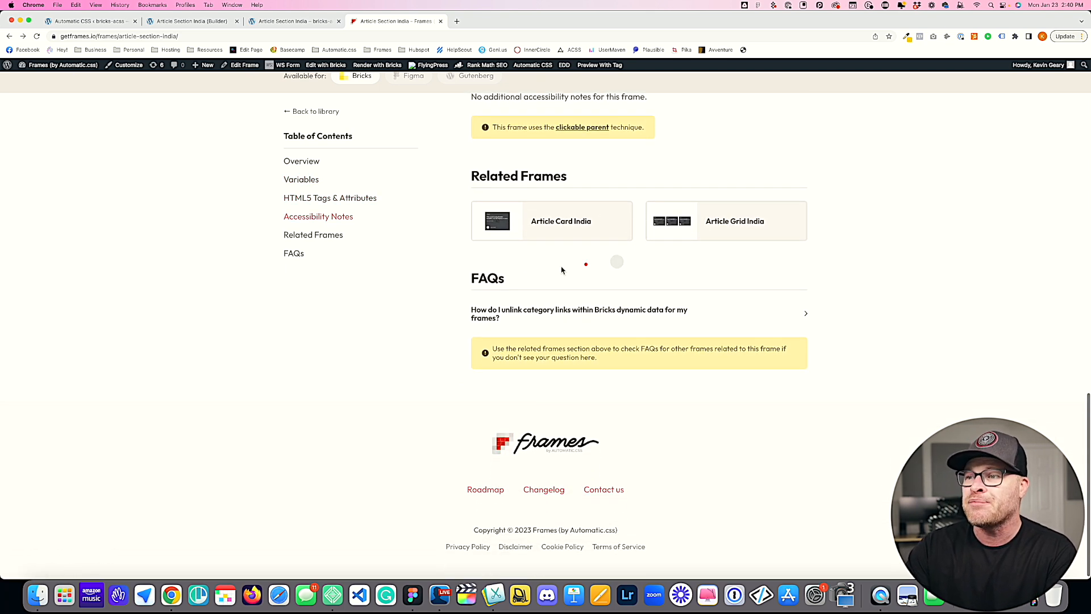
click(540, 283)
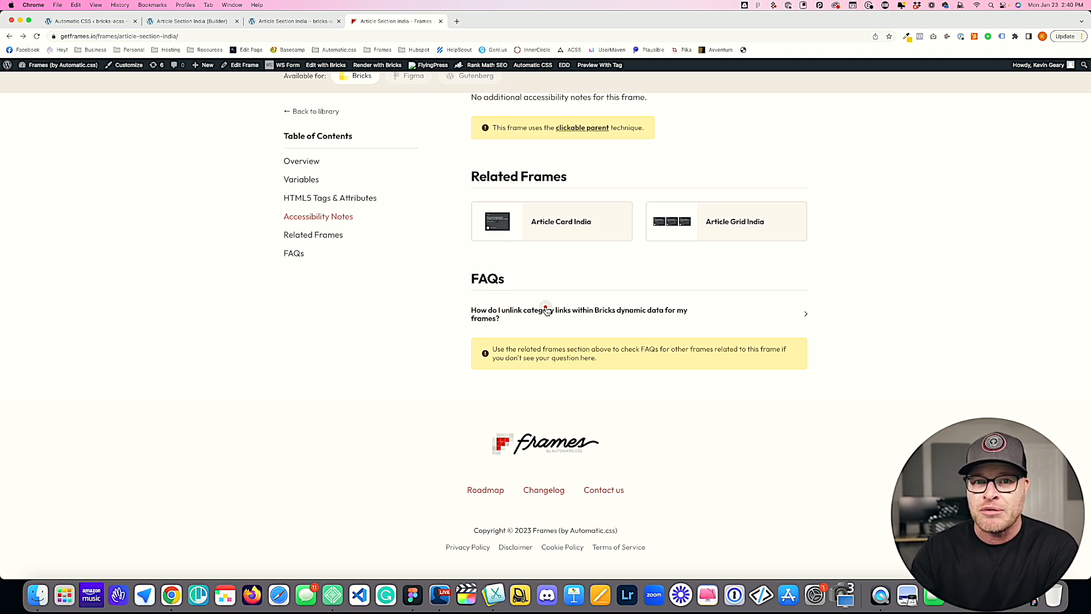
Step: Look over the frame's preview and documentation sections again, and open the related Article Card India frame
scroll(546, 310, up, 8)
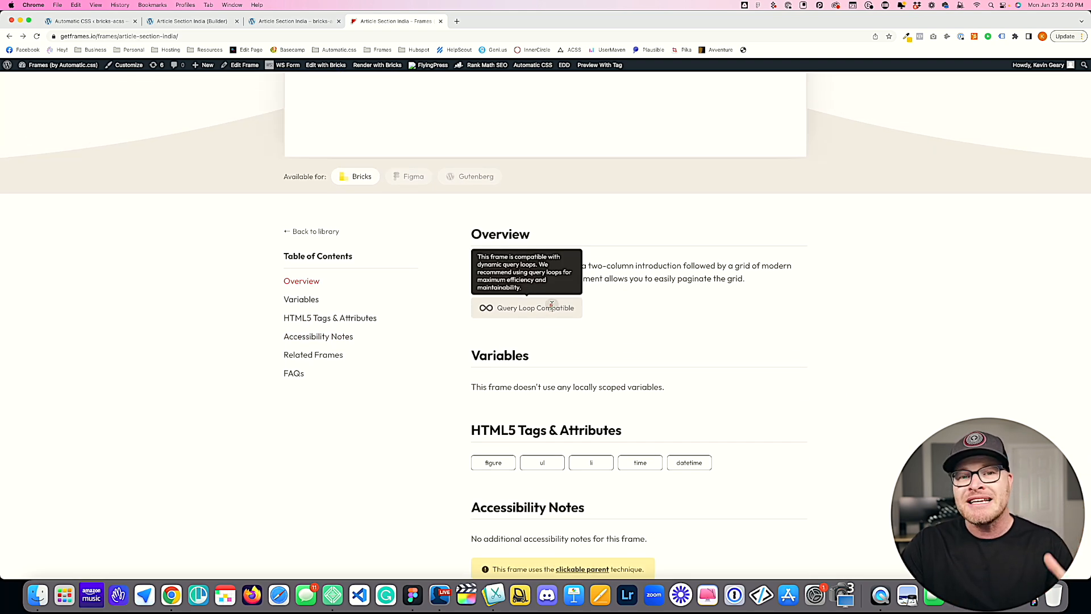
scroll(546, 336, up, 10)
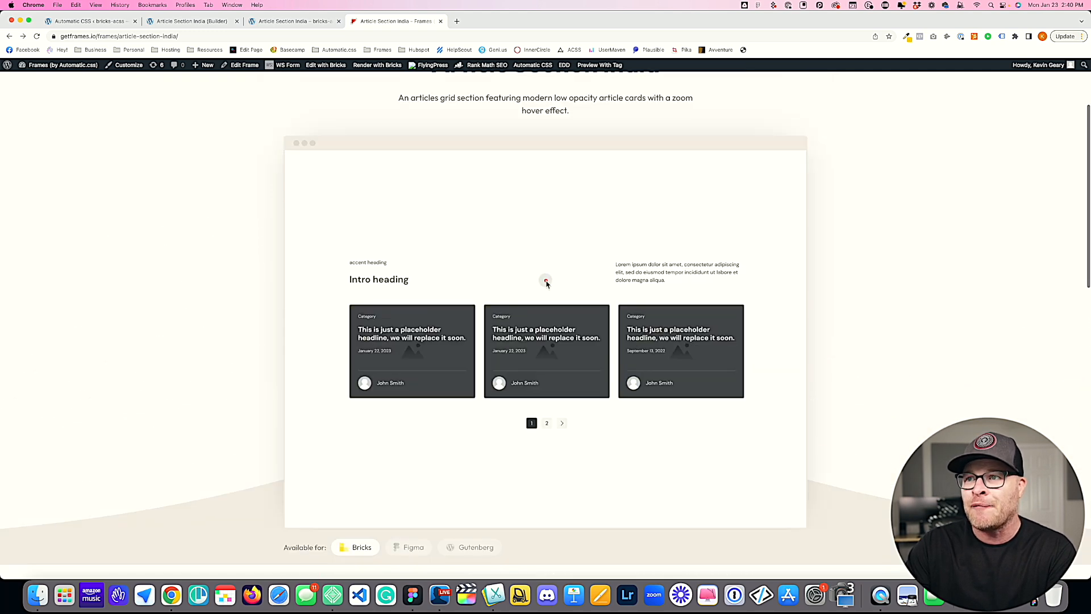
scroll(423, 259, down, 10)
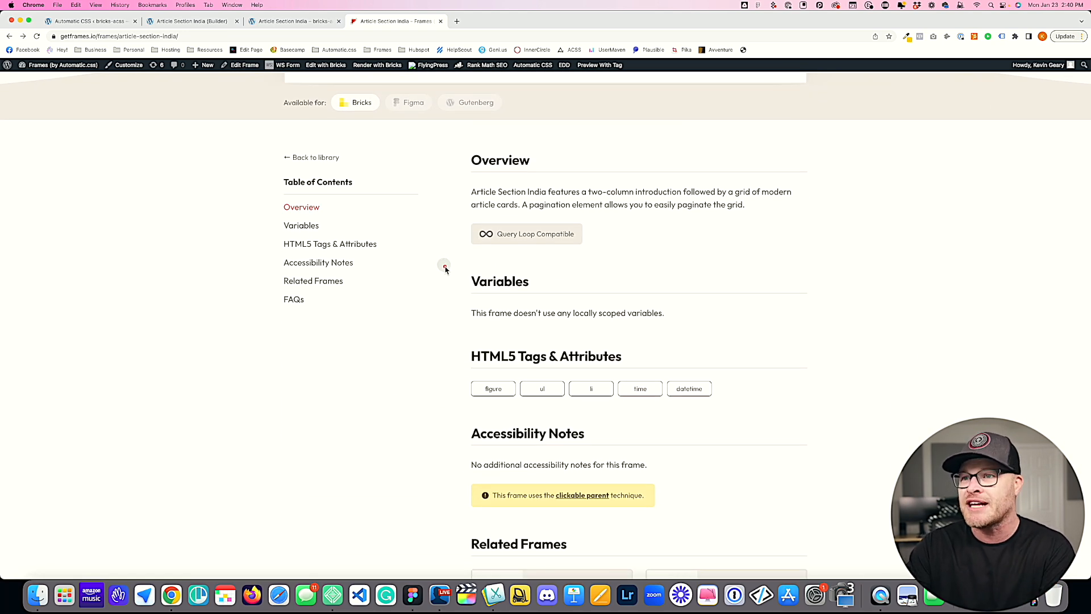
scroll(444, 267, down, 7)
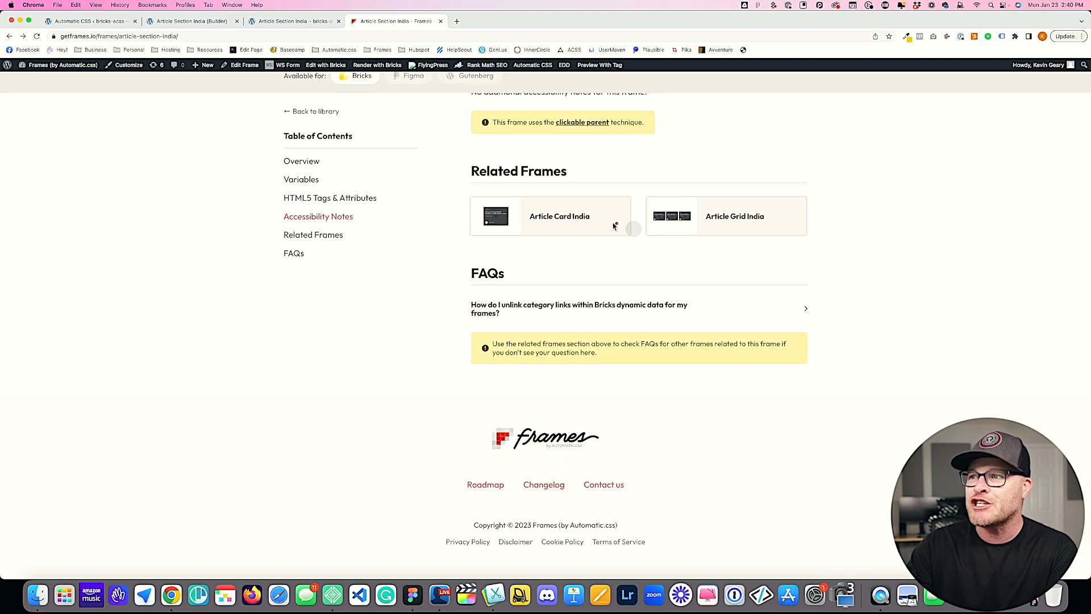
scroll(606, 227, up, 17)
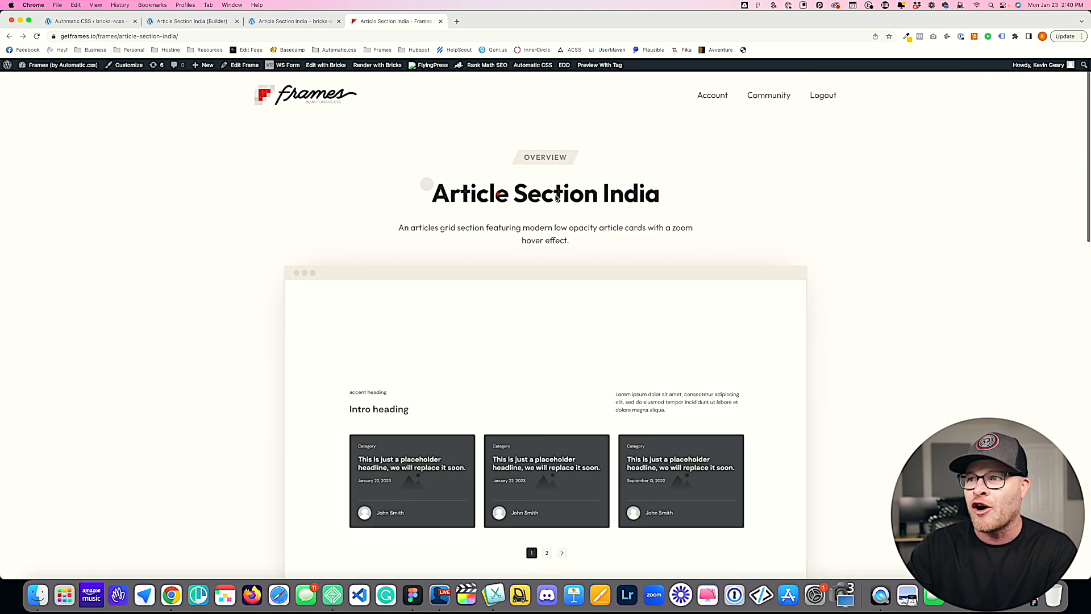
scroll(554, 199, down, 5)
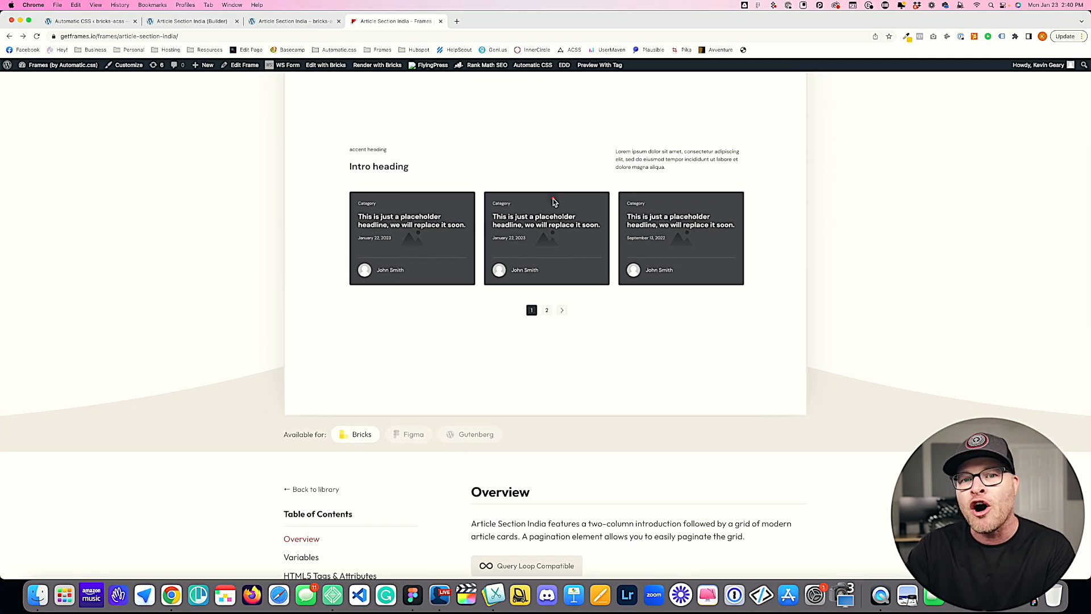
scroll(575, 263, down, 8)
scroll(574, 263, down, 2)
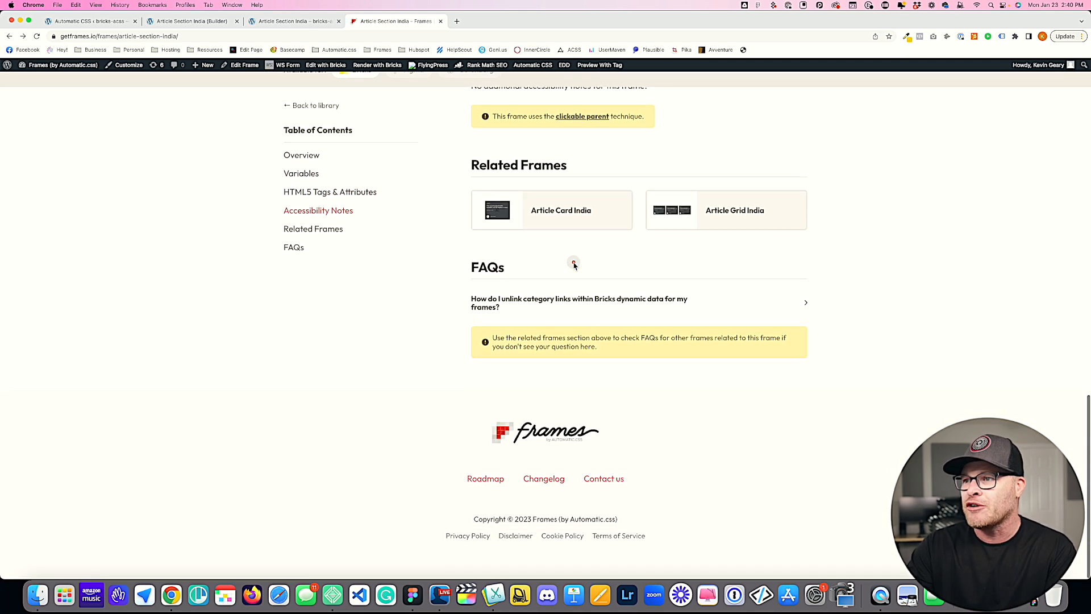
click(557, 220)
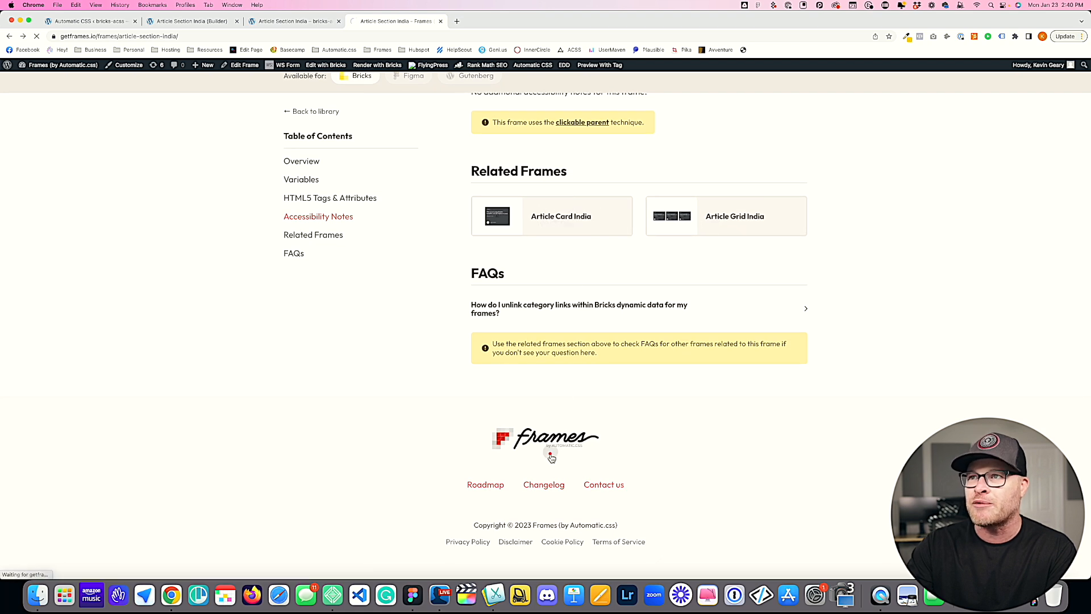
Step: Examine the Article Card India frame's preview, overview and locally scoped variables, including the footer divider variables
scroll(546, 224, down, 3)
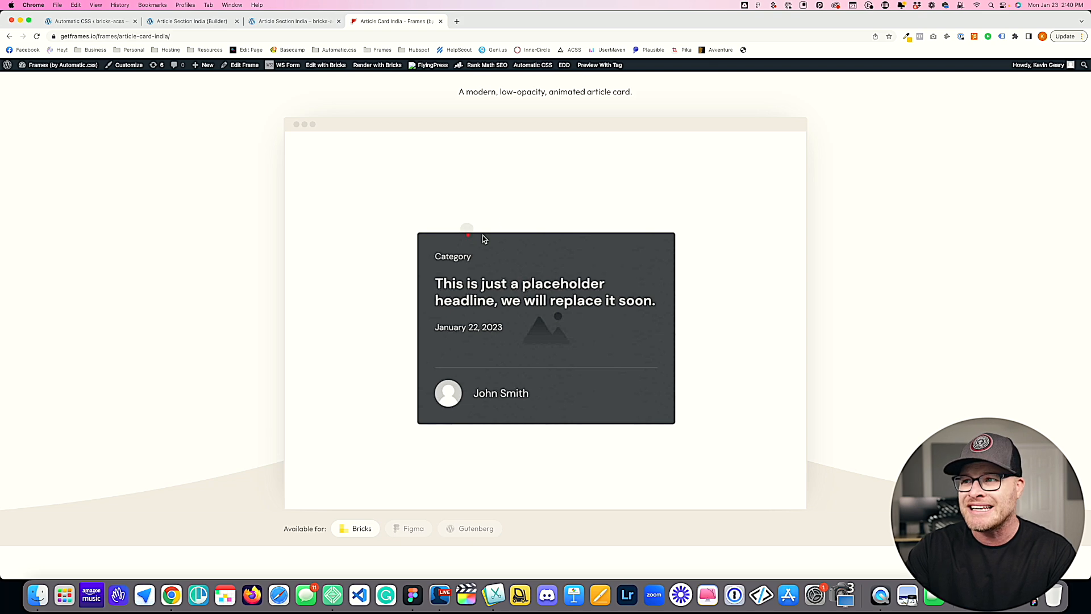
scroll(514, 279, down, 7)
scroll(514, 276, down, 4)
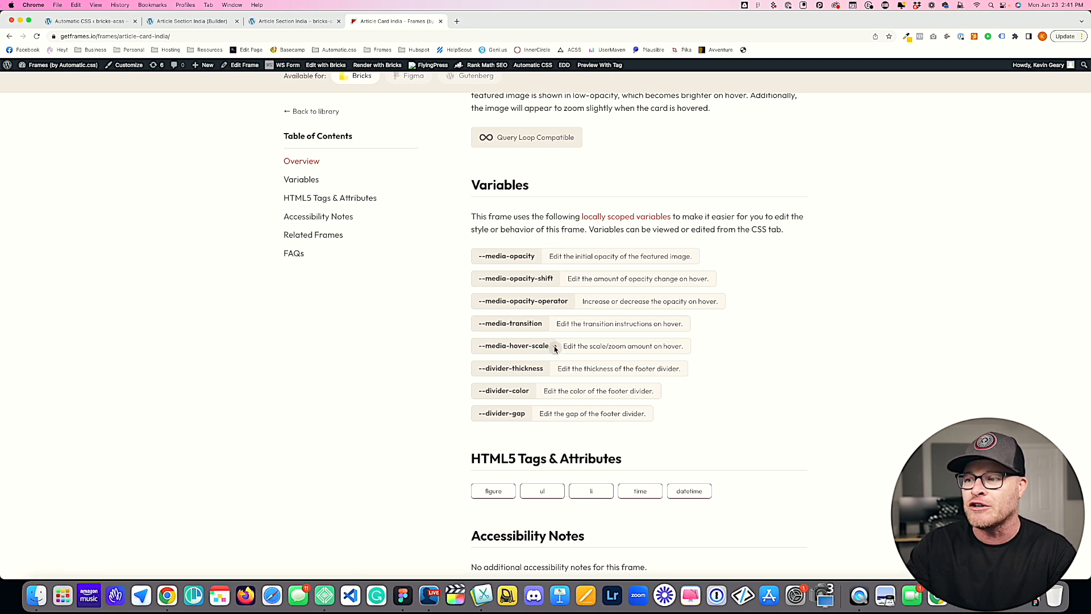
scroll(553, 348, down, 2)
scroll(552, 348, down, 5)
scroll(552, 348, up, 10)
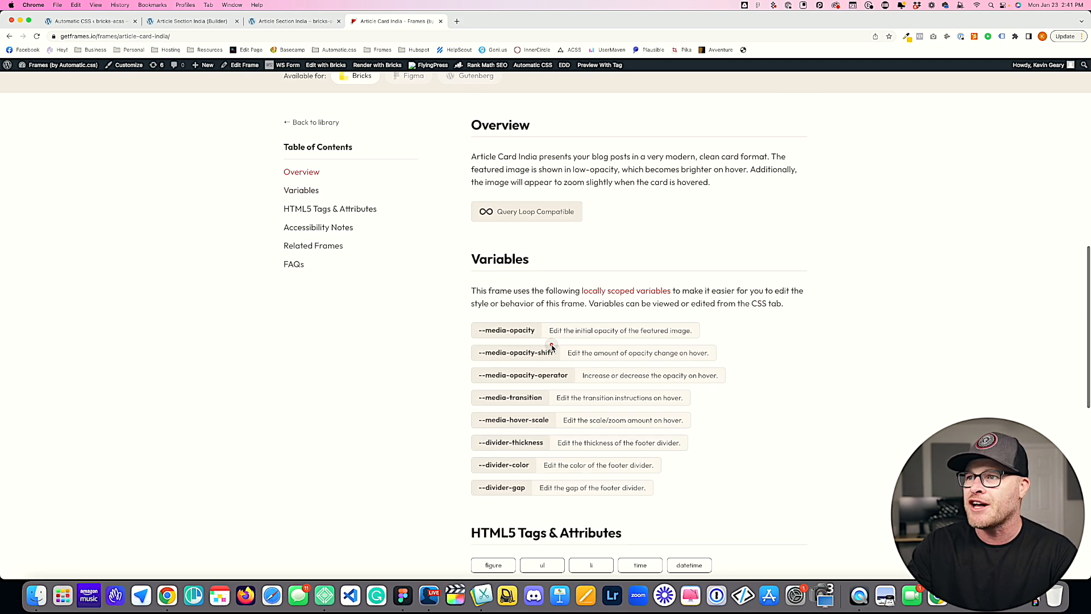
scroll(552, 348, down, 1)
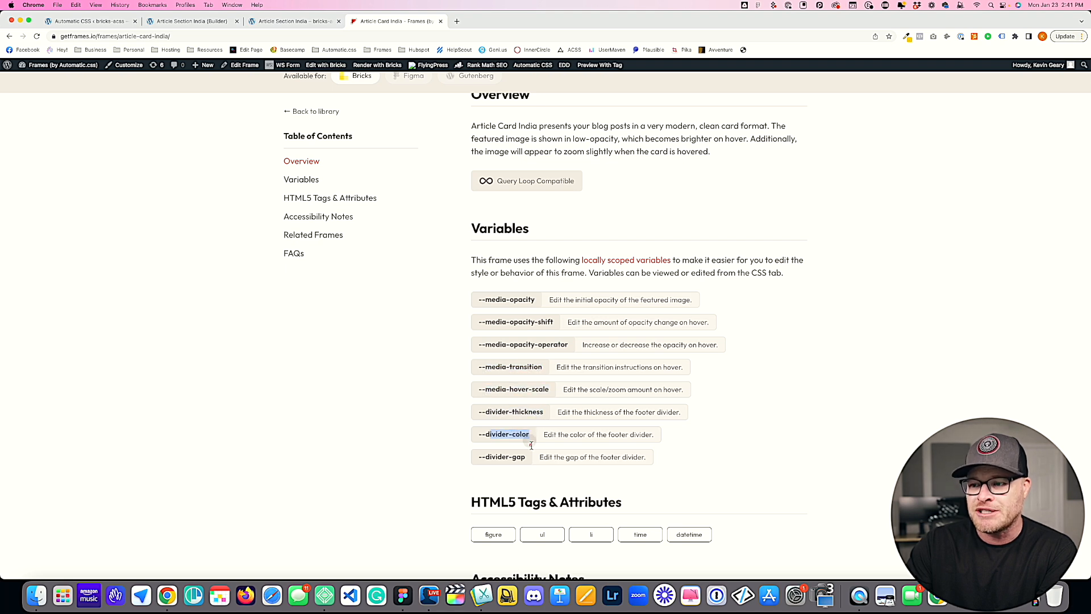
click(540, 463)
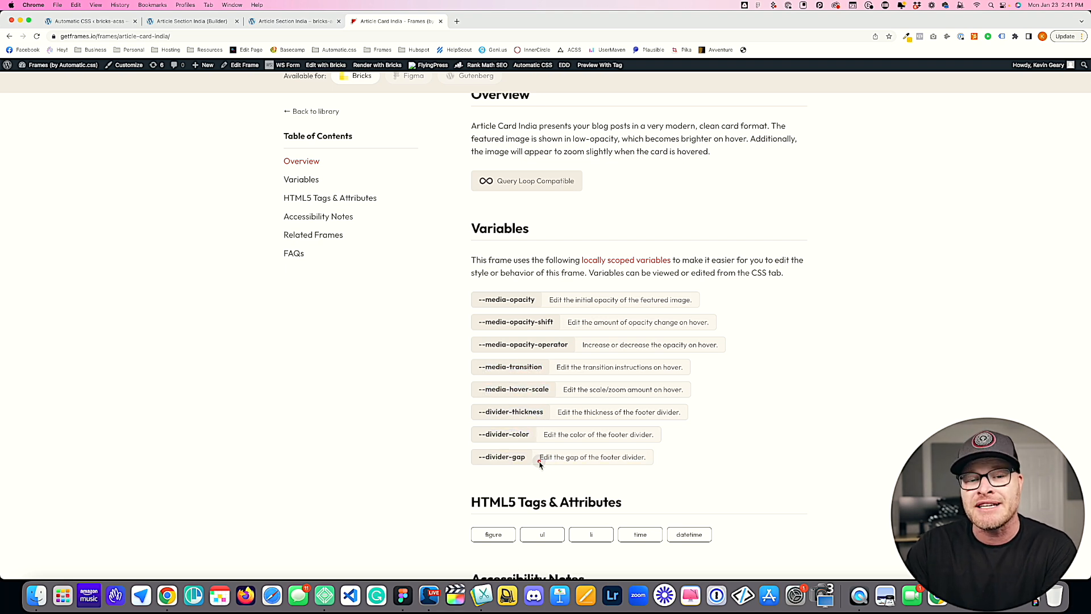
Step: Return to the Article Section India builder and open the custom CSS of the Article Card India element
click(275, 23)
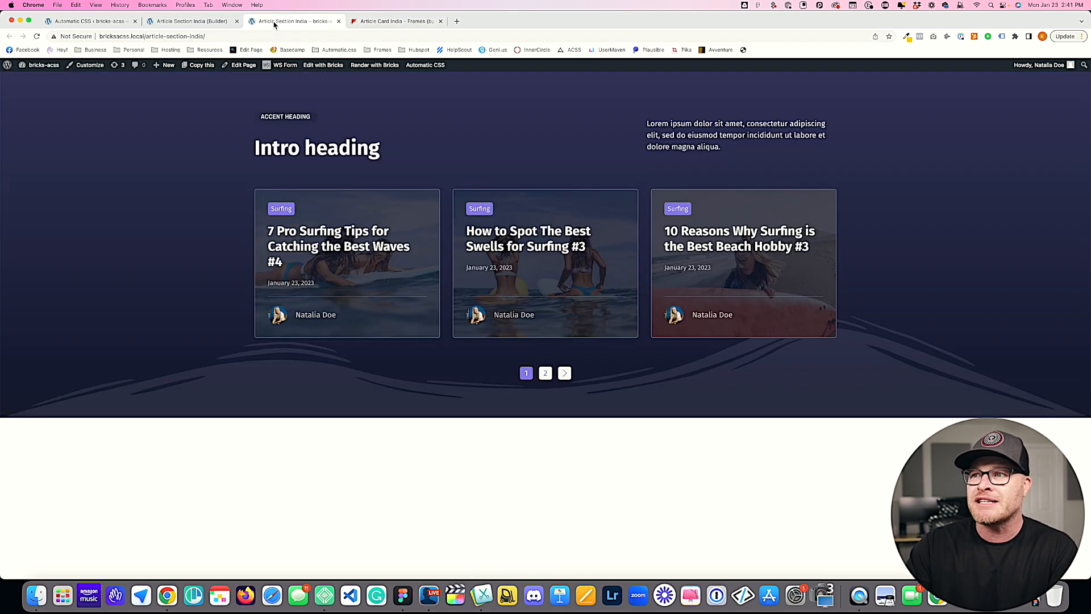
click(202, 23)
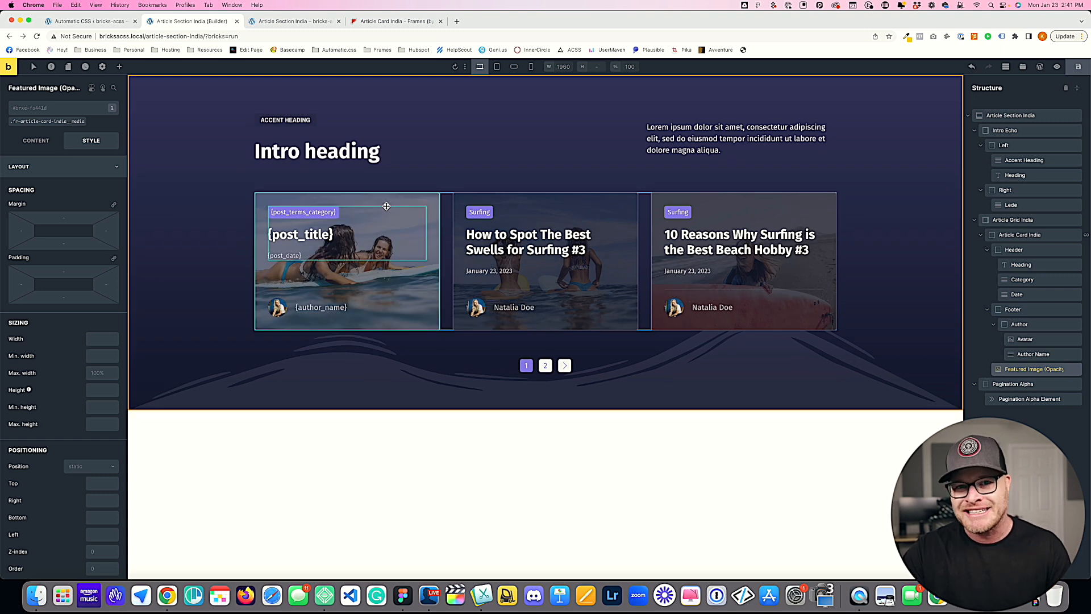
click(1021, 237)
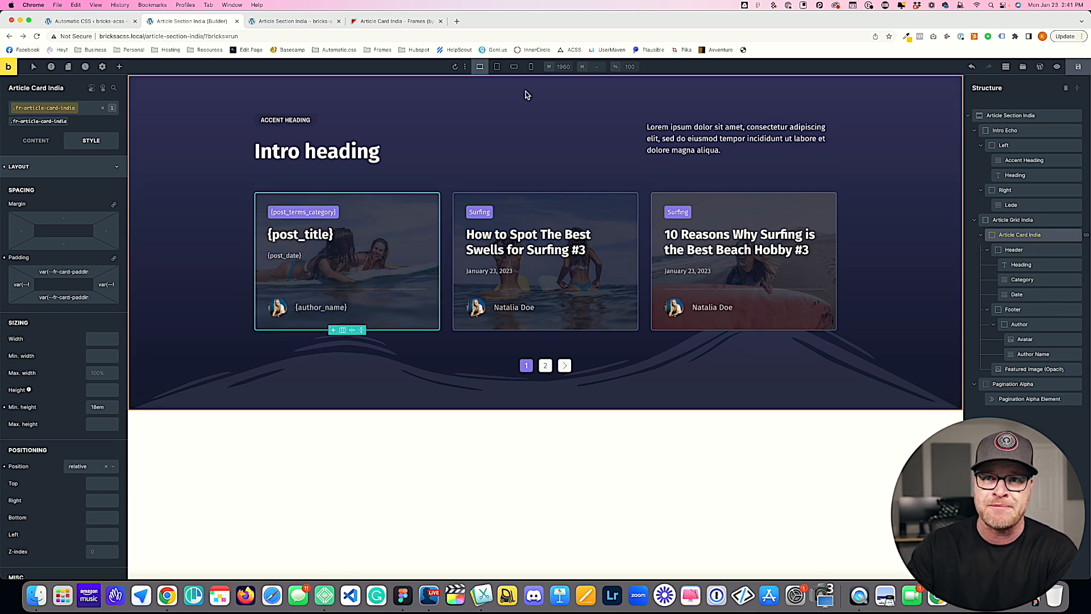
click(78, 168)
click(51, 317)
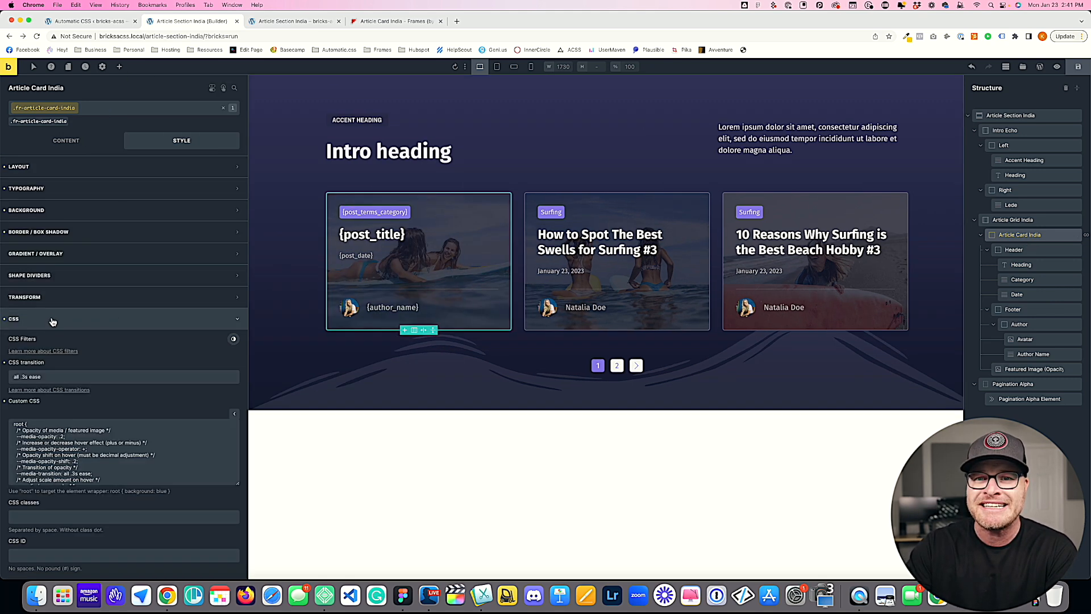
scroll(127, 377, down, 3)
Step: Examine the root variables in the card's custom CSS, especially the comments on the hover opacity operator and shift
drag(206, 464, 24, 341)
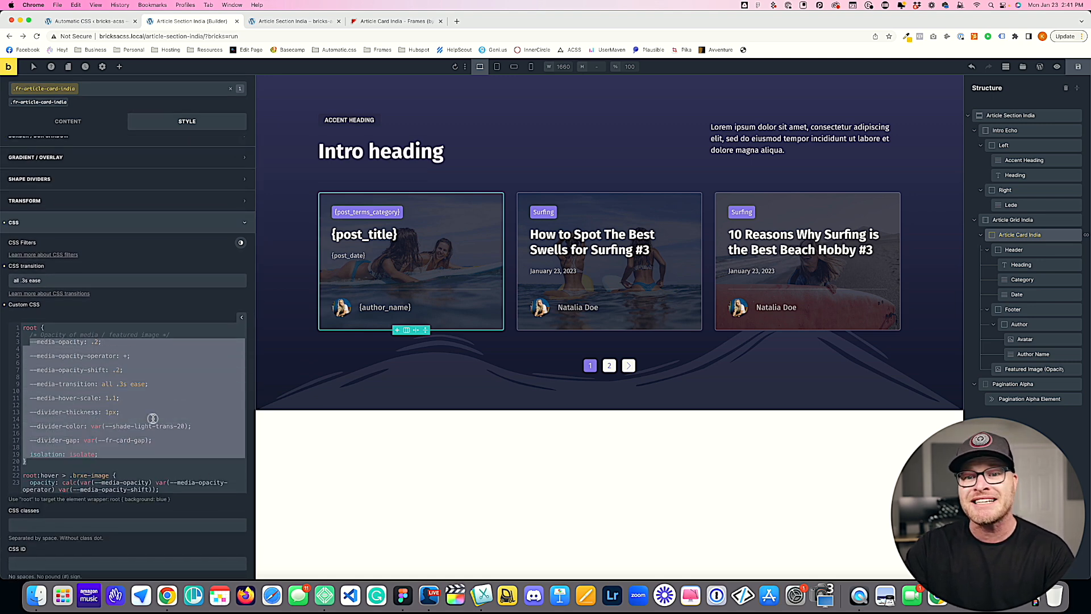
click(153, 418)
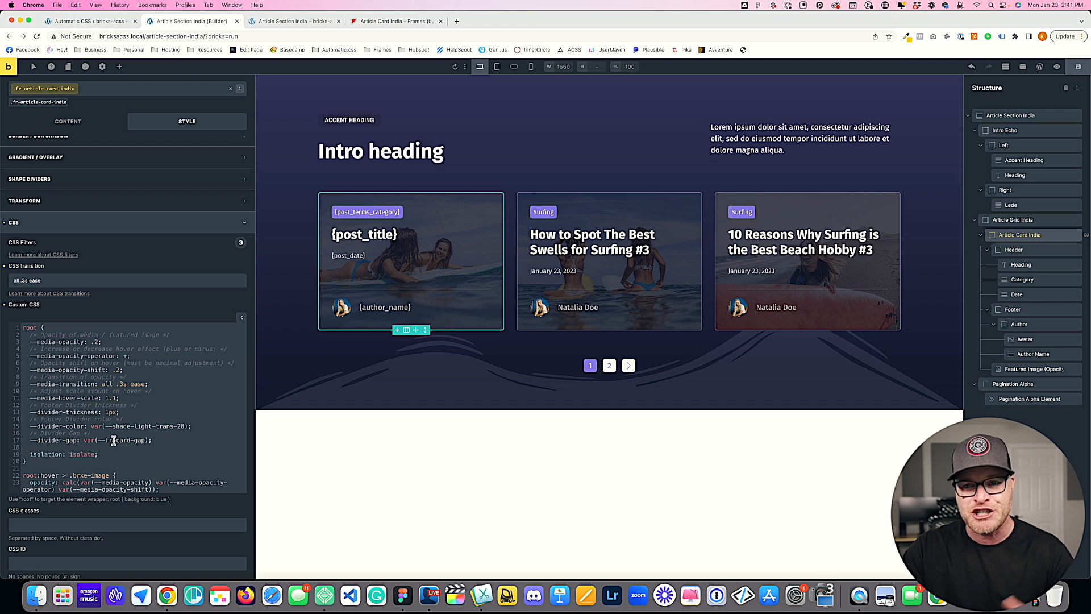
drag(228, 349, 44, 351)
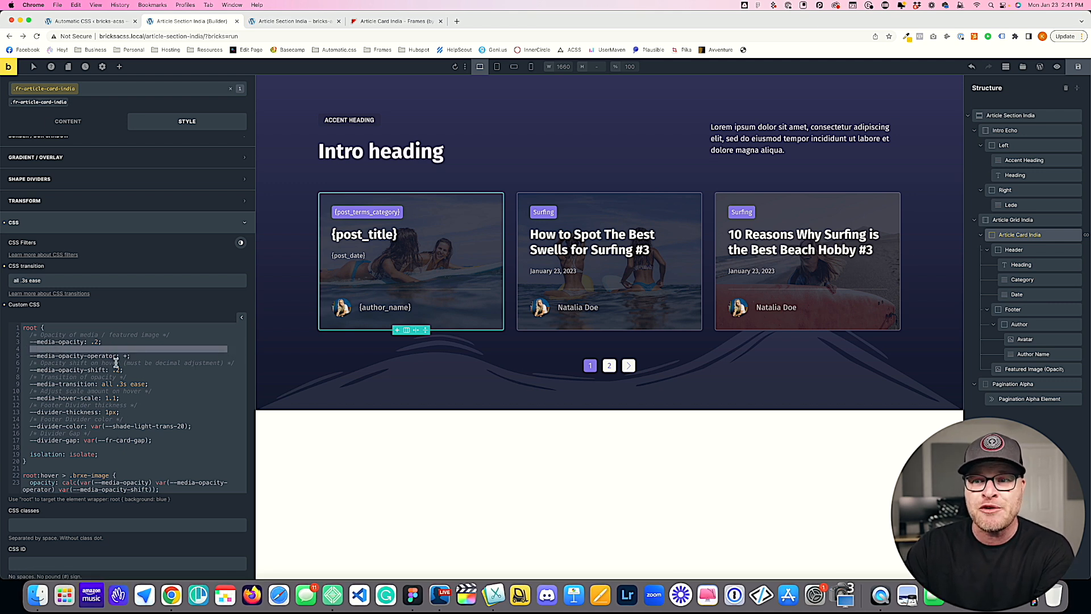
drag(243, 362, 62, 369)
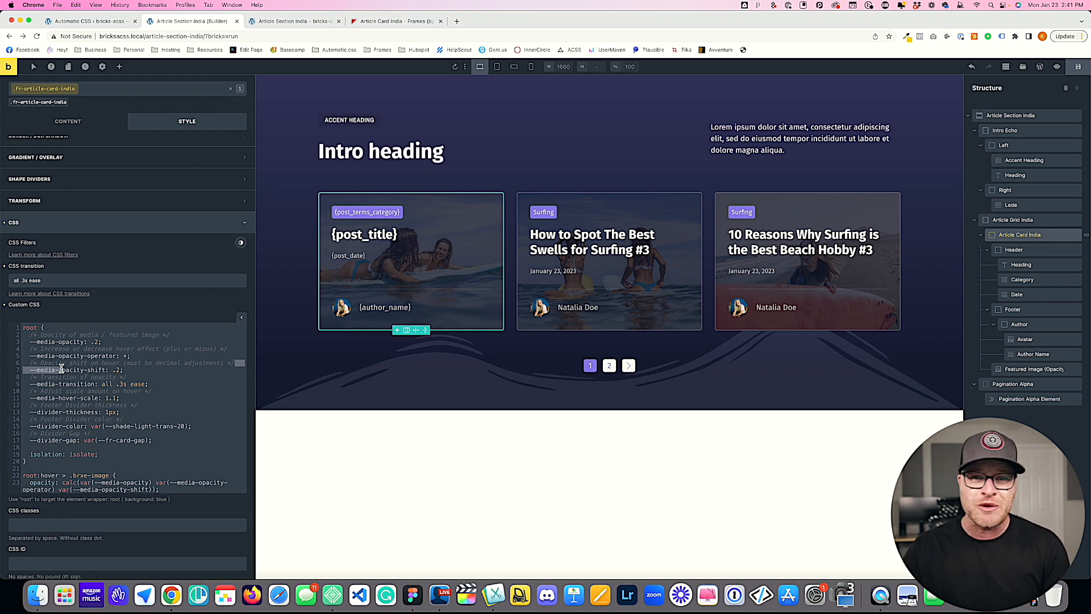
click(148, 370)
drag(30, 349, 227, 349)
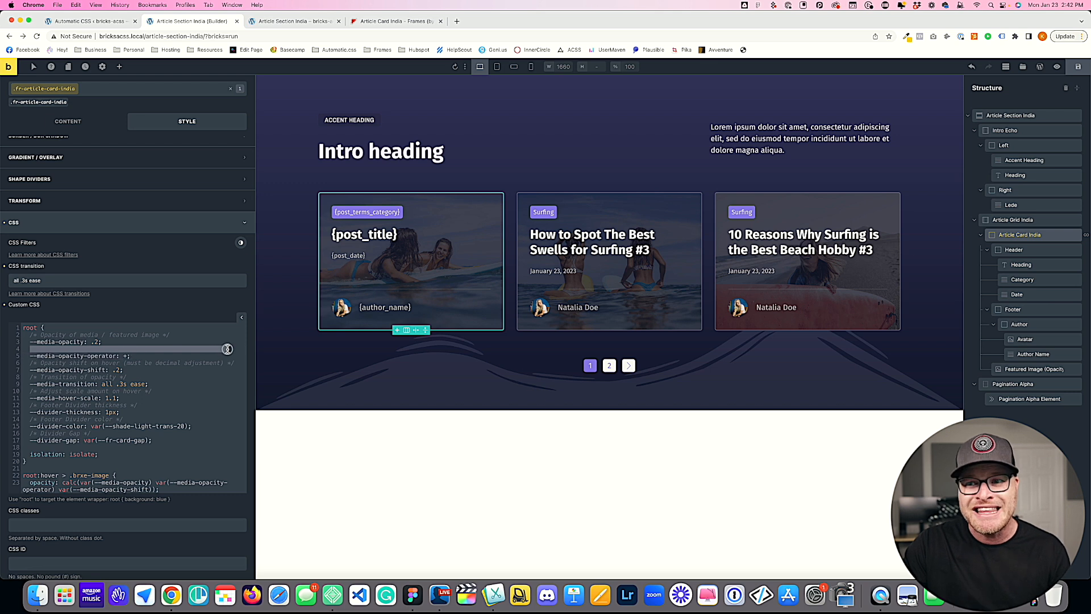
click(229, 349)
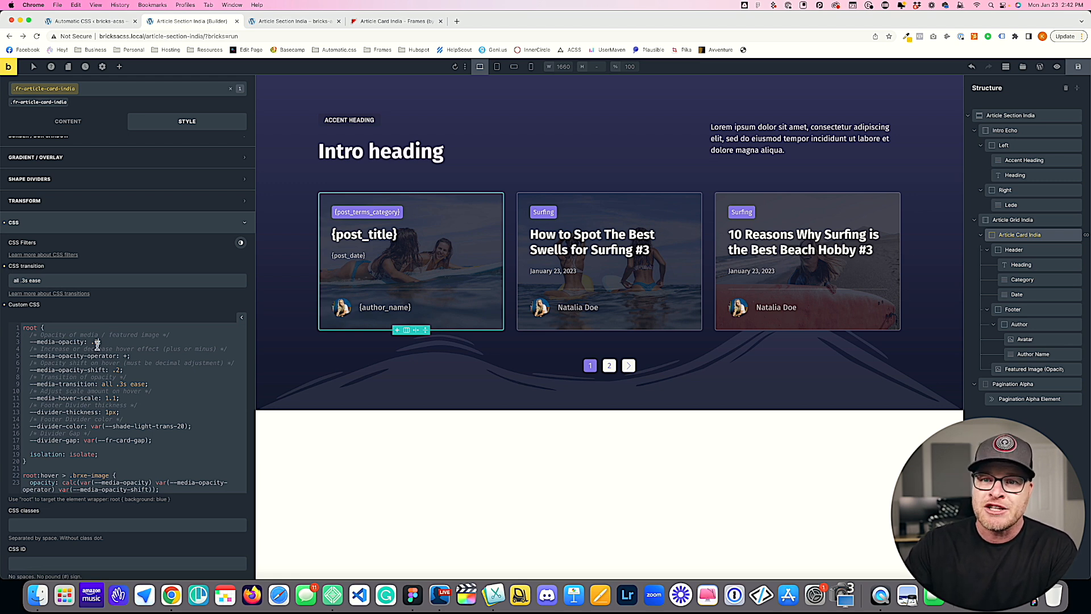
Step: Try a --media-opacity of .4 in the card's custom CSS and set it to .3
key(BackSpace)
text(4)
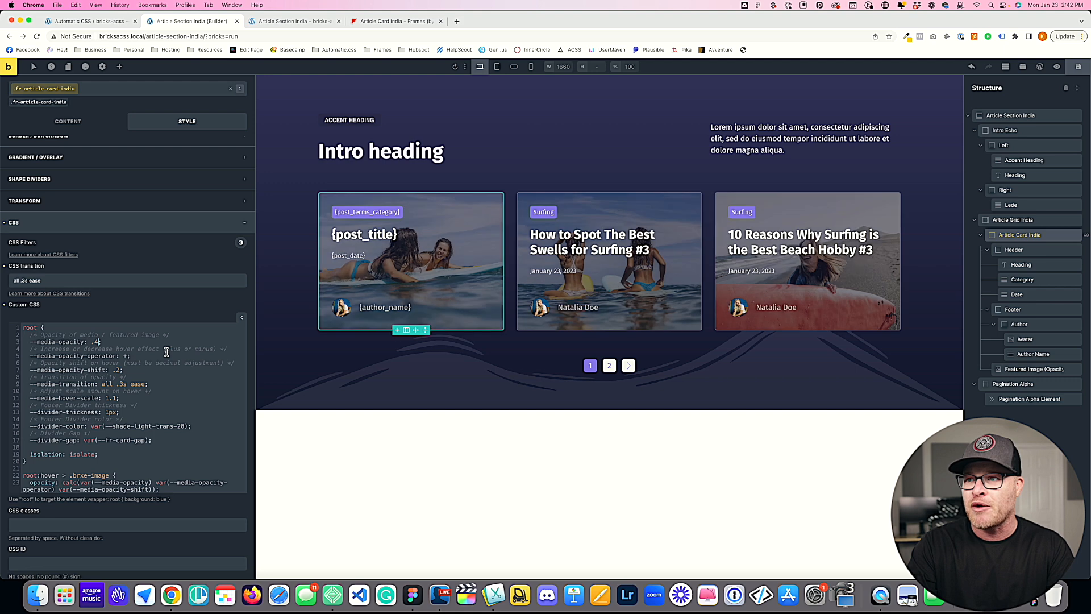
key(BackSpace)
text(6)
text(3)
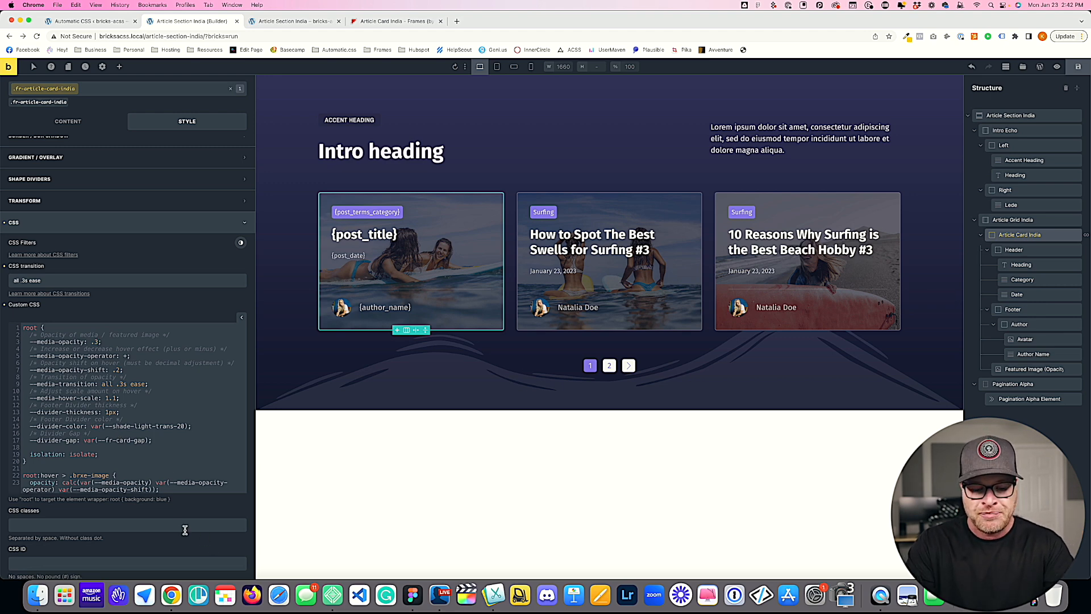
Step: Try --media-opacity values such as .7, .7567 and 1 on the cards, and return it to .3
key(BackSpace)
text(7)
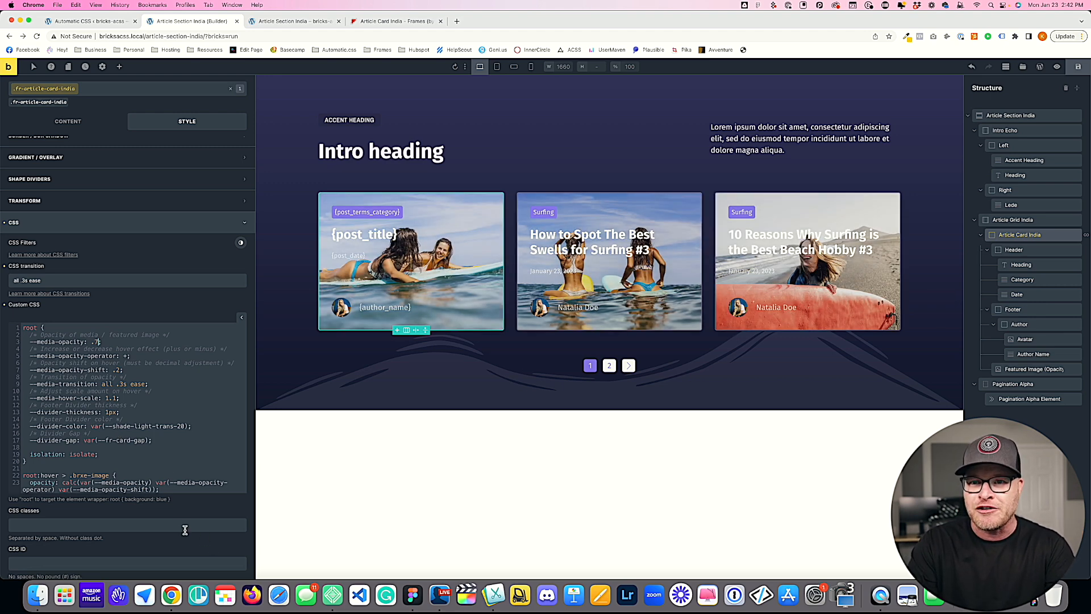
text(567)
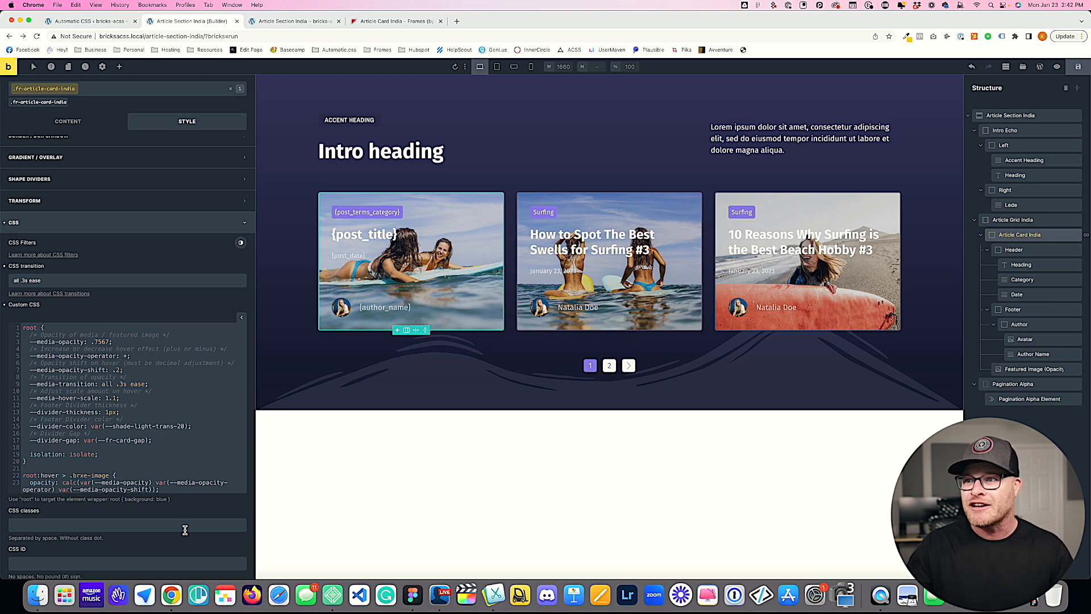
key(BackSpace)
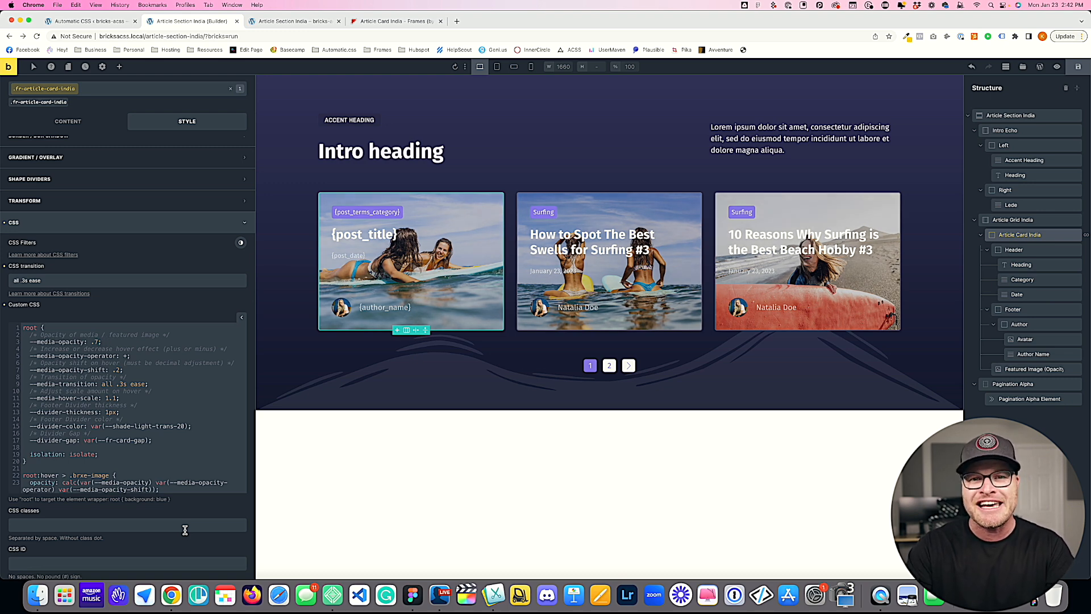
key(BackSpace)
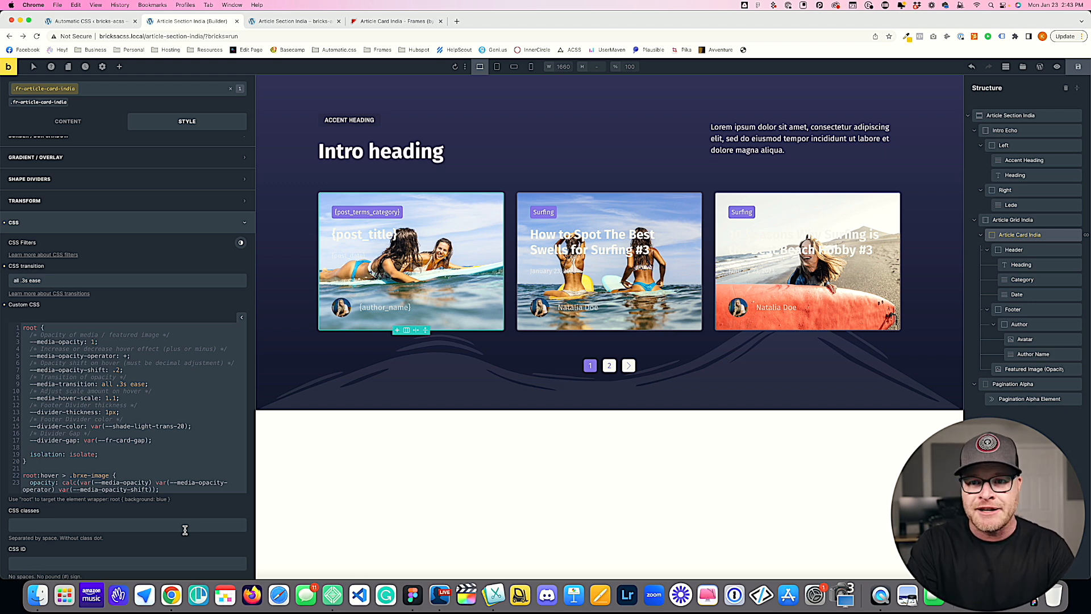
text(3)
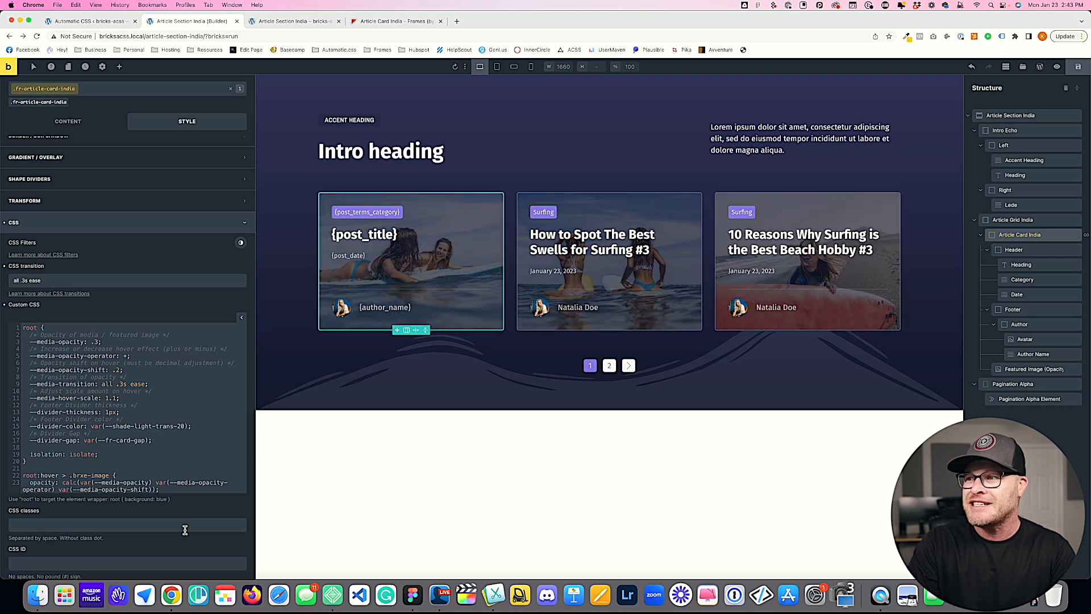
key(BackSpace)
text(2)
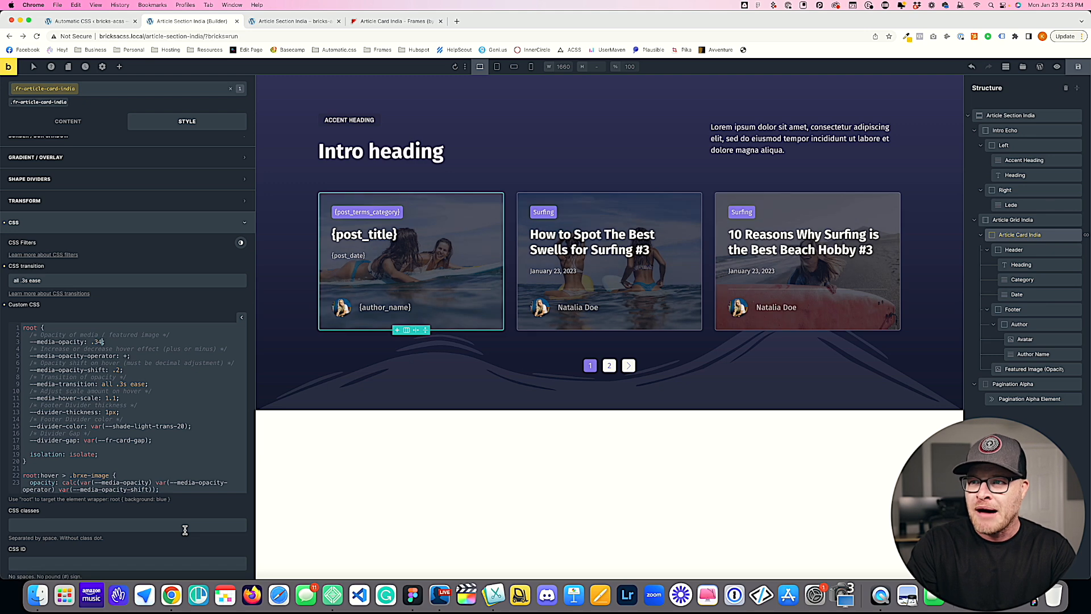
key(BackSpace)
text(4)
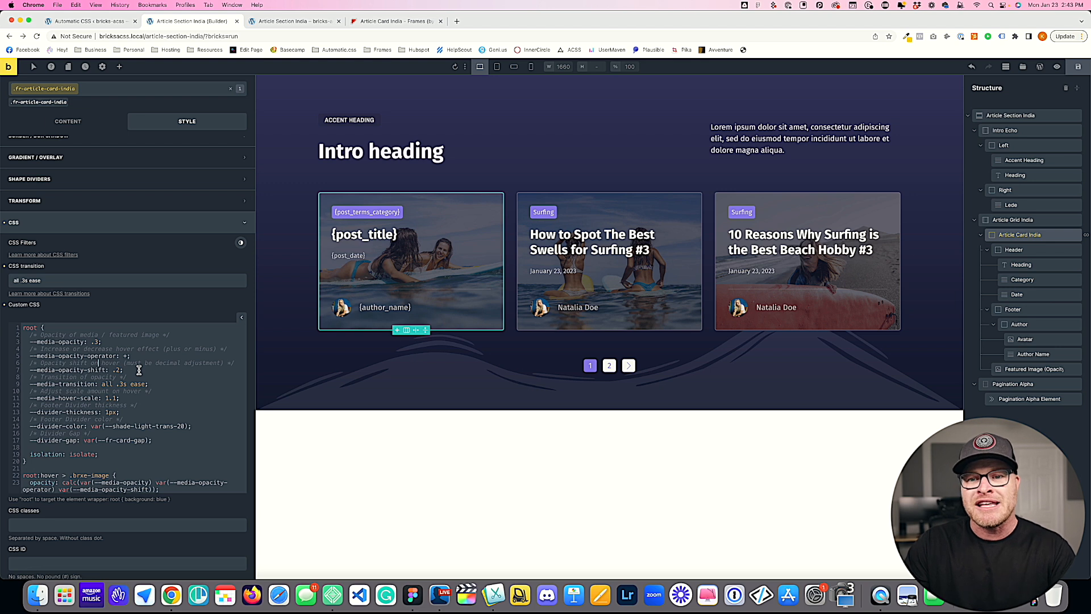
Step: Try a minus --media-opacity-operator with a .1 shift, and set the operator to + and --media-opacity-shift to .3
drag(138, 370, 32, 371)
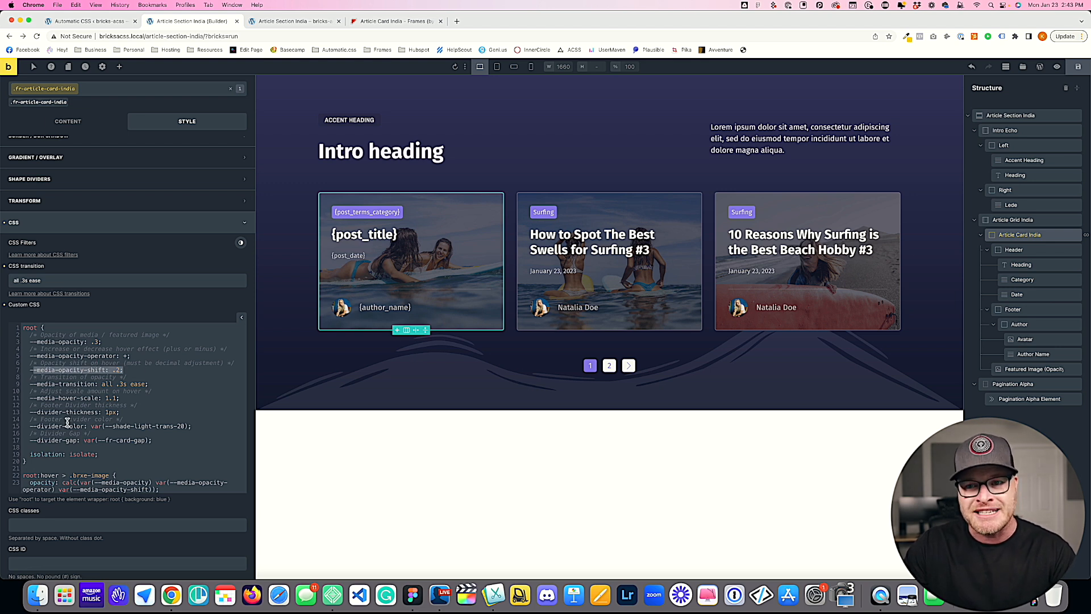
mouse_move(132, 356)
mouse_down()
mouse_move(37, 349)
mouse_move(199, 349)
mouse_move(143, 349)
mouse_up()
click(192, 351)
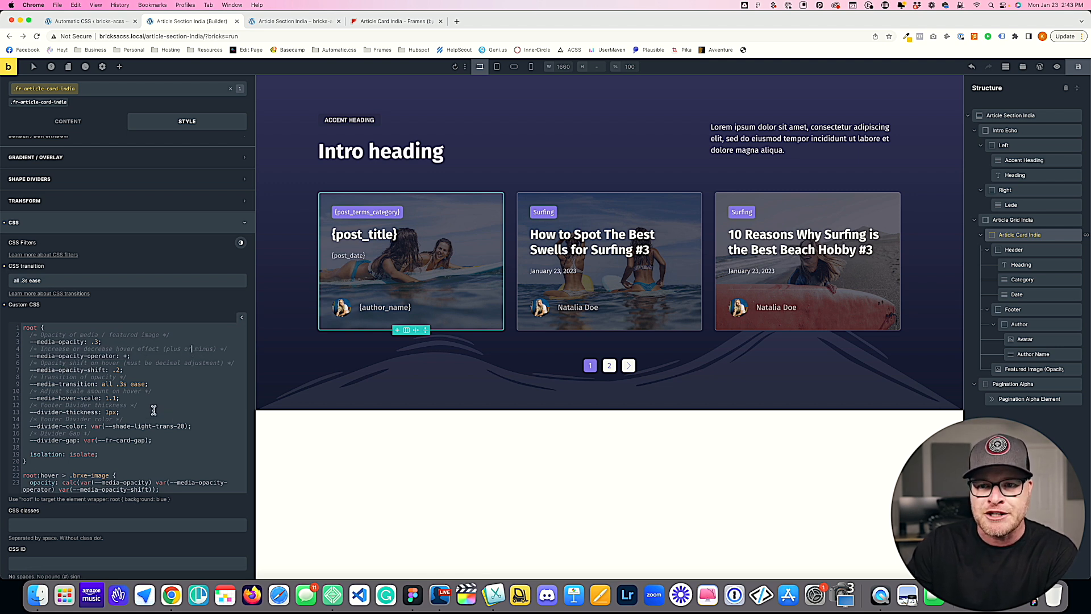
drag(35, 364, 196, 364)
click(198, 364)
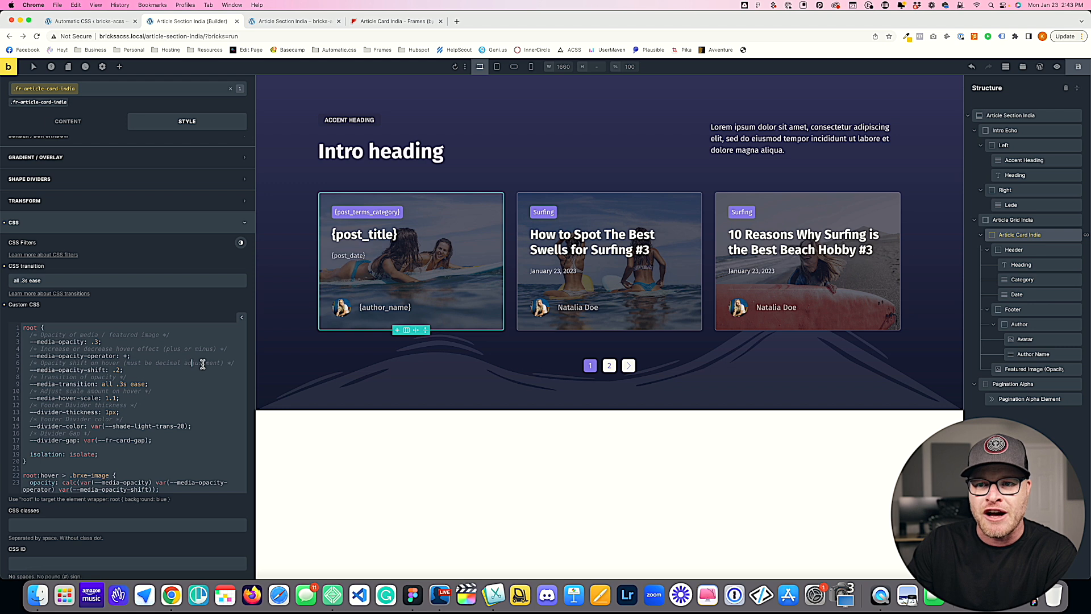
click(119, 370)
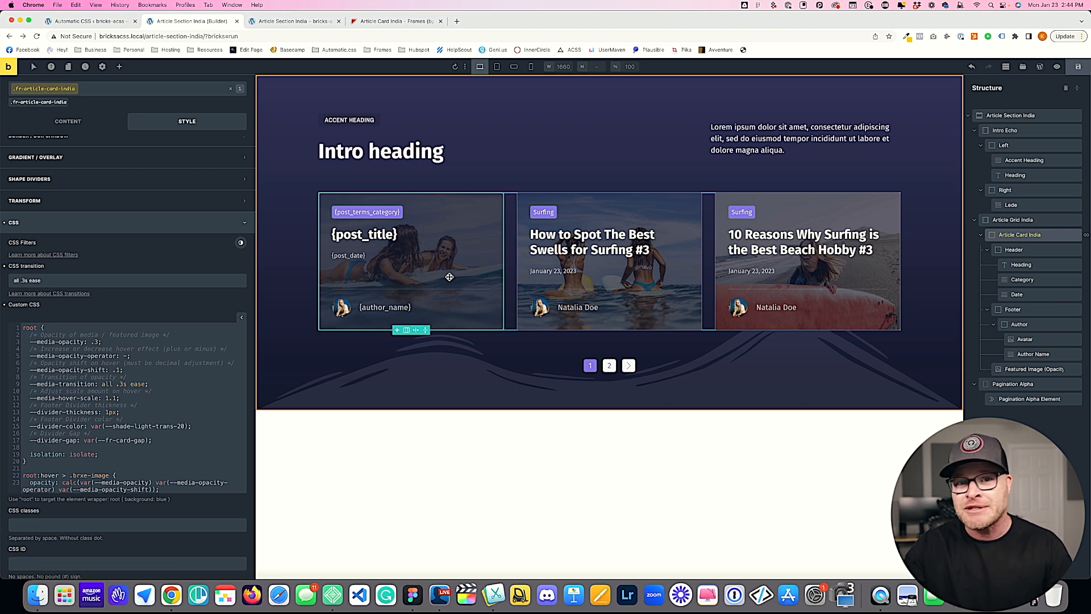
click(127, 356)
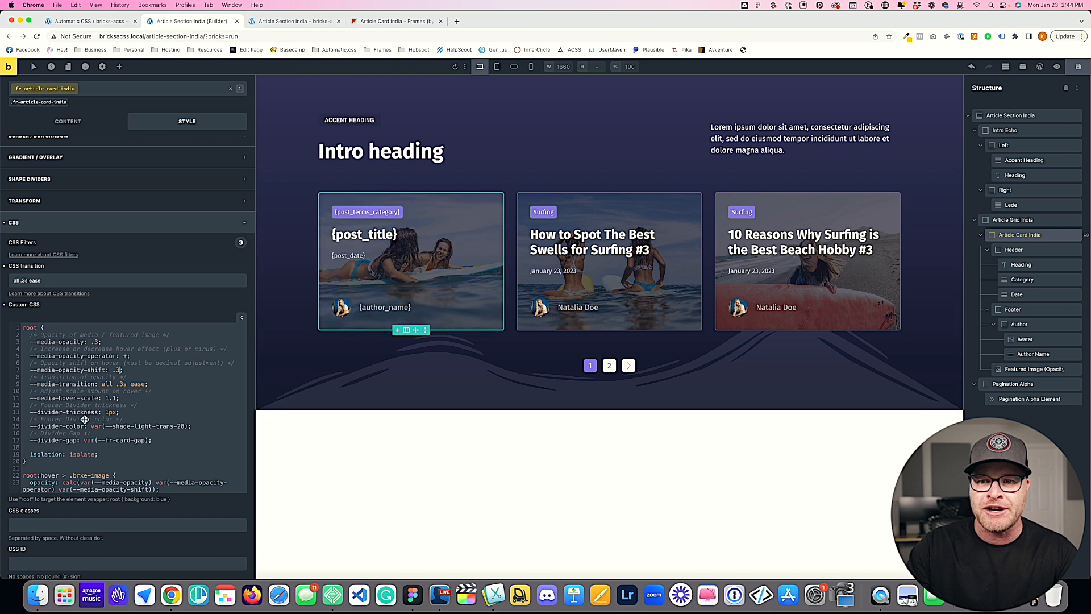
Step: Review the --media-transition value, try a --media-hover-scale of 1.5, and restore the scale to 1.1
click(121, 385)
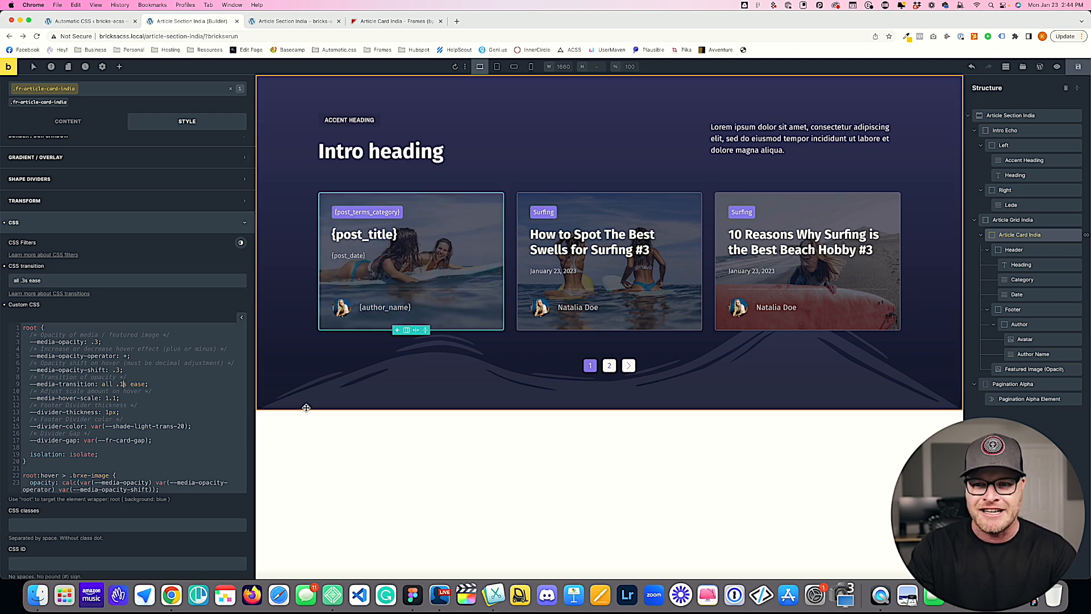
double_click(137, 384)
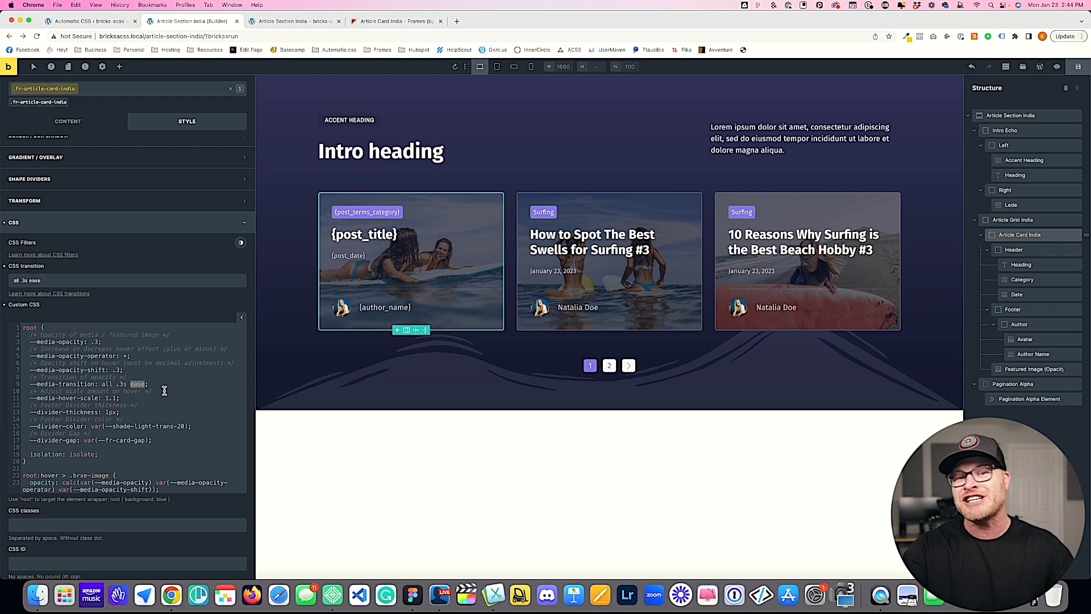
click(58, 398)
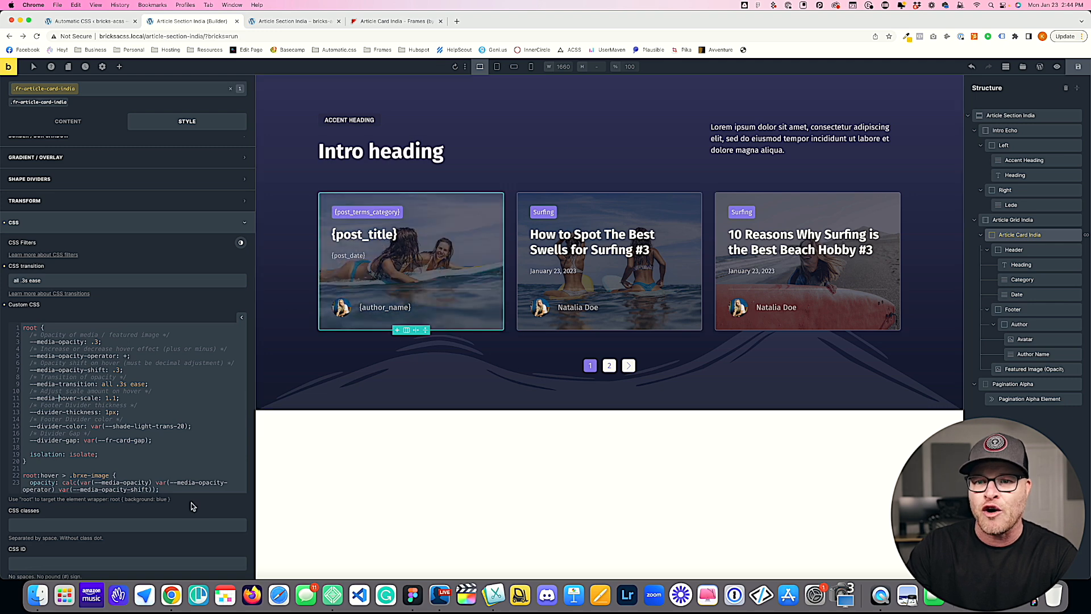
click(118, 399)
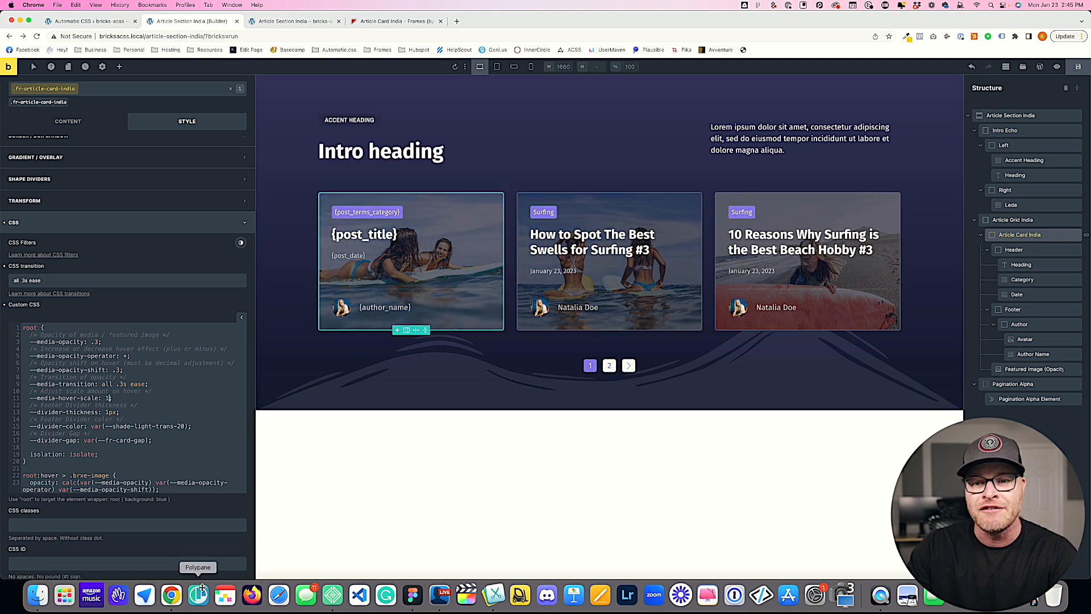
text(.5)
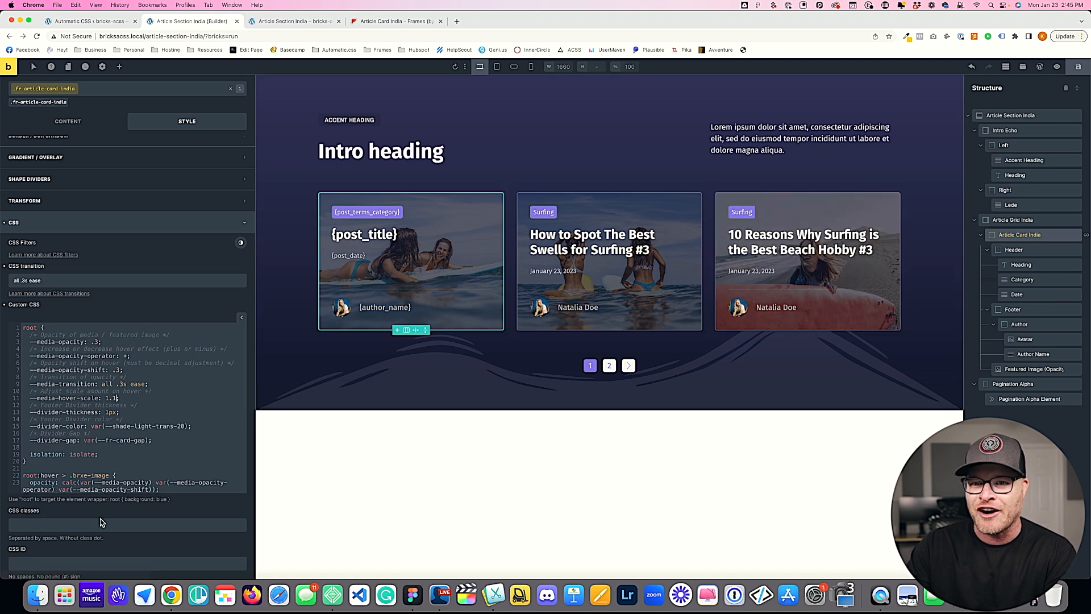
Step: Examine the --divider-color declaration in the card's custom CSS
drag(112, 427, 173, 424)
click(182, 457)
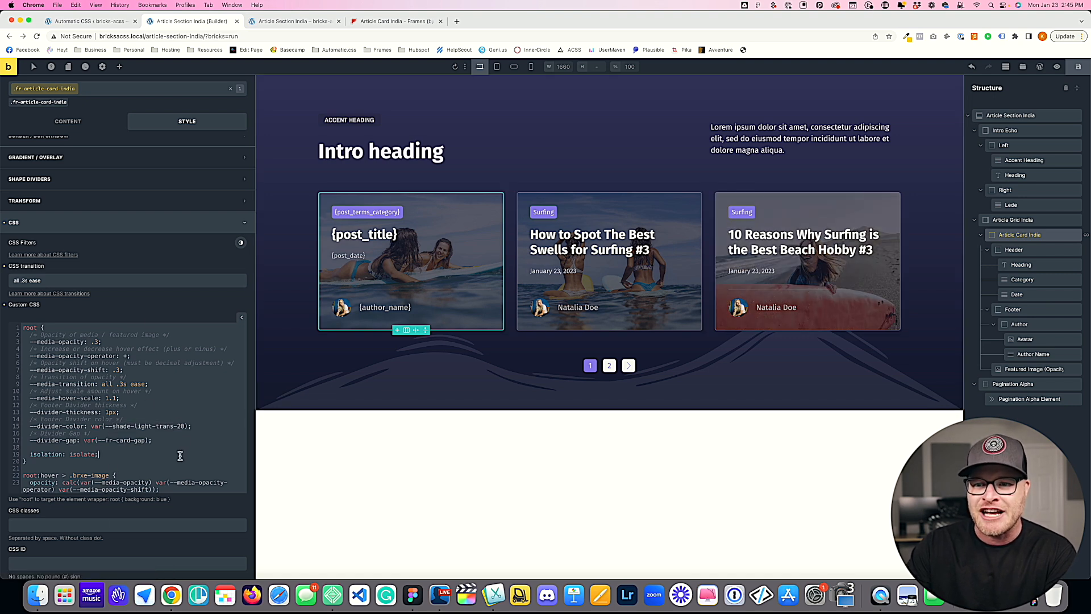
Step: Set the card's --divider-color to var(--action-light-trans-20), try a --divider-thickness of 5px, and restore the thickness to 1px
double_click(123, 427)
text(action)
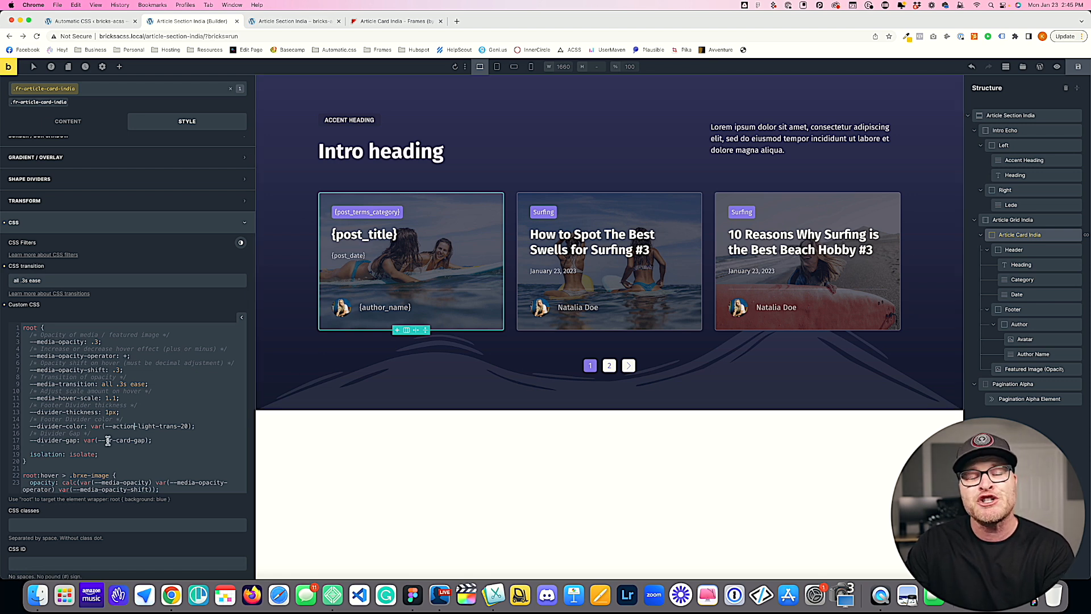
click(107, 412)
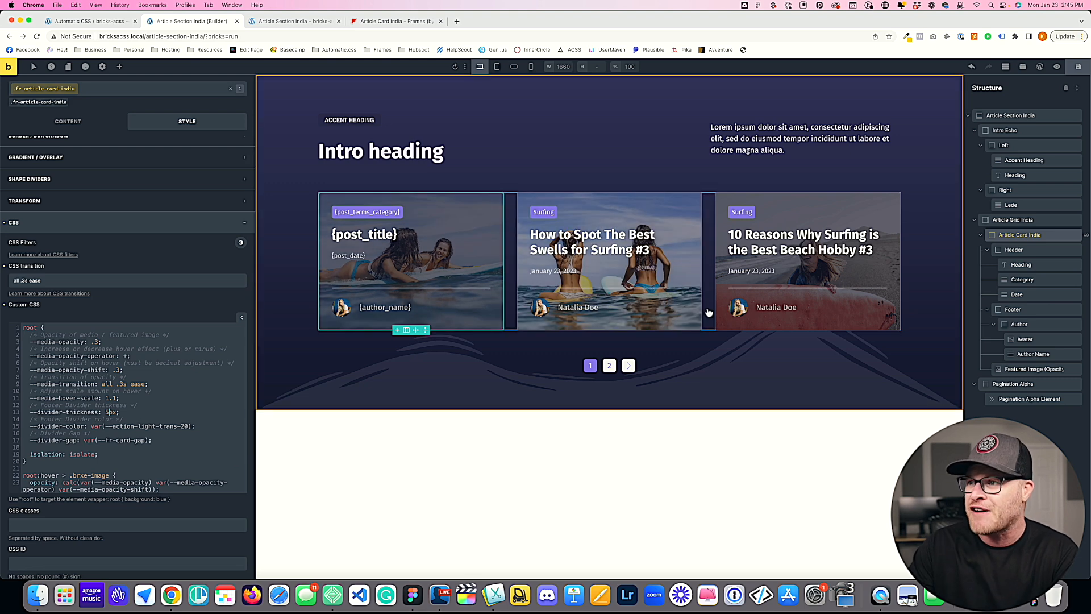
key(BackSpace)
text(1)
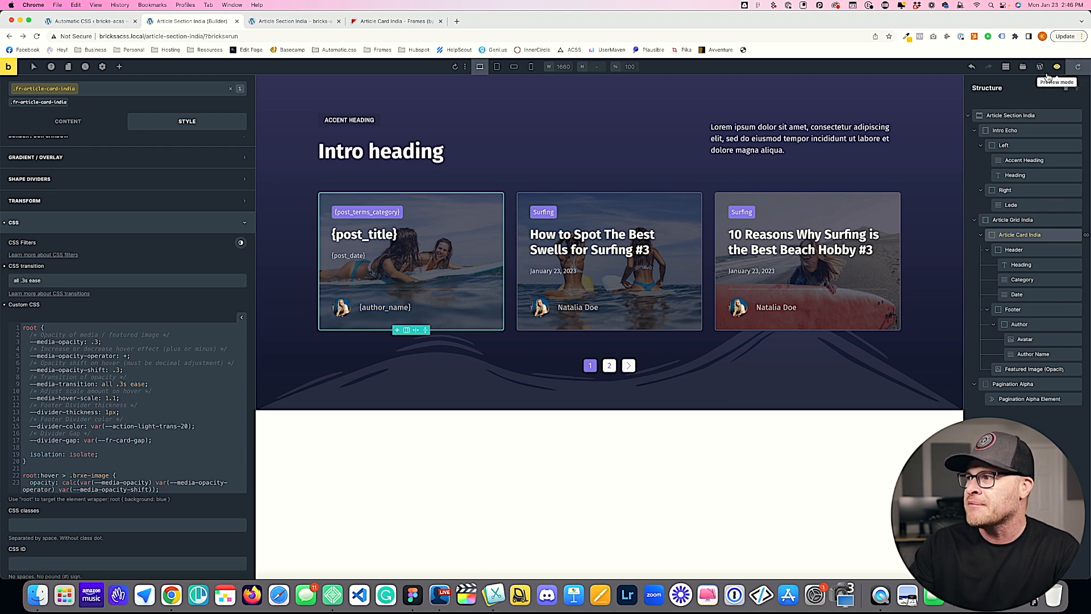
Step: Reload the front-end article section page and check its responsive layout down to a viewport width of about 784 px
click(290, 21)
key(super+r)
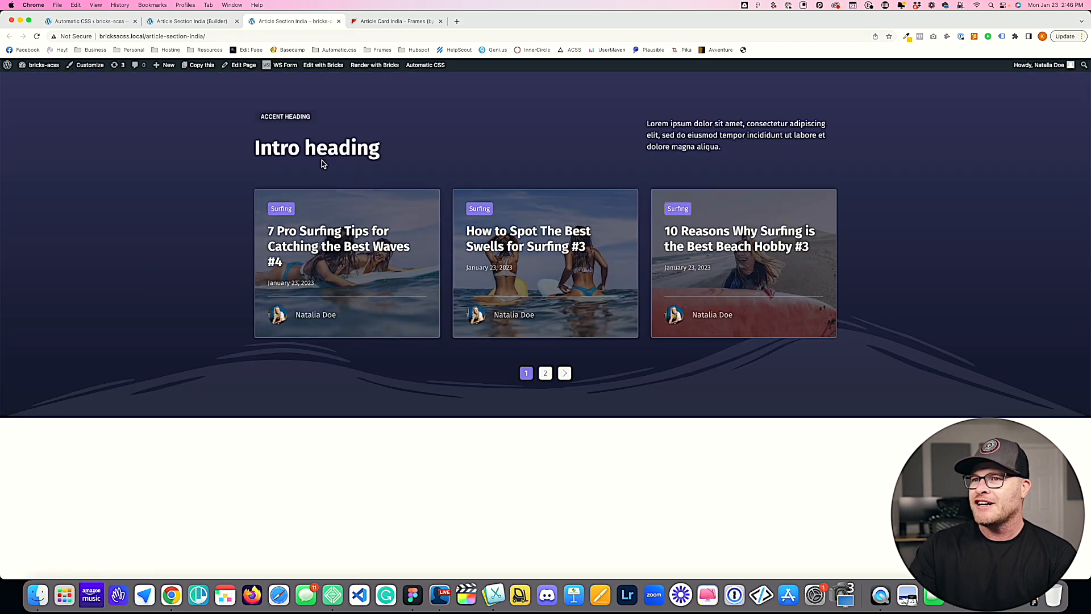
key(super+alt+i)
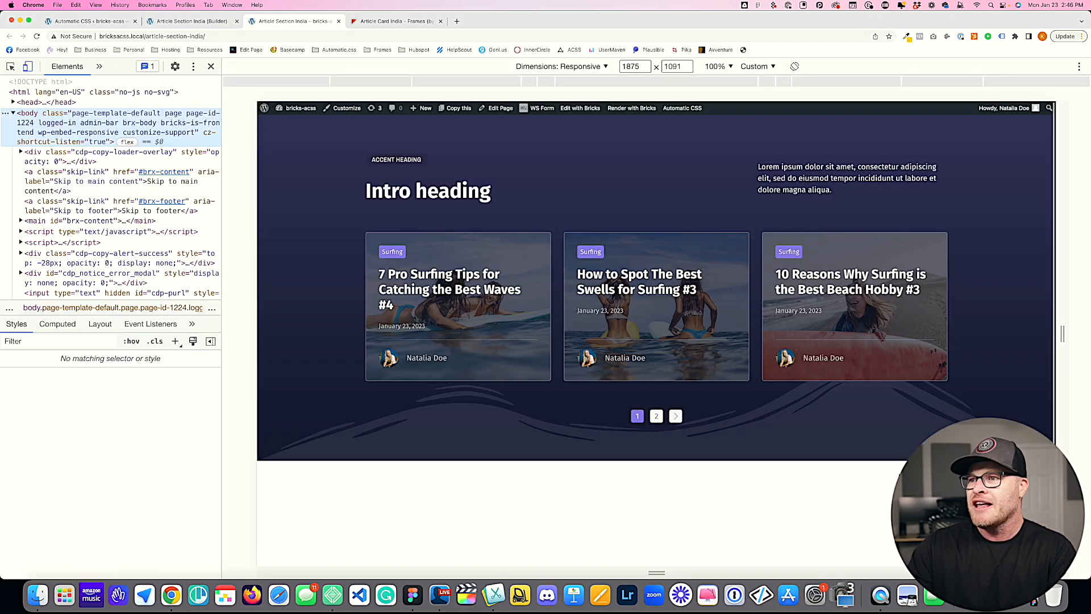
drag(1071, 333, 833, 327)
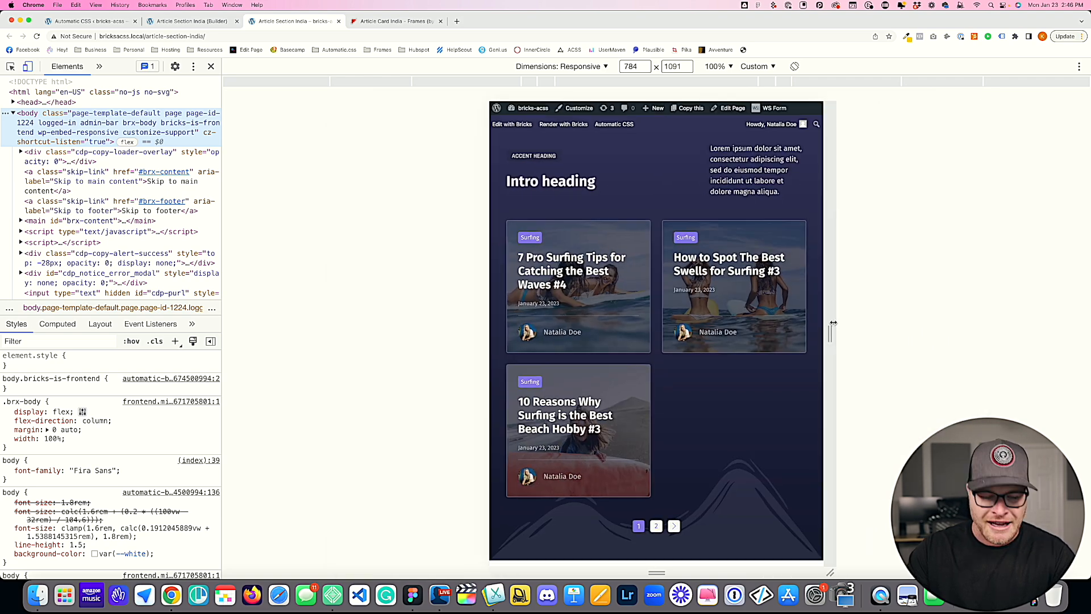
key(alt+super+i)
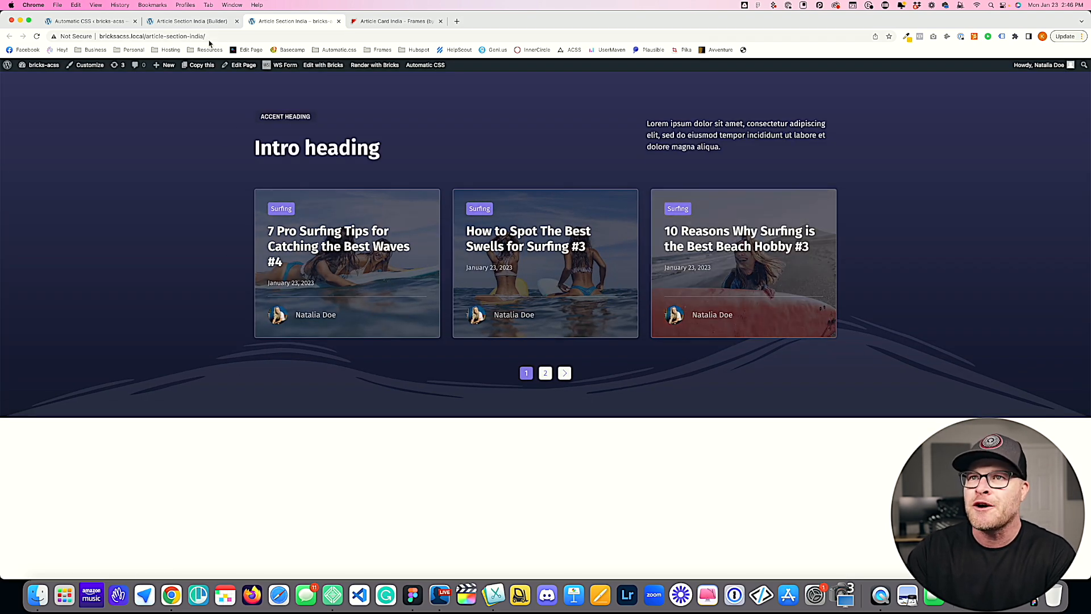
Step: Return to the builder, remove all elements from the page, save it, and reload the builder
click(205, 21)
click(273, 98)
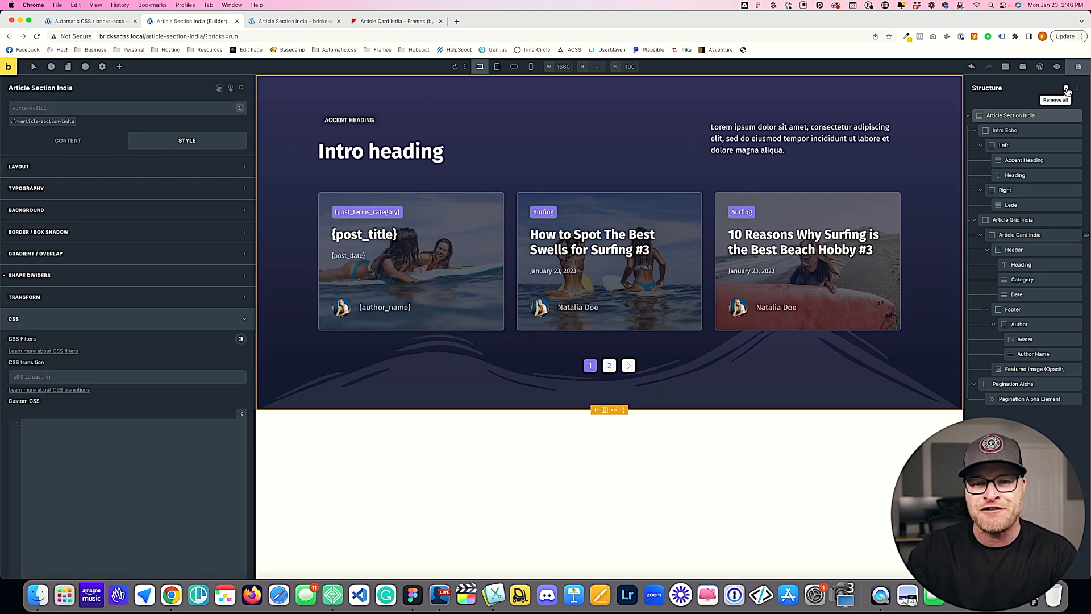
click(1066, 89)
click(1066, 89)
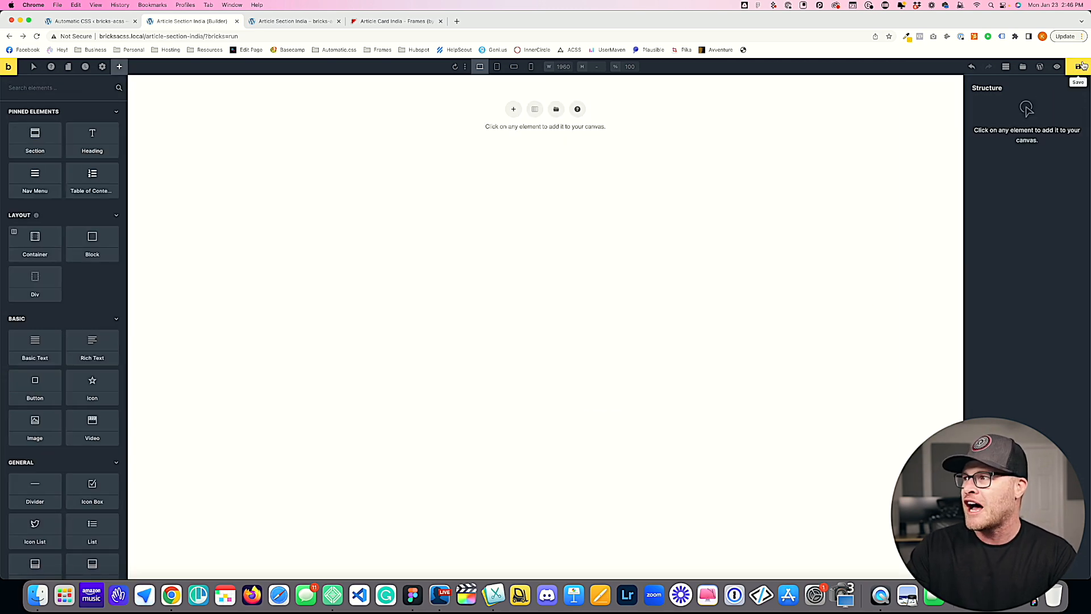
key(super+r)
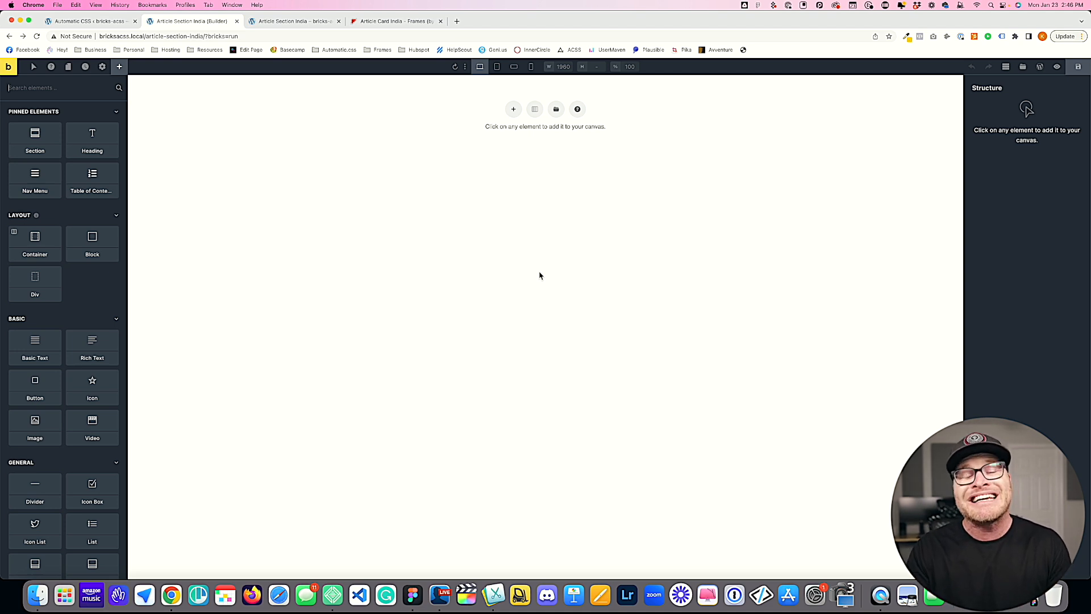
Step: Insert the Article Section India template from the remote templates into the empty page
click(1023, 66)
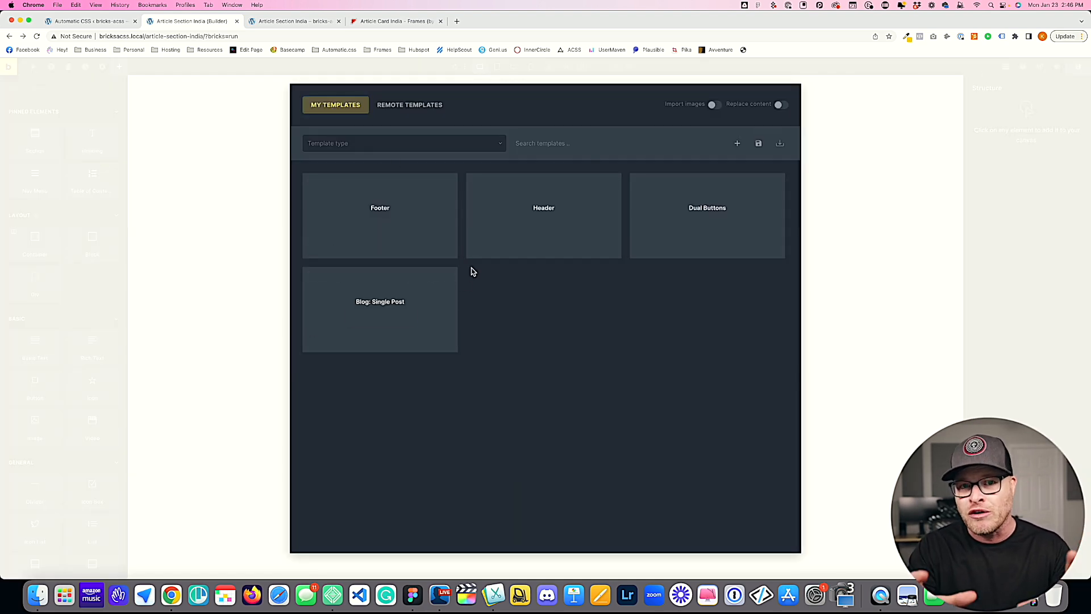
click(418, 106)
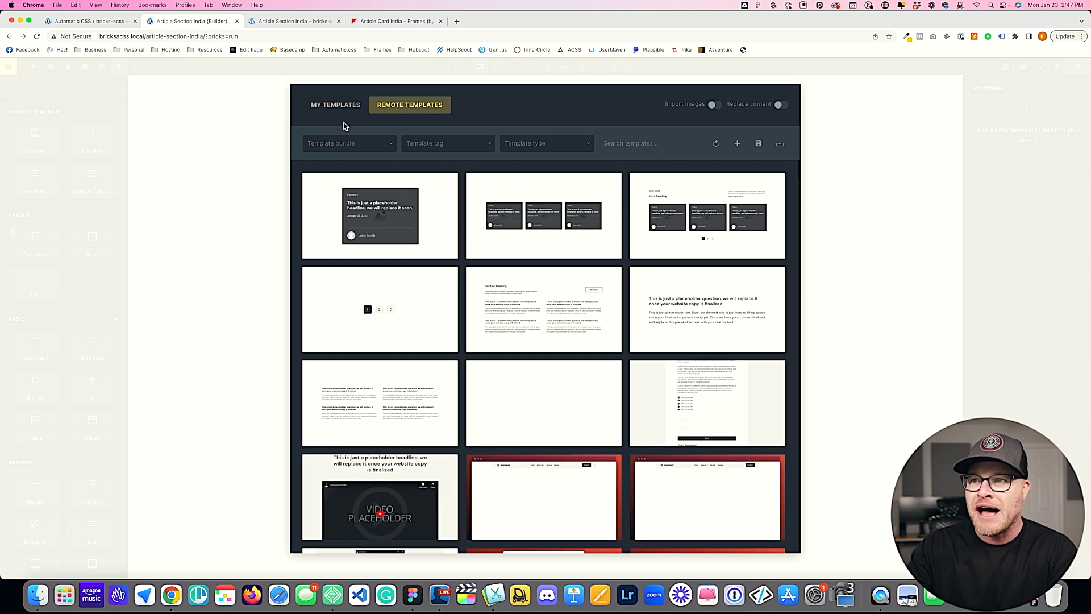
click(705, 228)
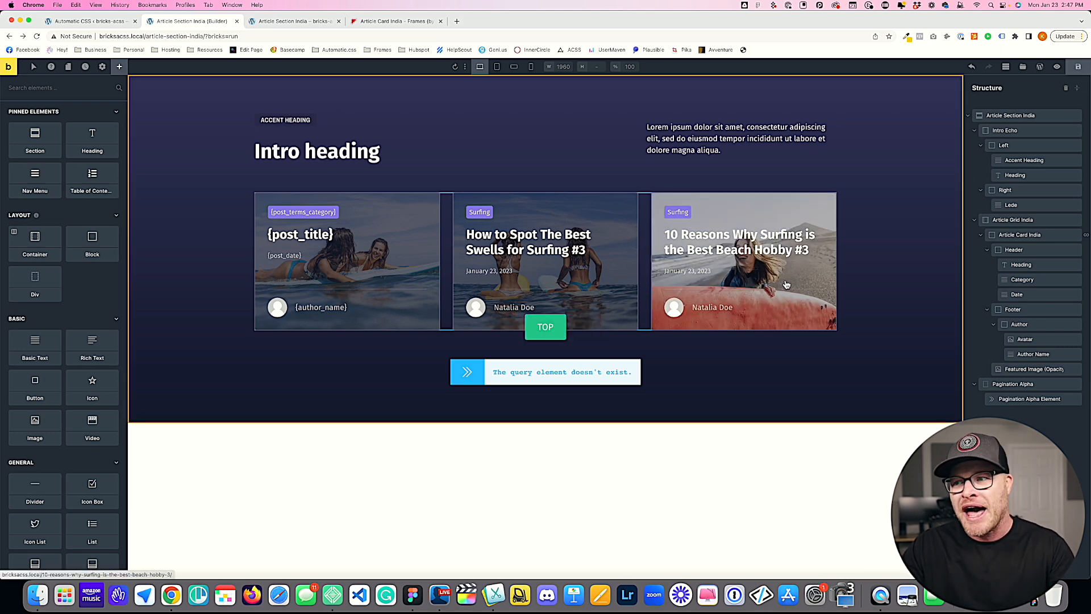
Step: Set the Pagination Alpha Element's query to Article Card India
click(554, 372)
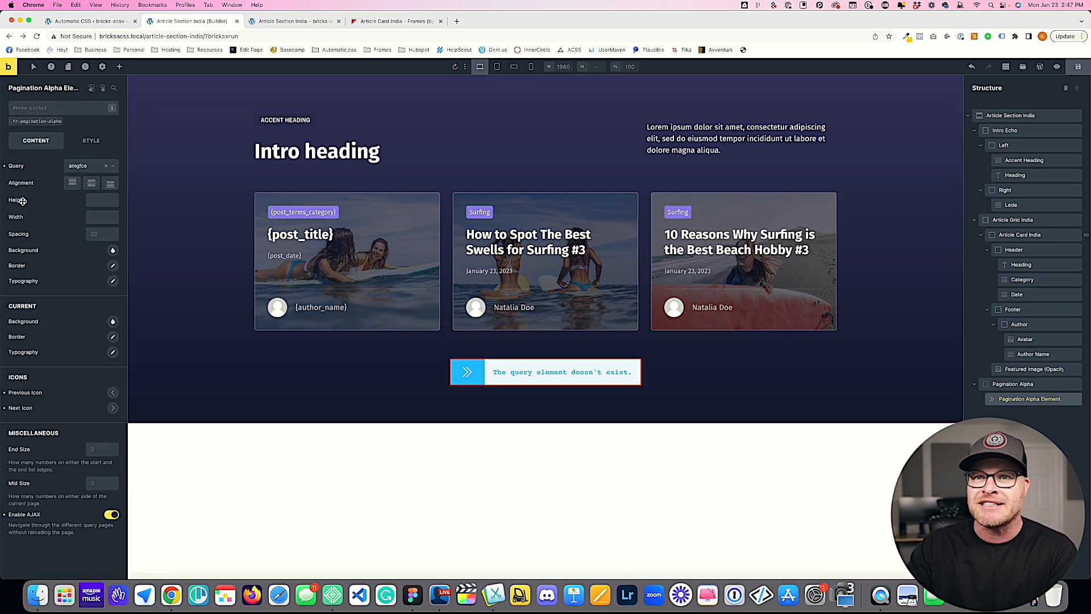
click(75, 168)
click(86, 193)
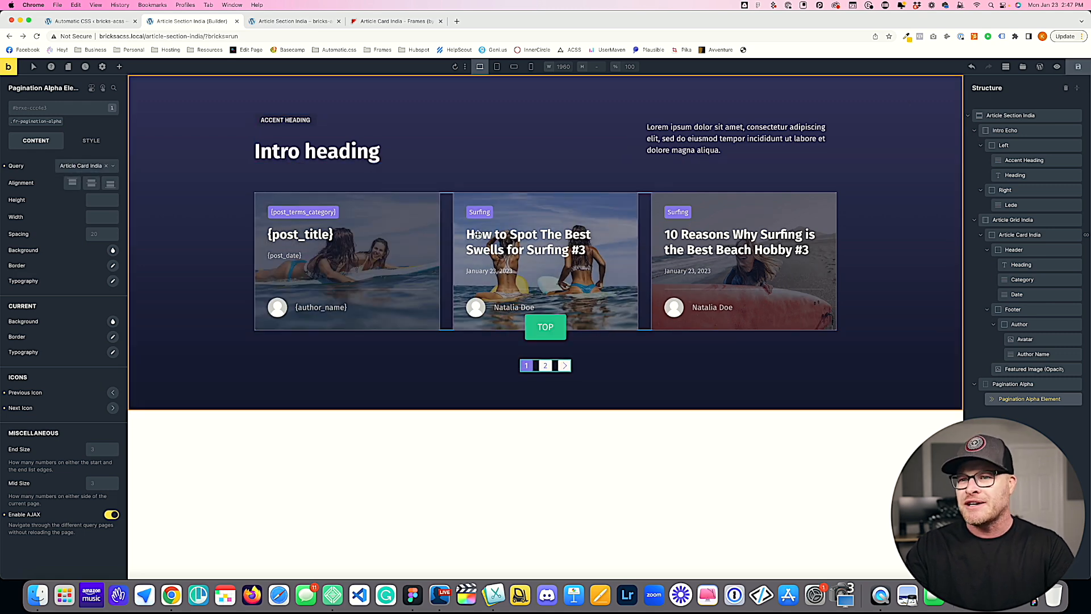
Step: Add a shape divider to the Article Section India and browse its available shapes
click(131, 198)
click(91, 141)
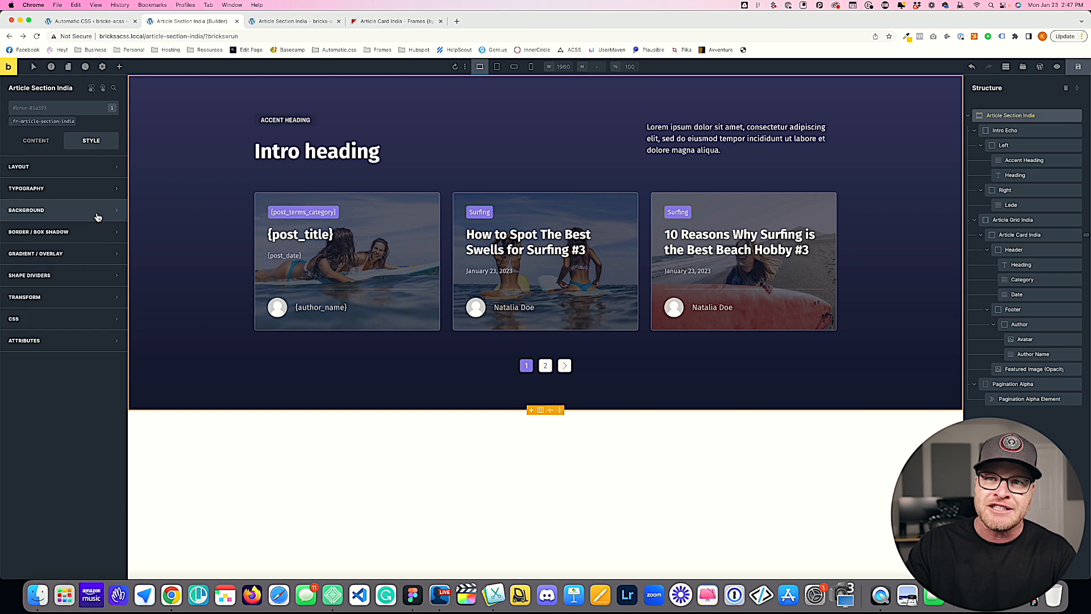
click(66, 277)
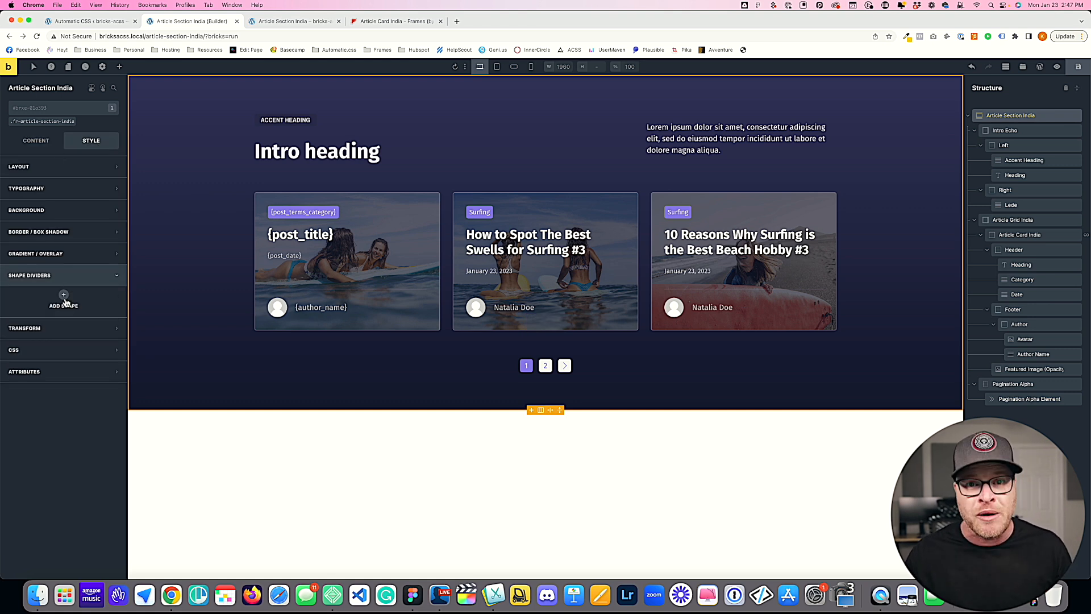
click(64, 301)
click(61, 317)
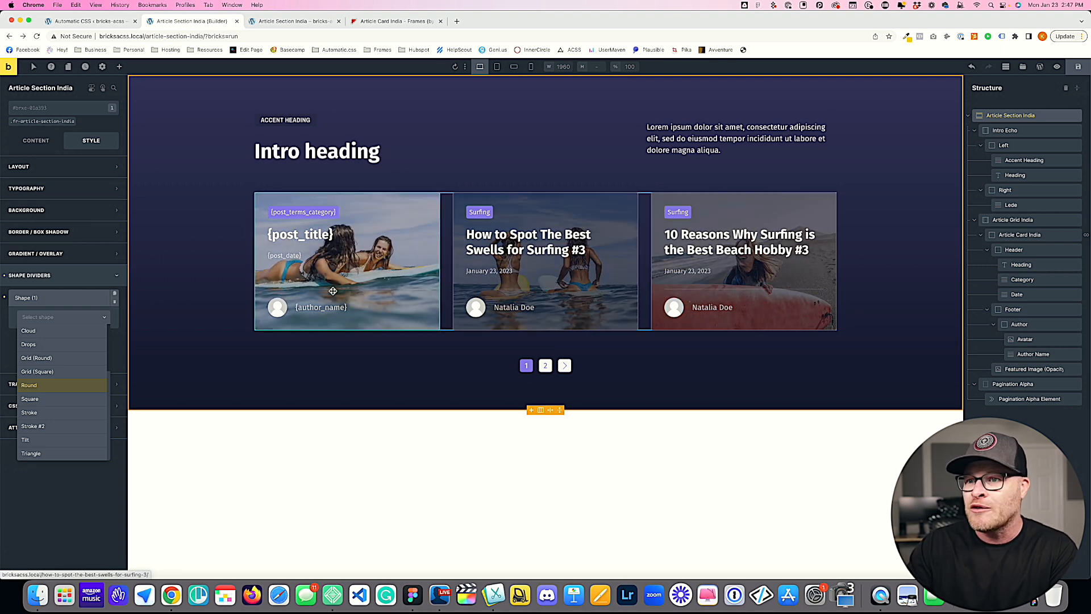
Step: Open the Avatar image's {author_avatar} dynamic data source for editing
click(277, 307)
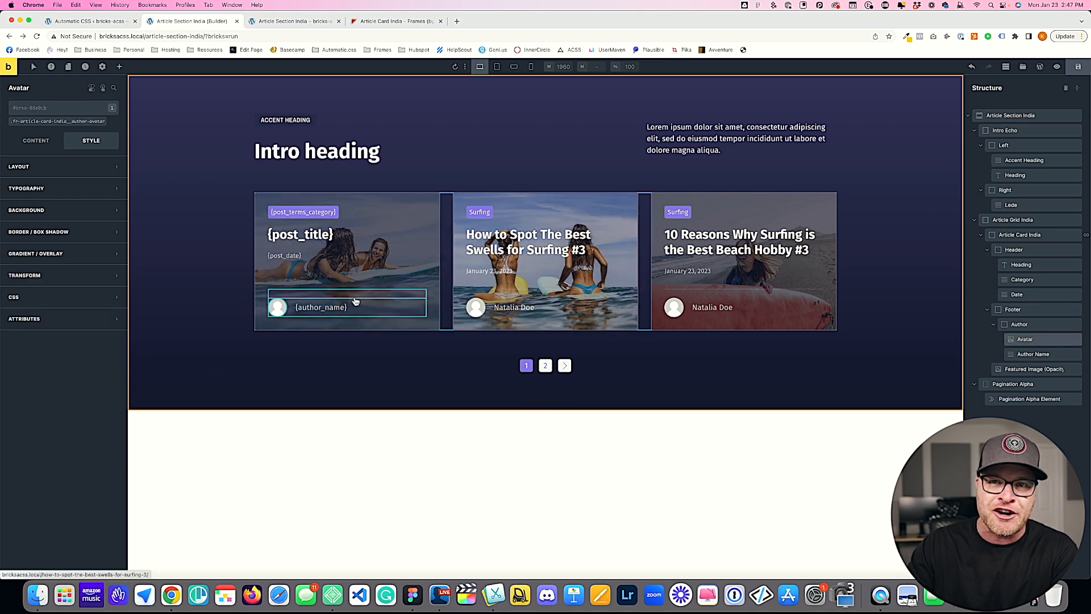
click(37, 140)
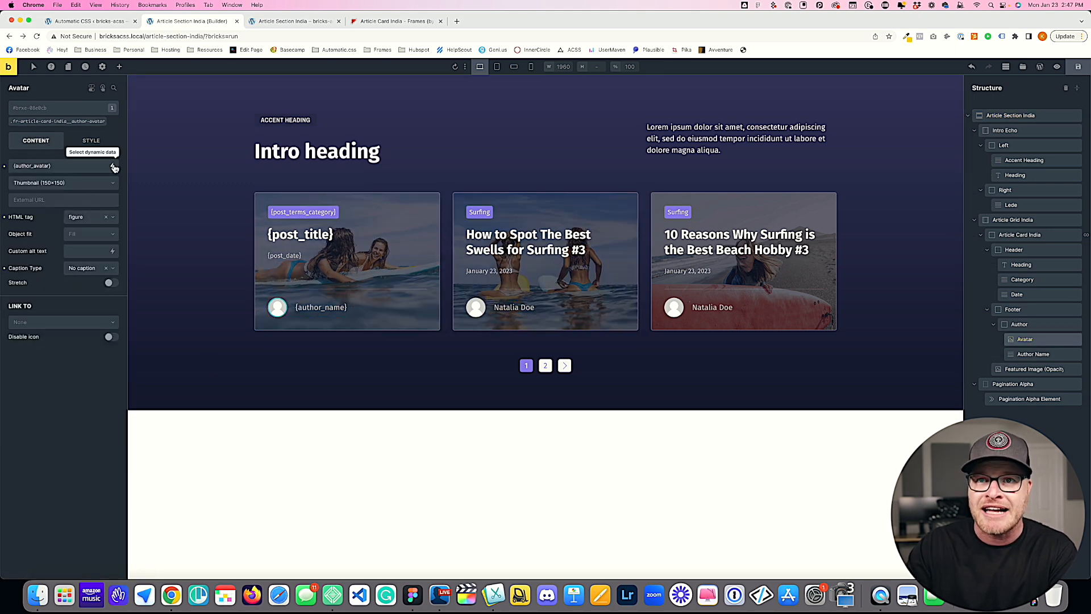
click(65, 165)
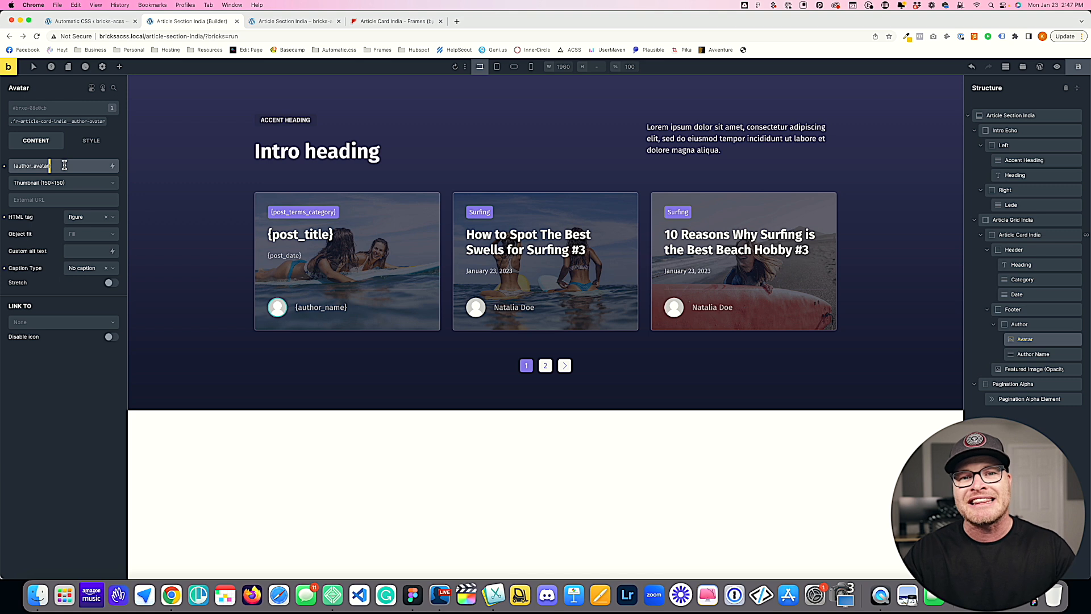